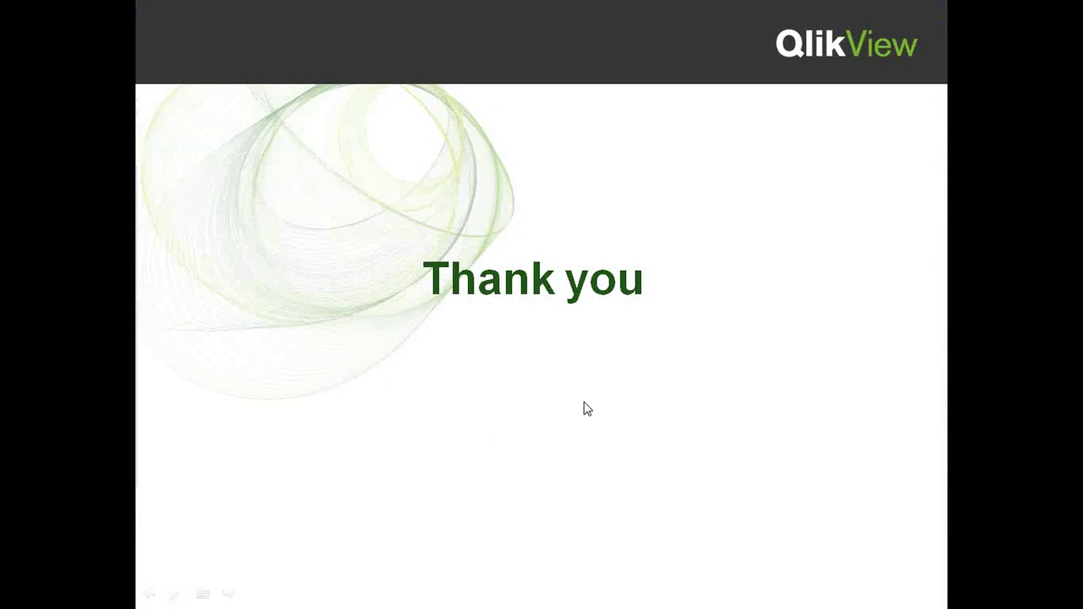
- End the slide show, close the QlikView_Presentation file and refresh its folder listing
left_click(583, 406)
left_click(584, 409)
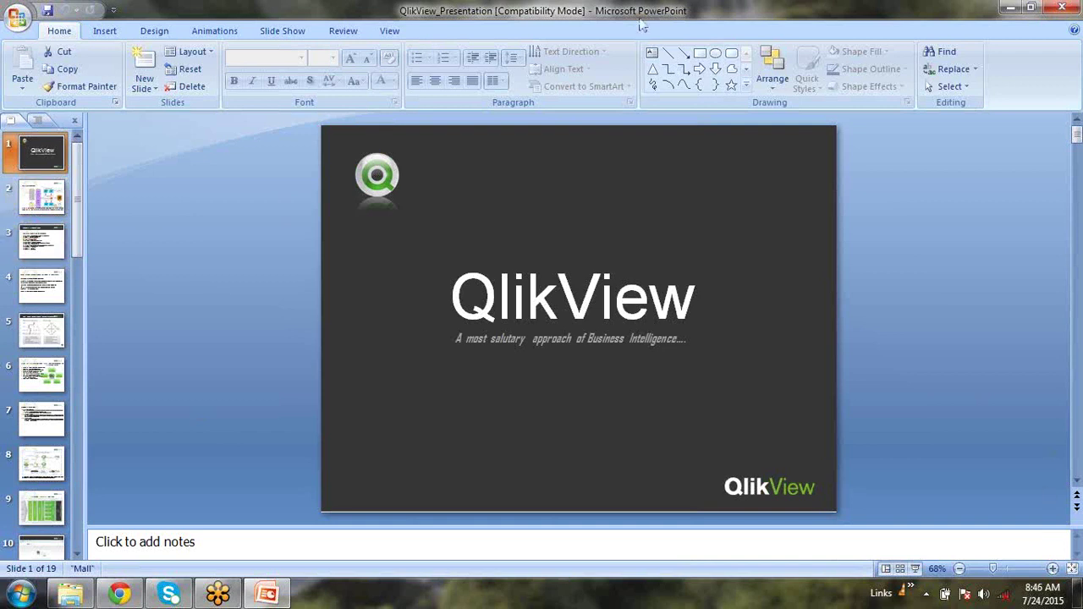
left_click(1068, 7)
right_click(551, 312)
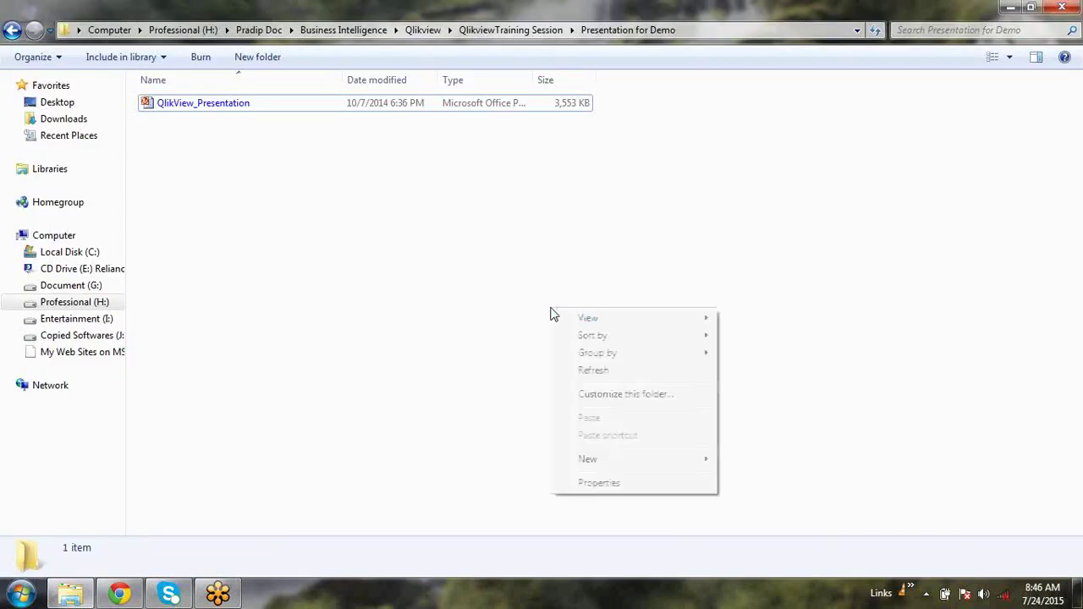
left_click(601, 375)
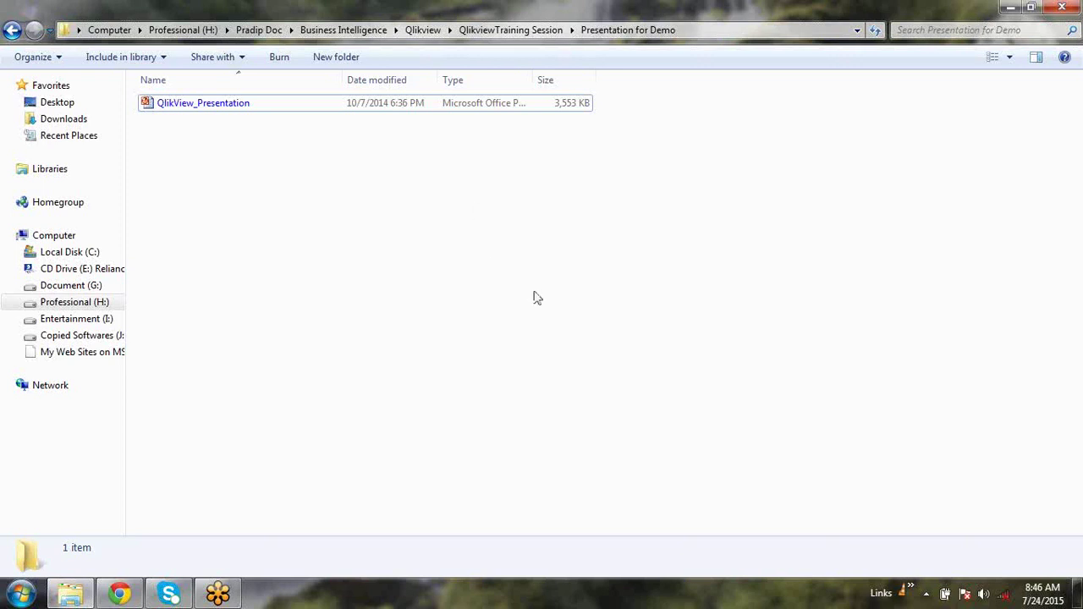
- Go up to the QlikviewTraining Session folder and open its Live sessions subfolder
left_click(507, 30)
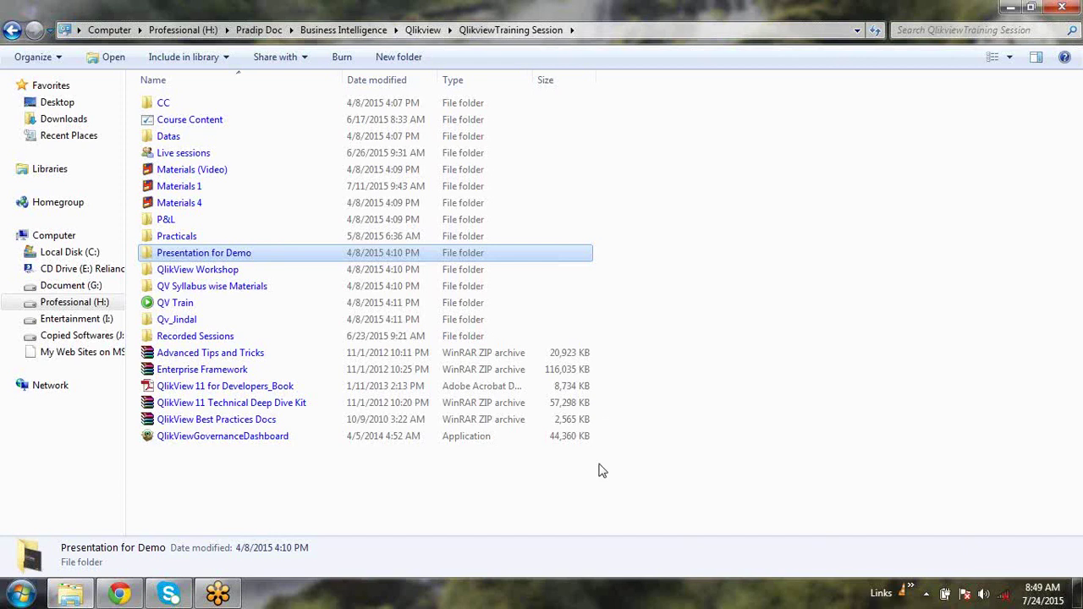
left_click(648, 495)
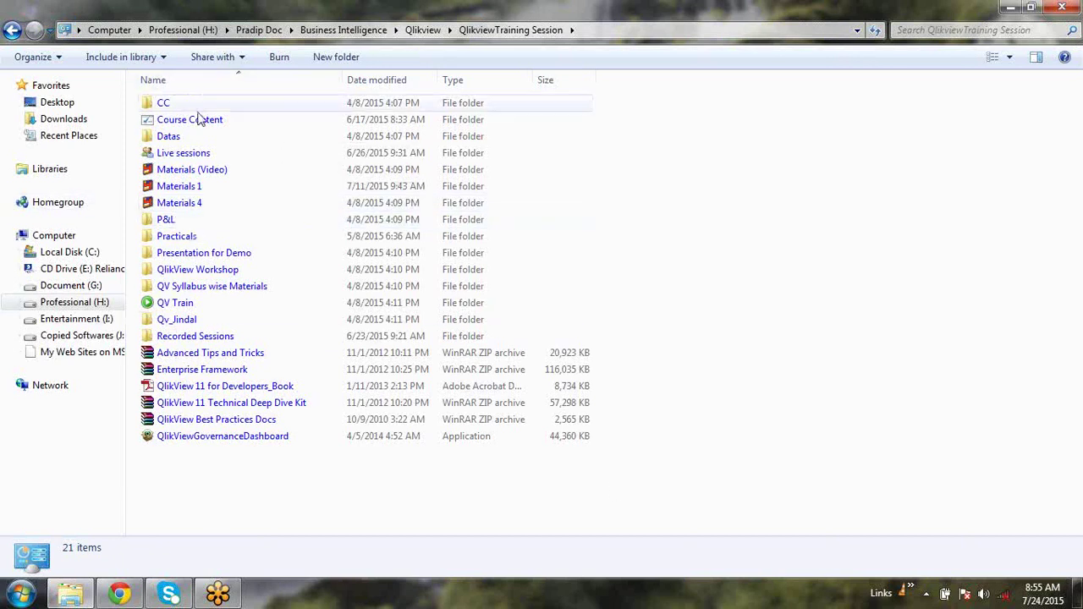
double_click(211, 152)
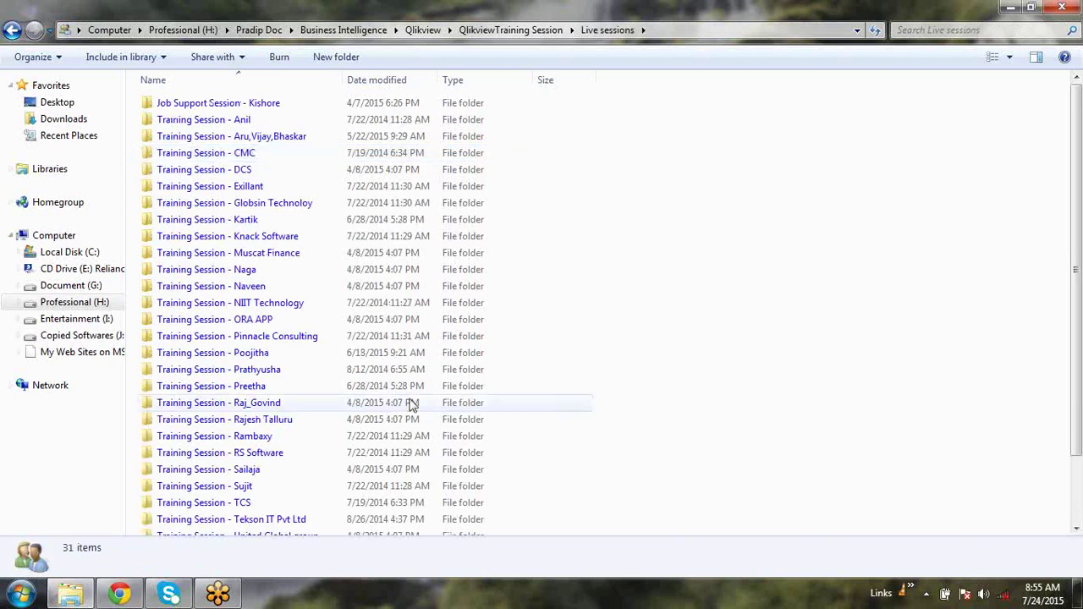
- Create a folder in Live sessions named "Training Session - " followed by the four participants' first names separated by commas
left_click(335, 58)
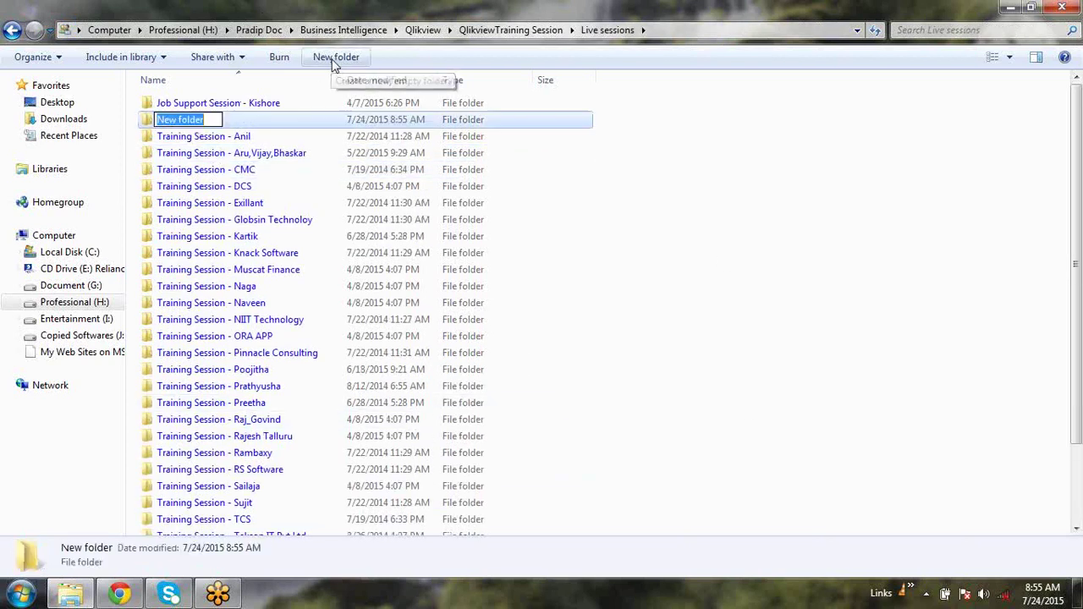
type("Traini")
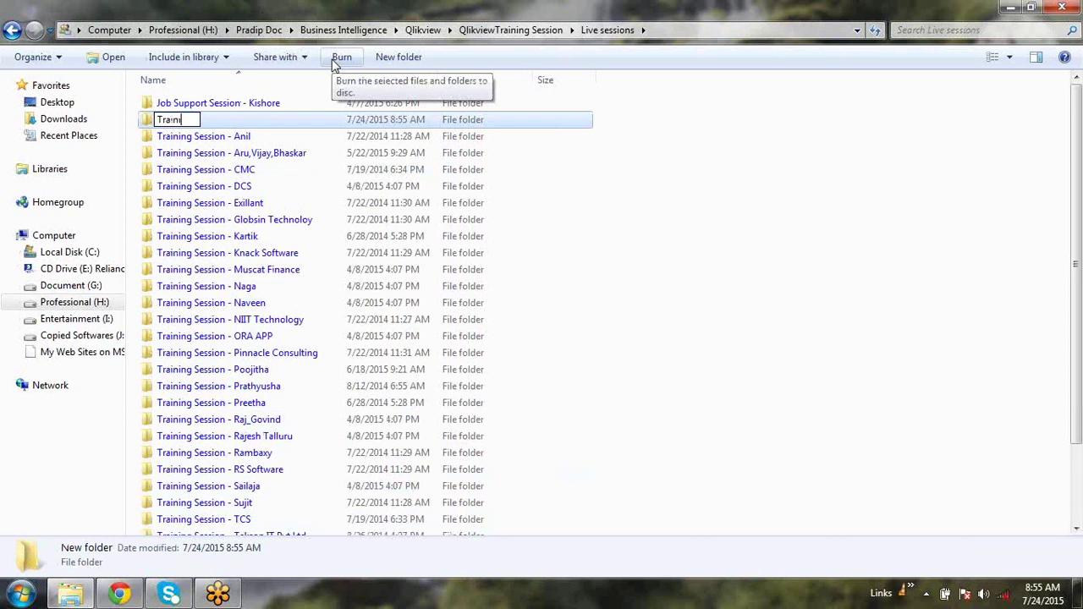
type("ng Session")
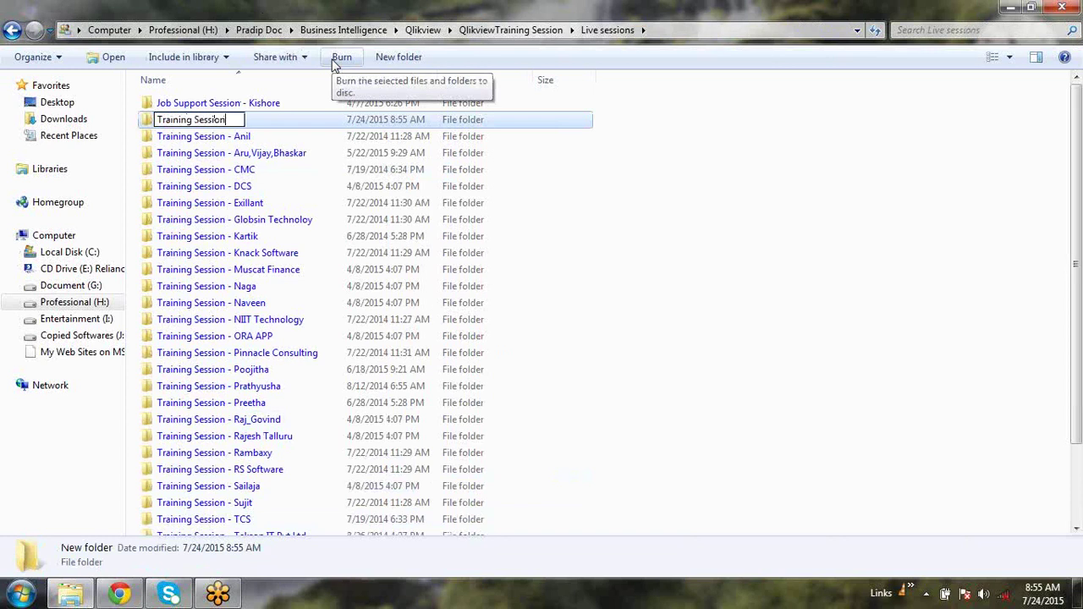
type(" - Prath")
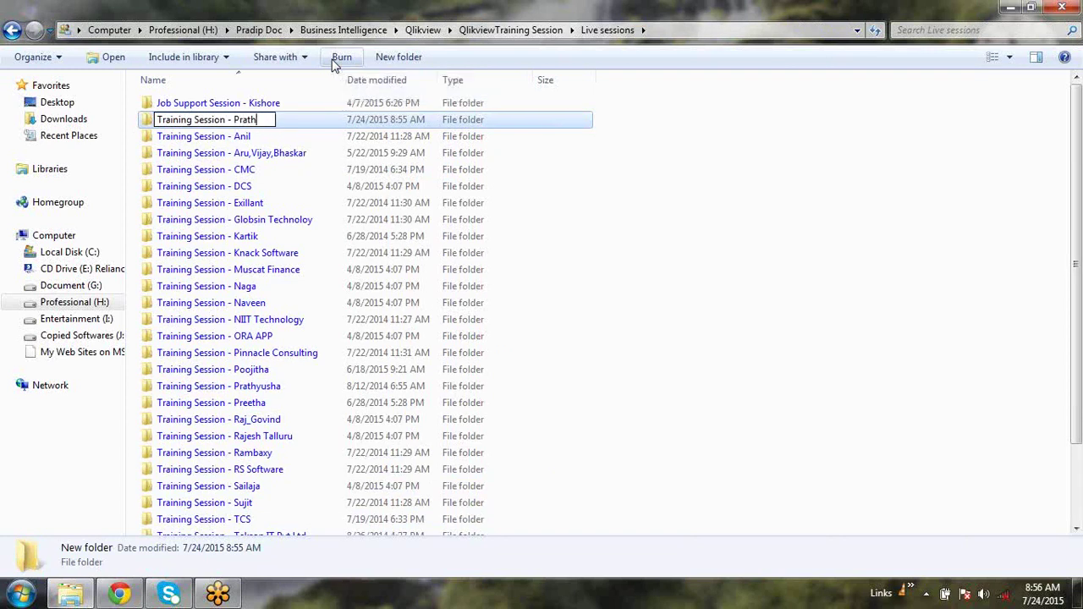
type("ima,")
type(" Gm")
type(", ")
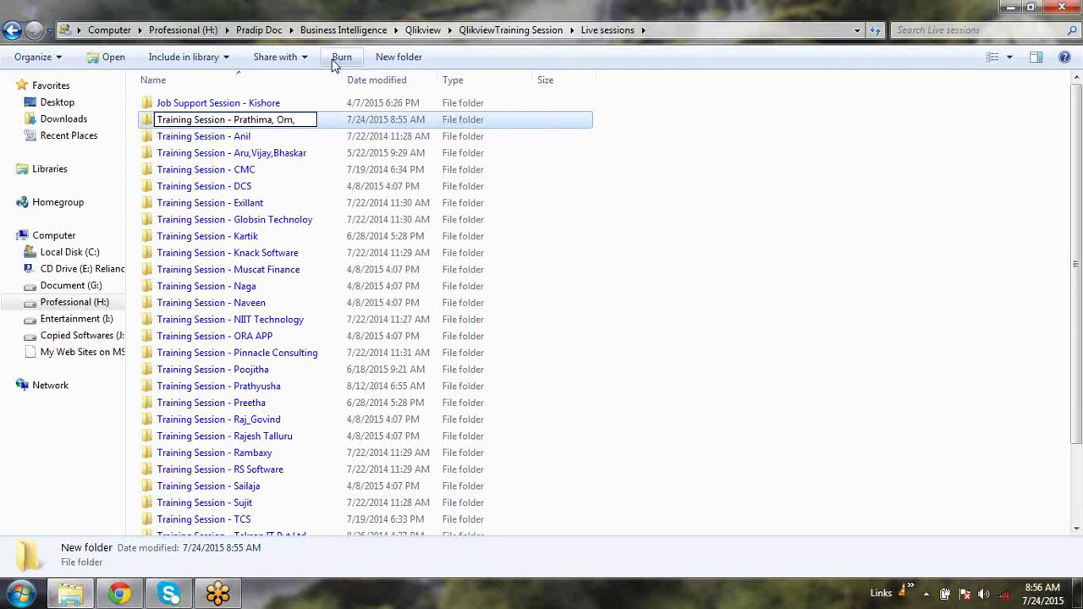
type("Naveen, Ann,")
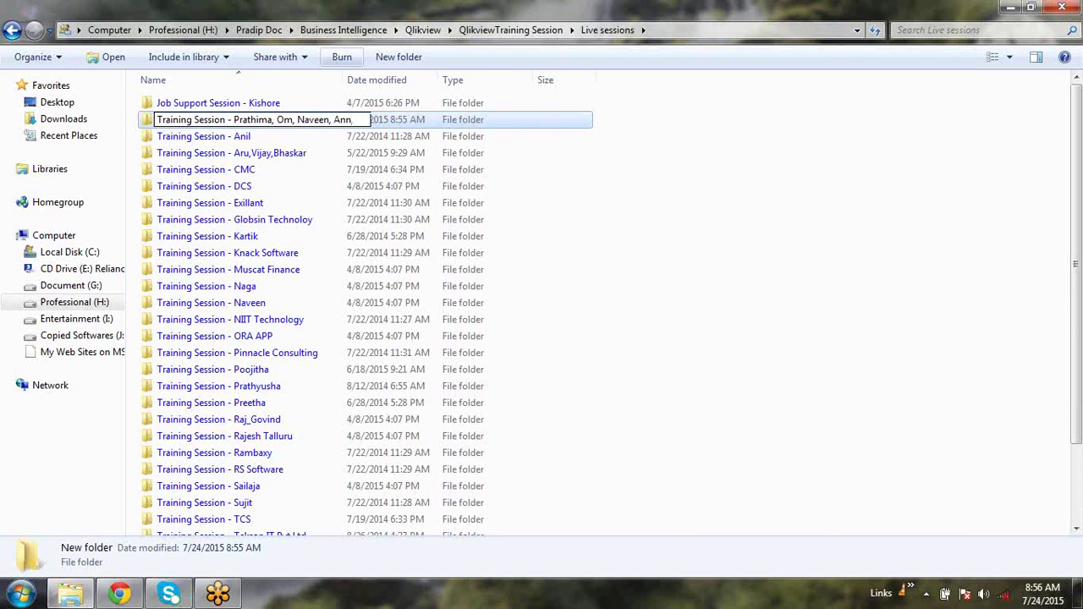
key("BackSpace")
type("irudh")
key("Return")
- Open the new training session folder, create a subfolder named Training_Dashboard and refresh the listing
double_click(495, 367)
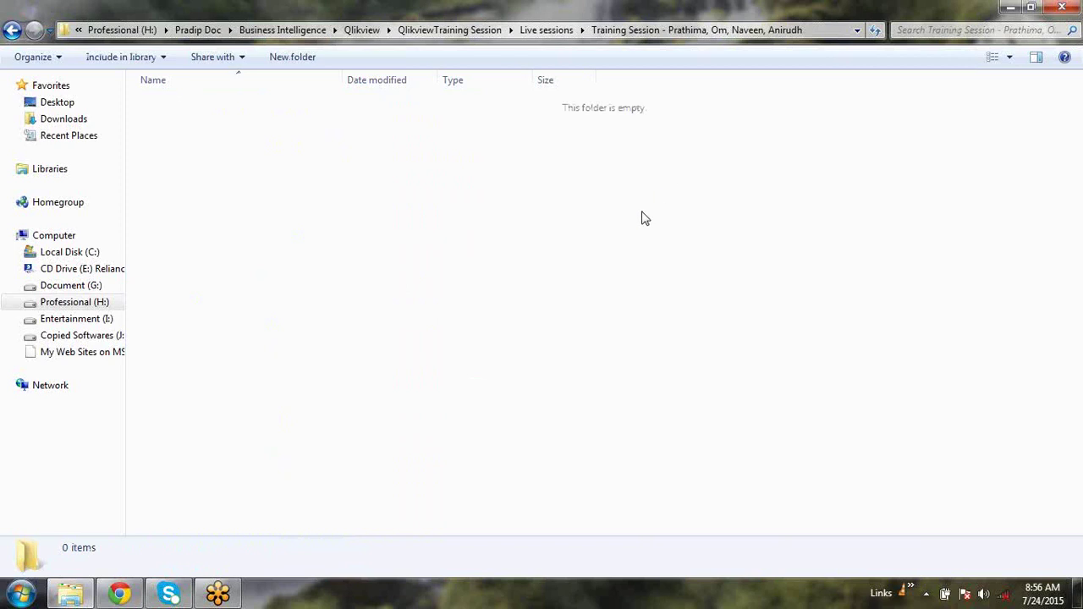
left_click(295, 61)
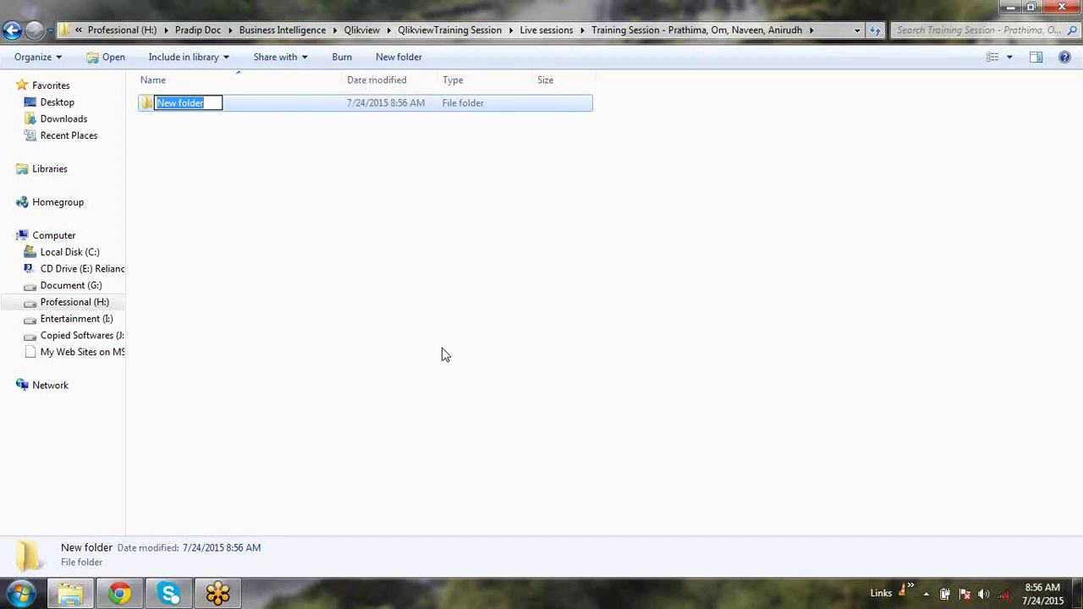
type("Training")
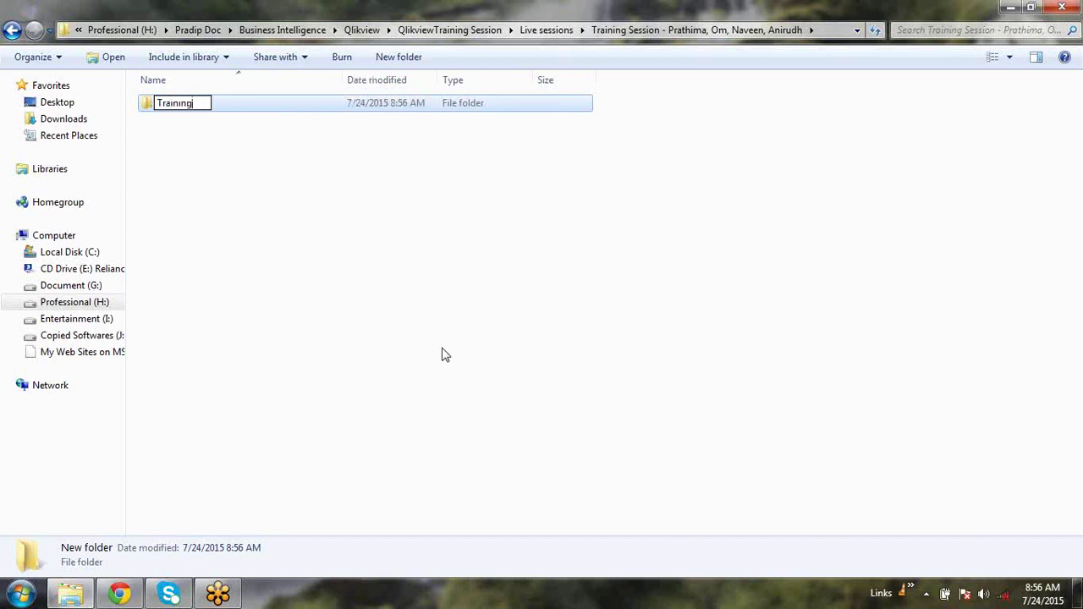
type("_Dashboard")
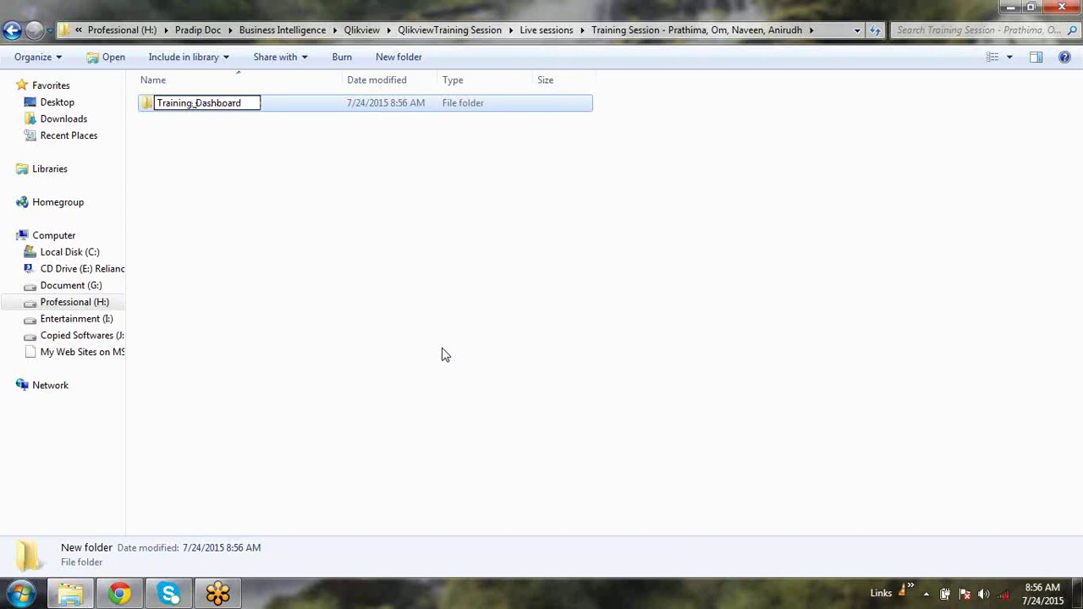
left_click(440, 355)
right_click(441, 353)
left_click(535, 411)
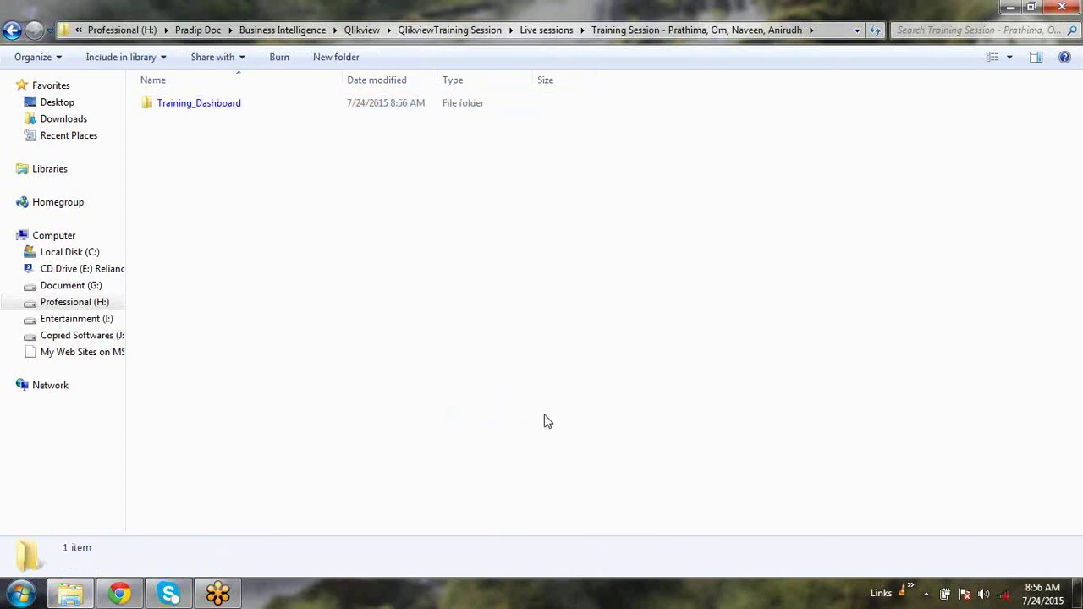
- Open the Training_Dashboard folder and create a subfolder named Application in it
double_click(236, 104)
left_click(283, 61)
type("Appl")
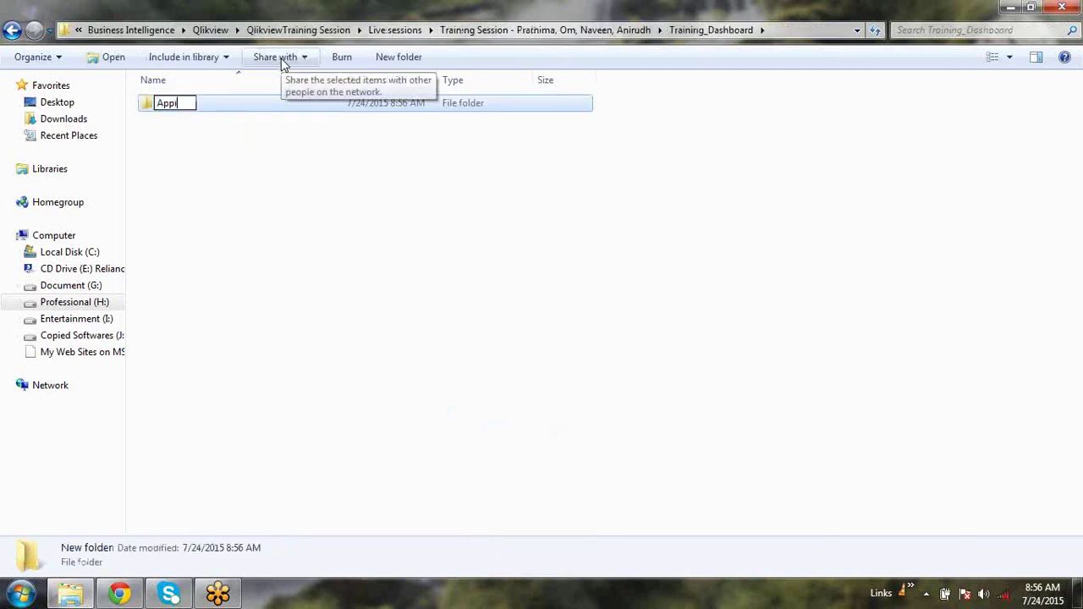
type("ication")
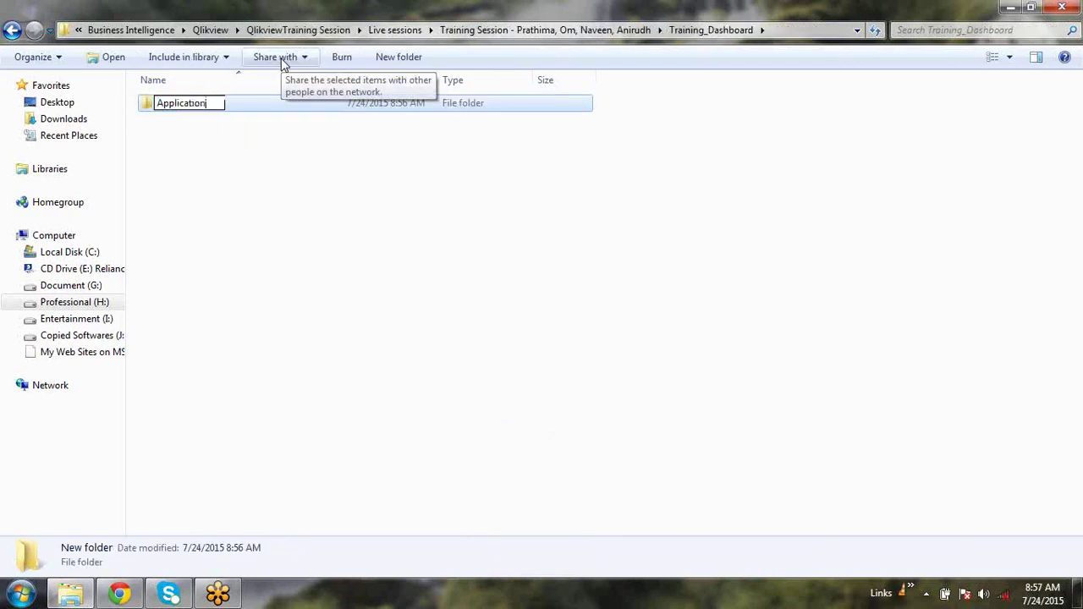
key("Return")
left_click(435, 269)
- Create a second subfolder named DataStage in the Training_Dashboard folder
left_click(334, 58)
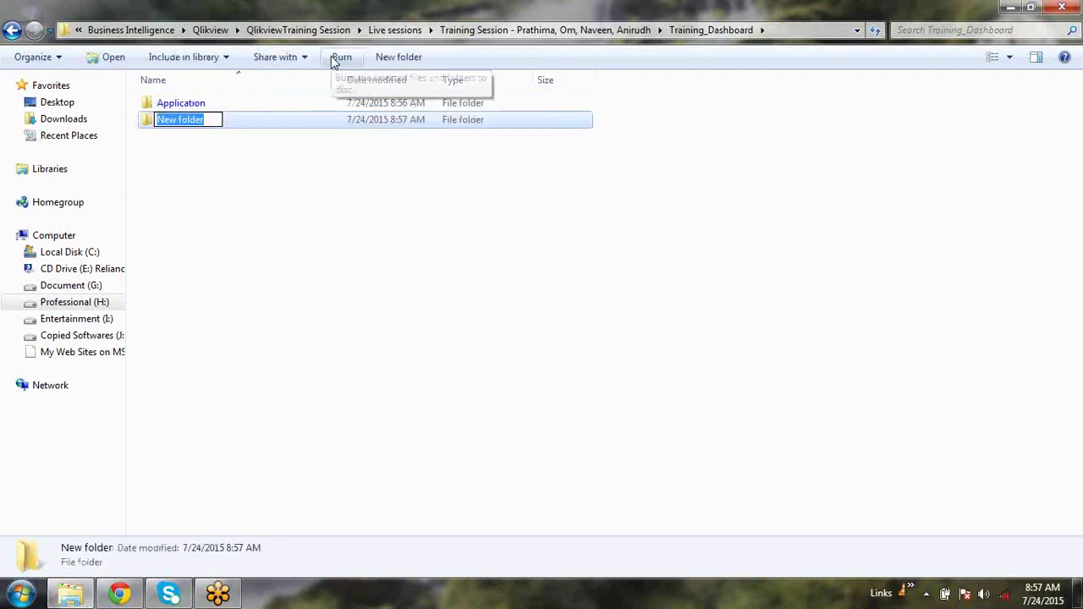
type("Data")
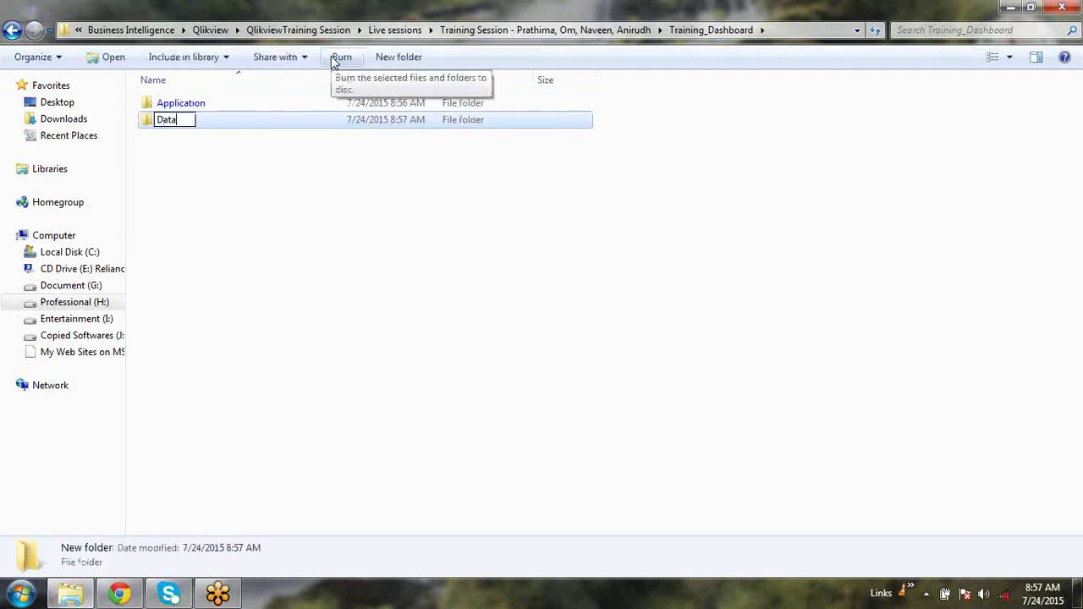
type("Stage")
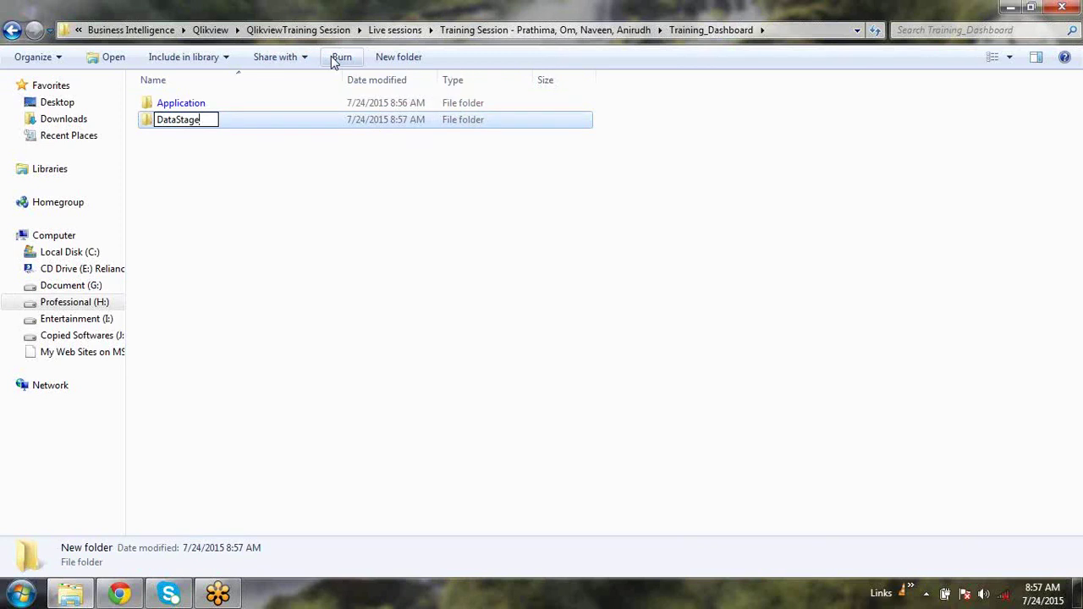
left_click(427, 261)
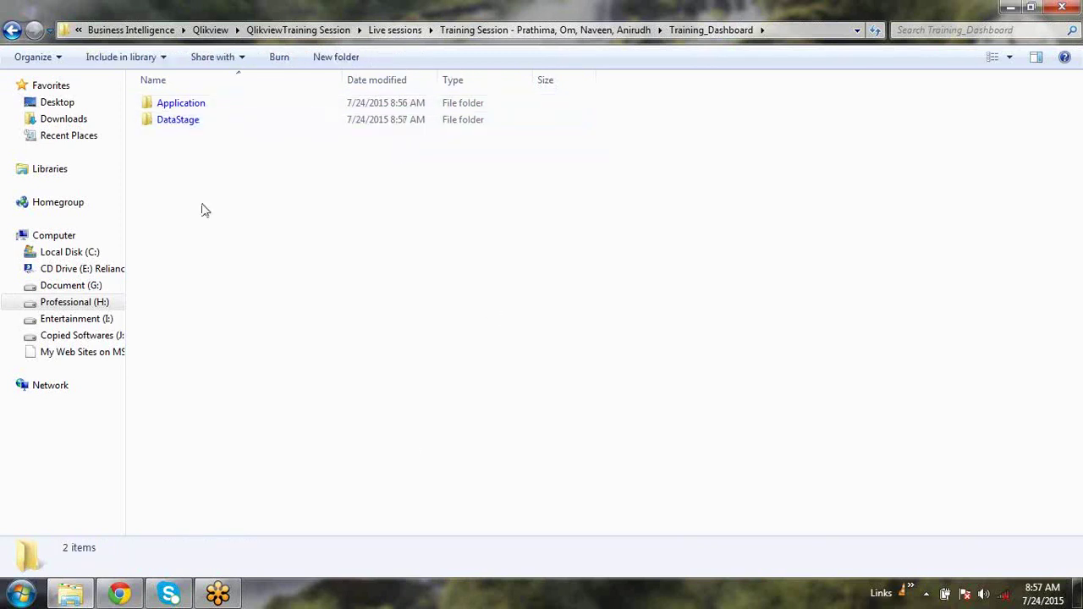
- Add a subfolder named Bin to the Training_Dashboard folder
left_click(358, 61)
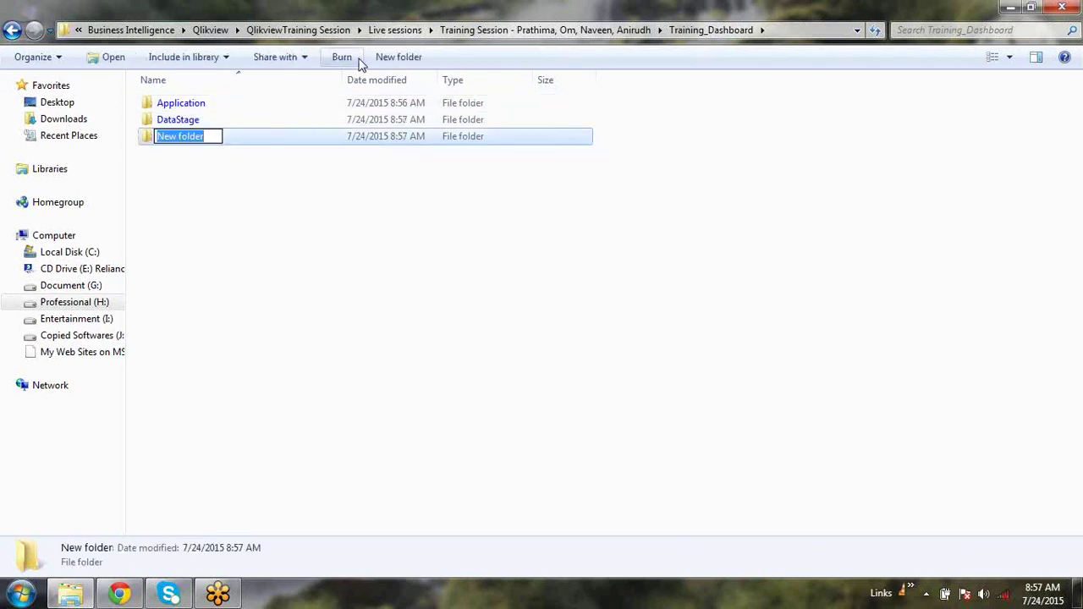
type("Bin")
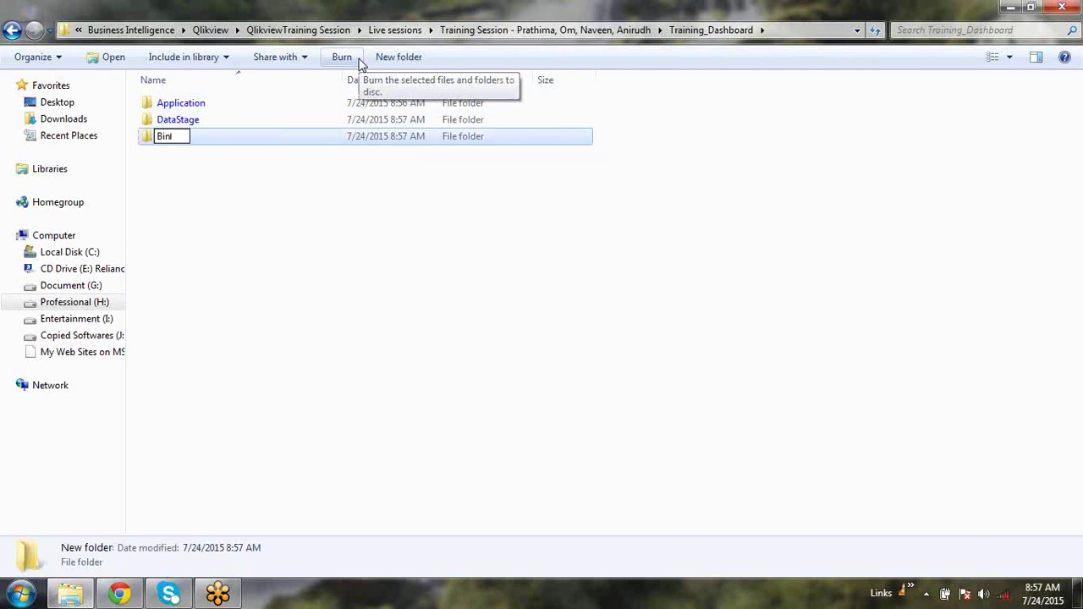
left_click(401, 350)
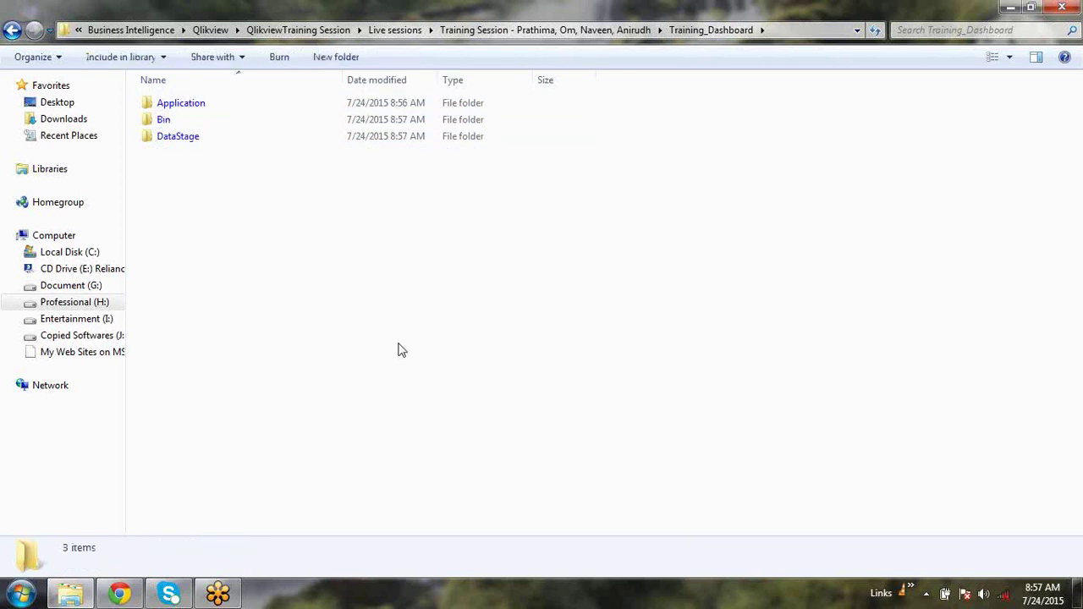
- Add a subfolder named Extract to the Training_Dashboard folder
left_click(350, 56)
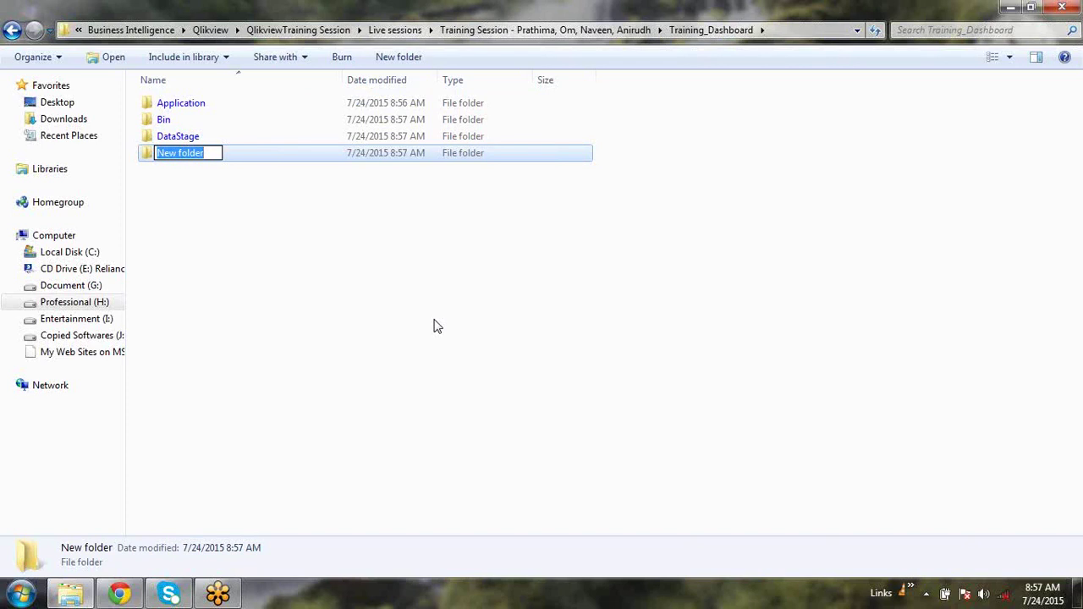
type("Ex")
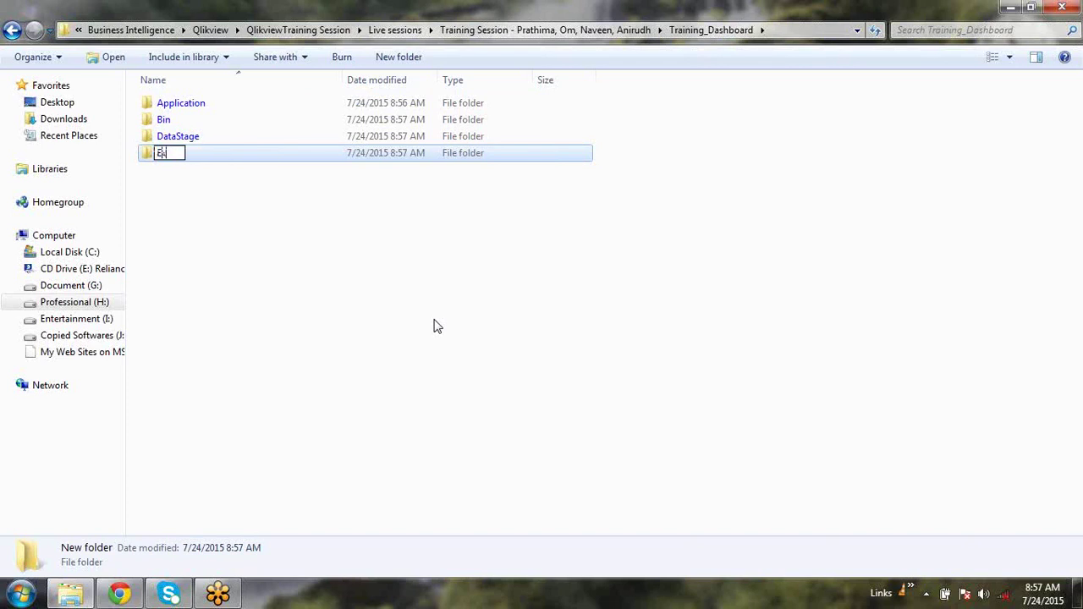
type("tract")
key("Return")
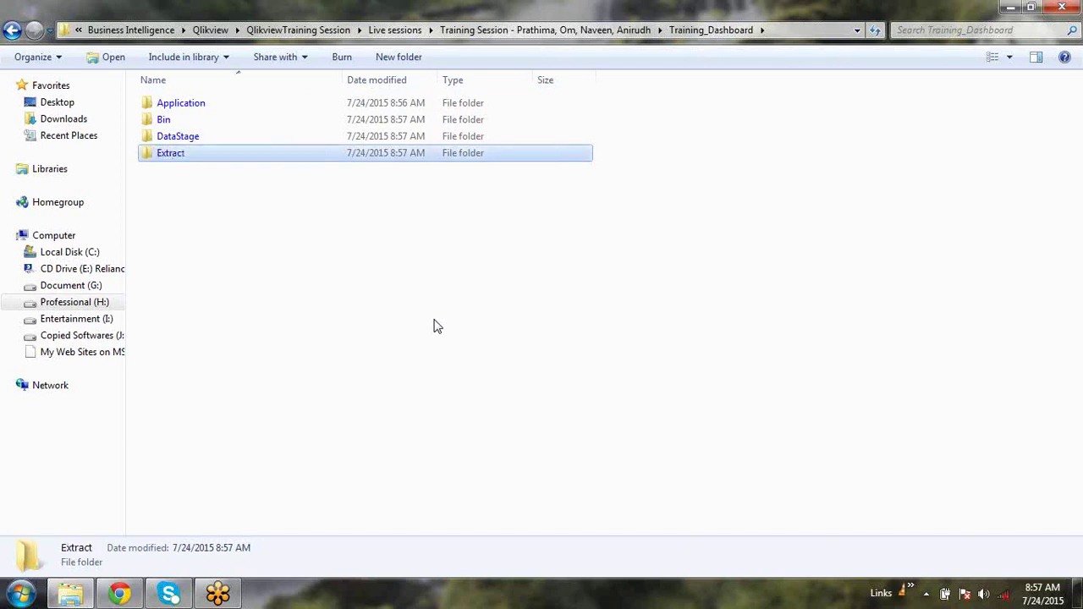
left_click(436, 326)
- Add a subfolder named Transform to the Training_Dashboard folder
left_click(336, 57)
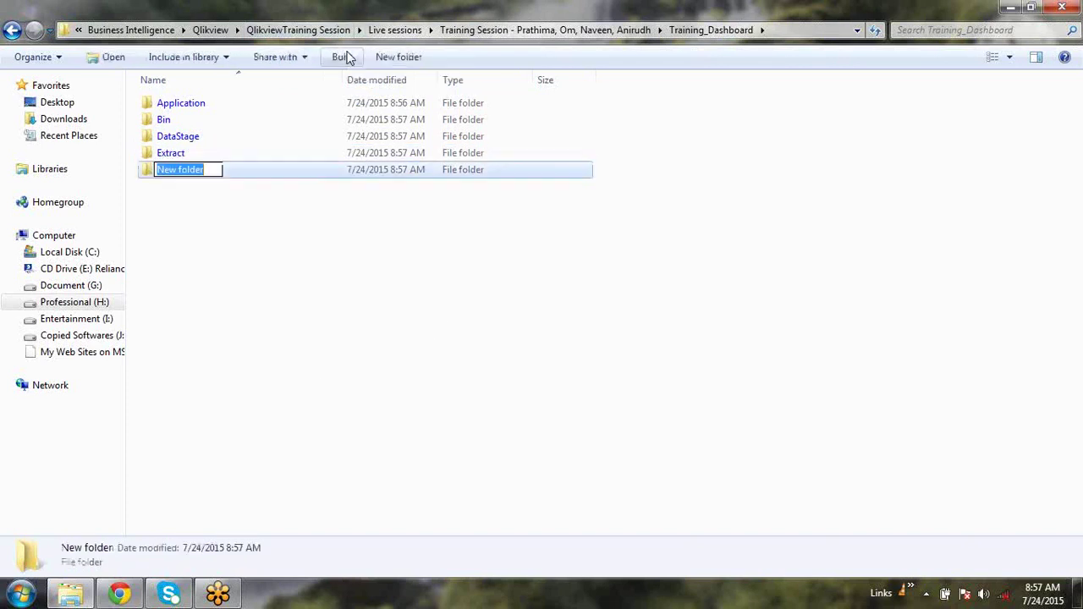
type("Tra")
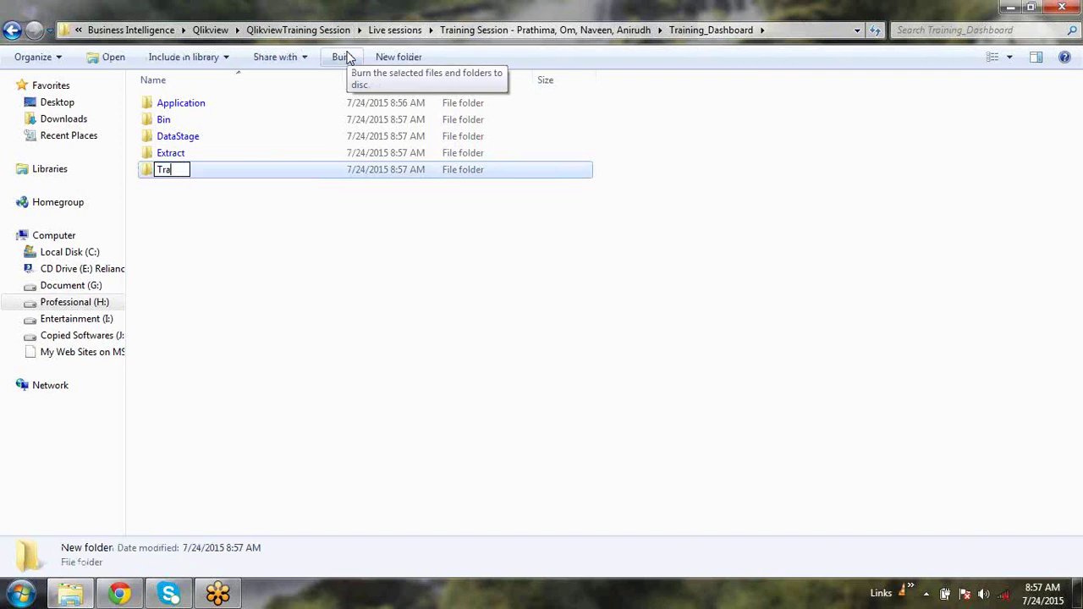
type("nsform")
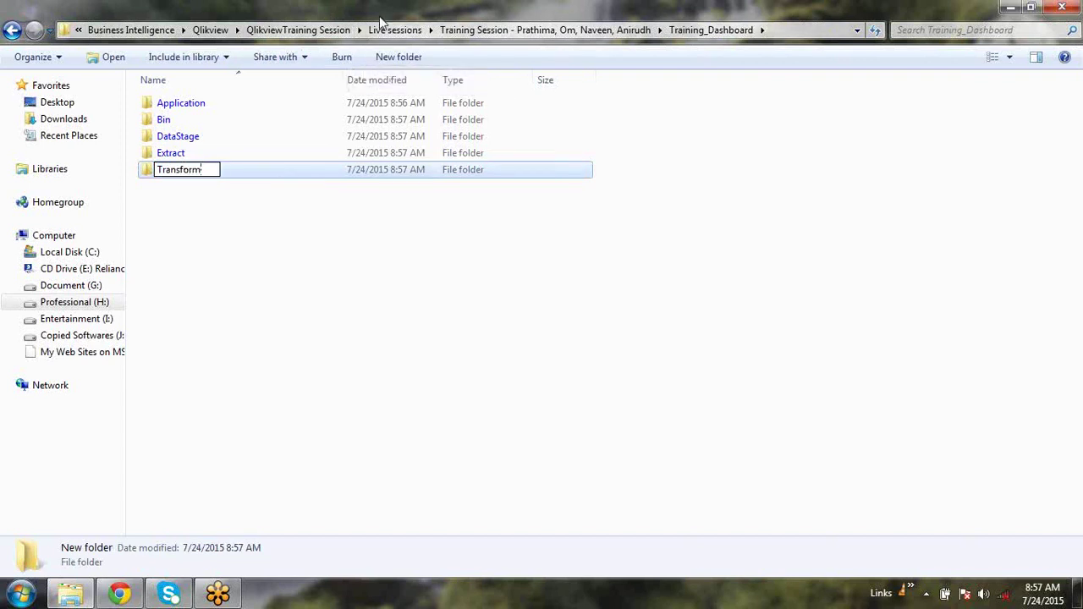
left_click(309, 219)
- Delete the Transform folder, moving it to the Recycle Bin
left_click(259, 176)
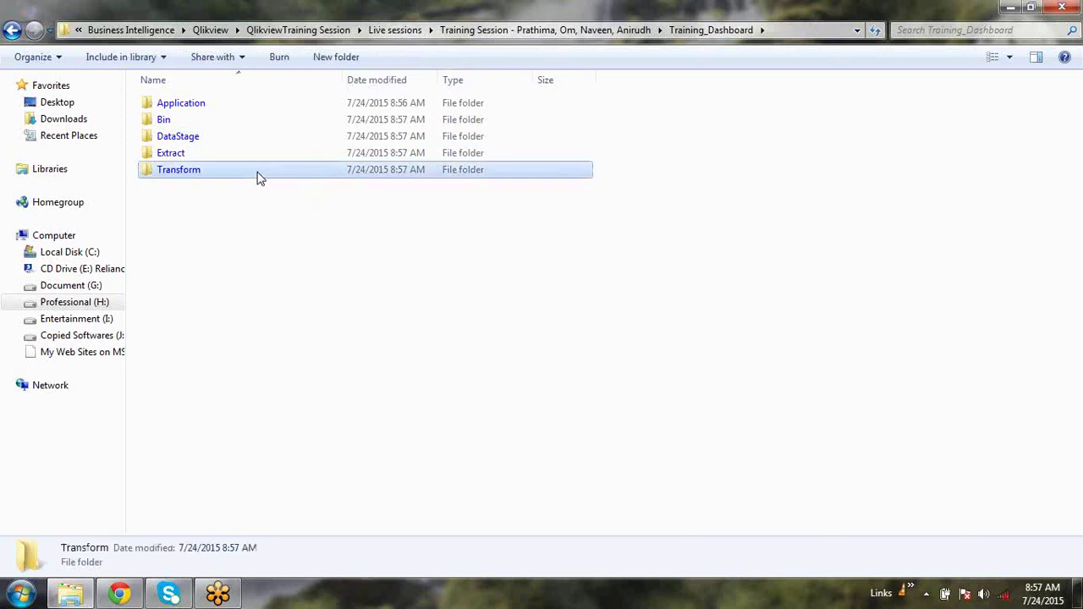
key("Delete")
left_click(604, 366)
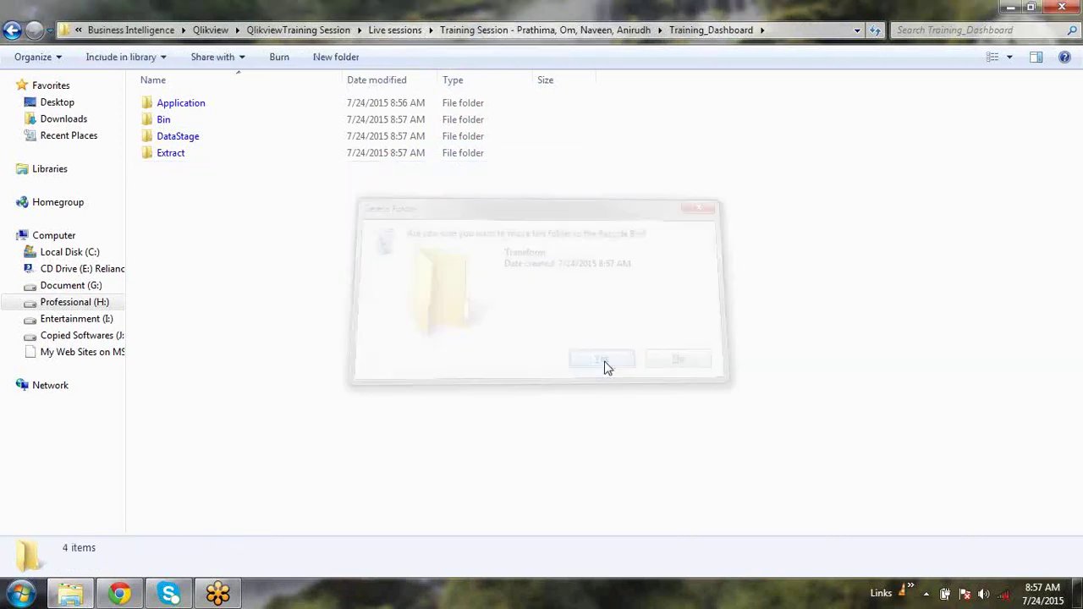
- Rename the DataStage folder inside Training_Dashboard as Data
left_click(196, 156)
left_click(215, 136)
left_click(215, 137)
left_click(214, 137)
key("BackSpace")
key("BackSpace")
key("BackSpace")
key("BackSpace")
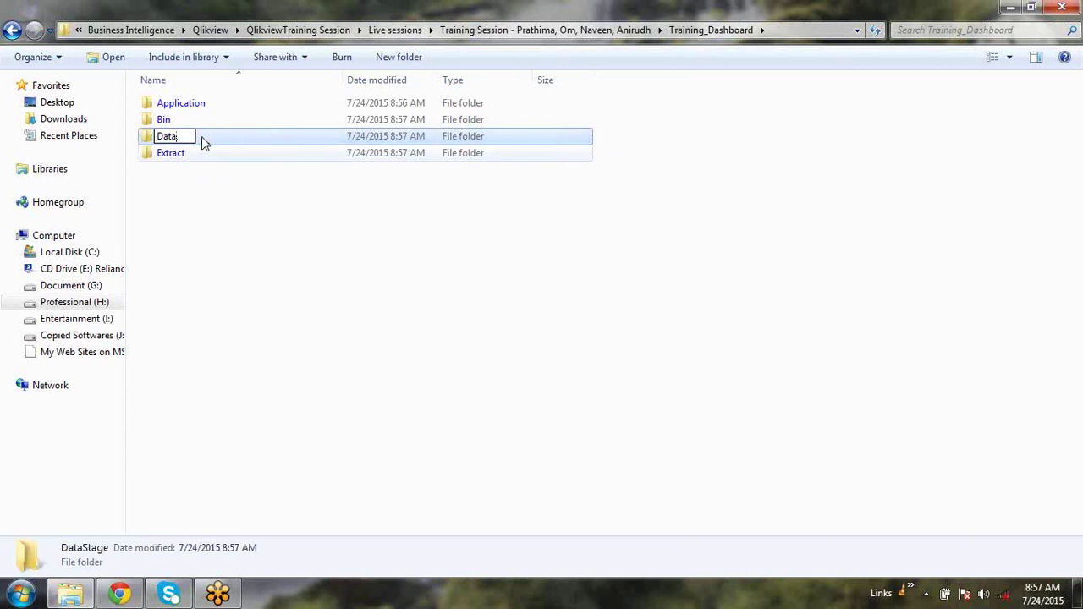
left_click(290, 302)
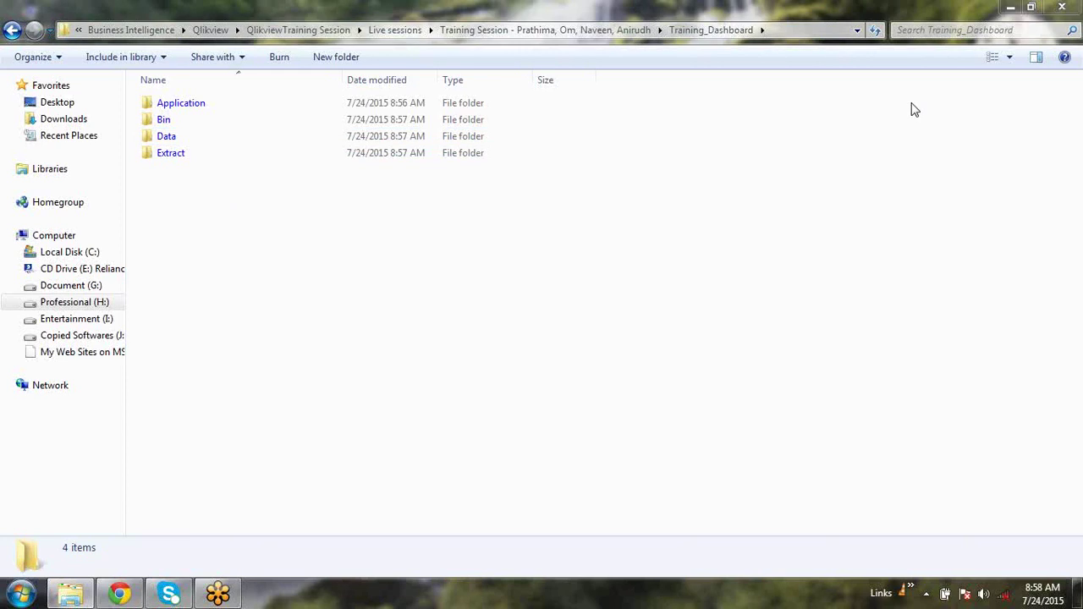
left_click(351, 247)
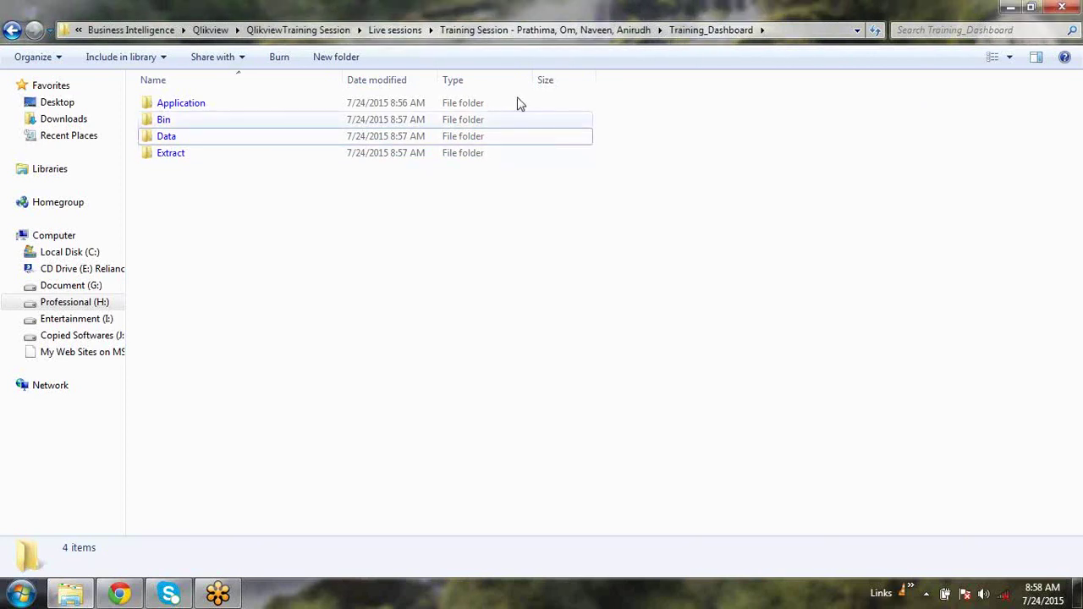
- Add a subfolder named Export to the Training_Dashboard folder
left_click(355, 60)
type("Expo")
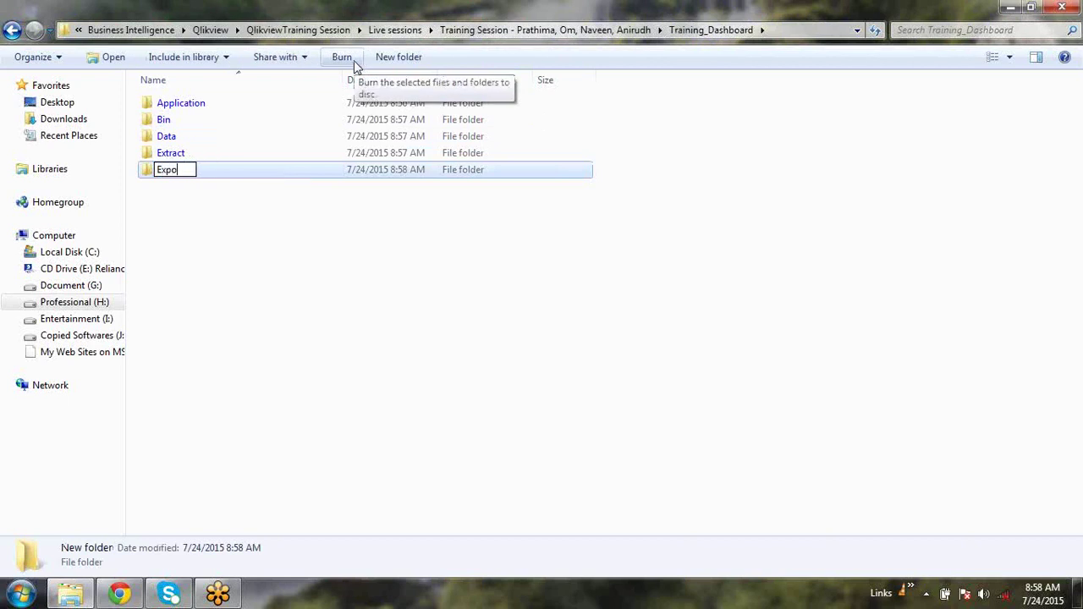
type("rt")
key("Return")
left_click(370, 222)
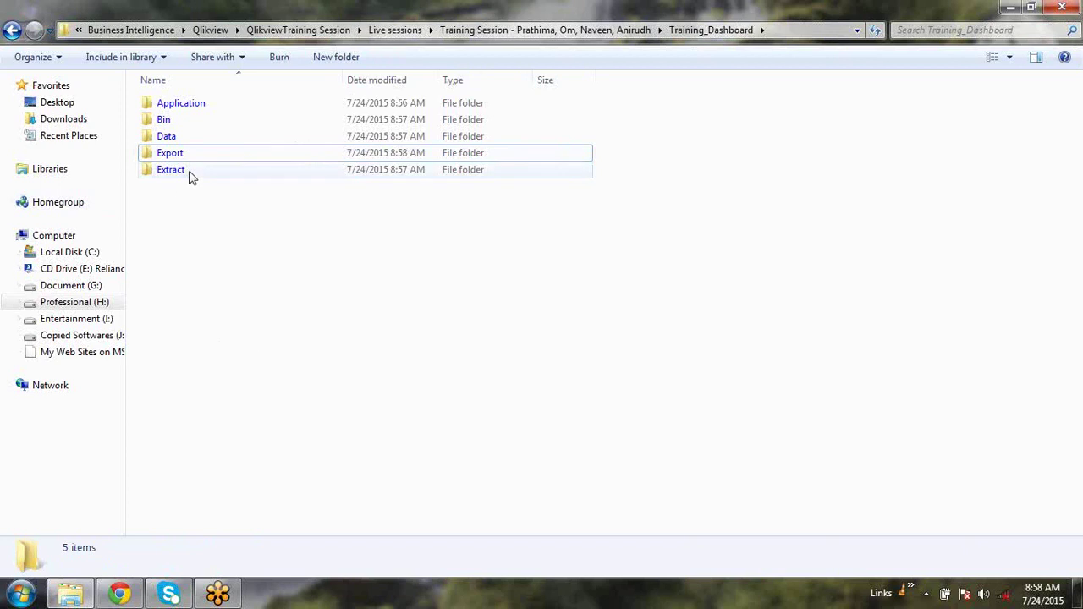
- Add a subfolder named Source to the Training_Dashboard folder
left_click(326, 68)
type("Sc")
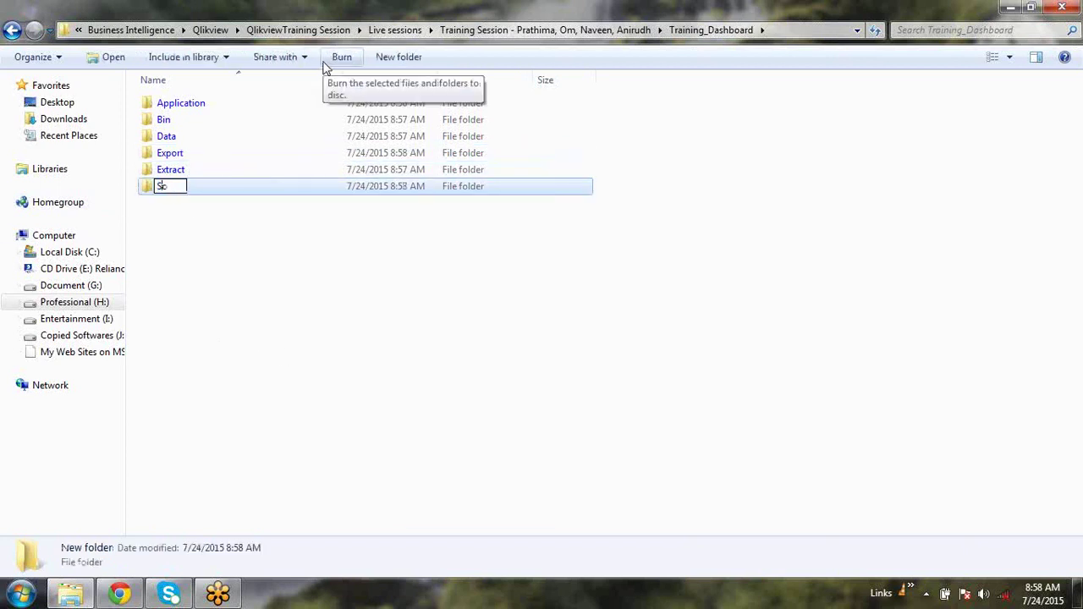
type("urce")
left_click(366, 386)
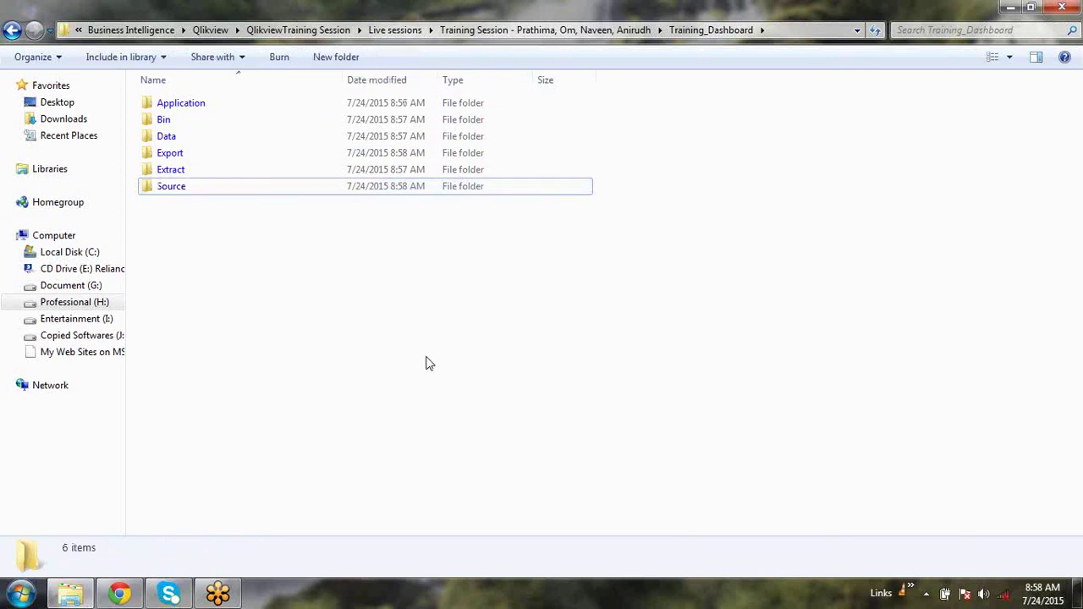
- Add a subfolder named Doc to the Training_Dashboard folder
left_click(337, 61)
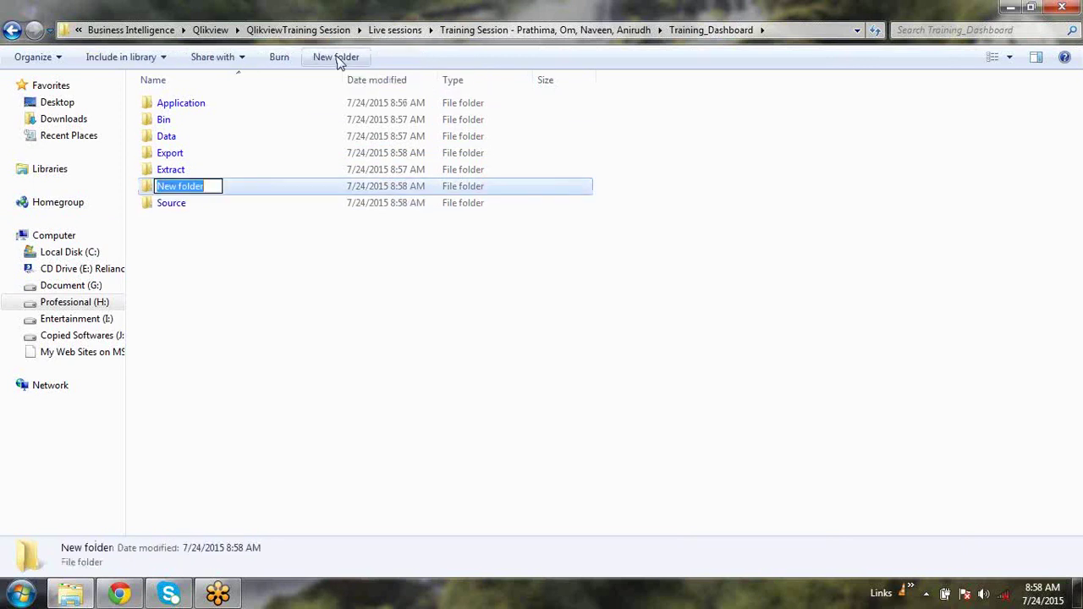
type("Dbc")
key("Return")
left_click(336, 312)
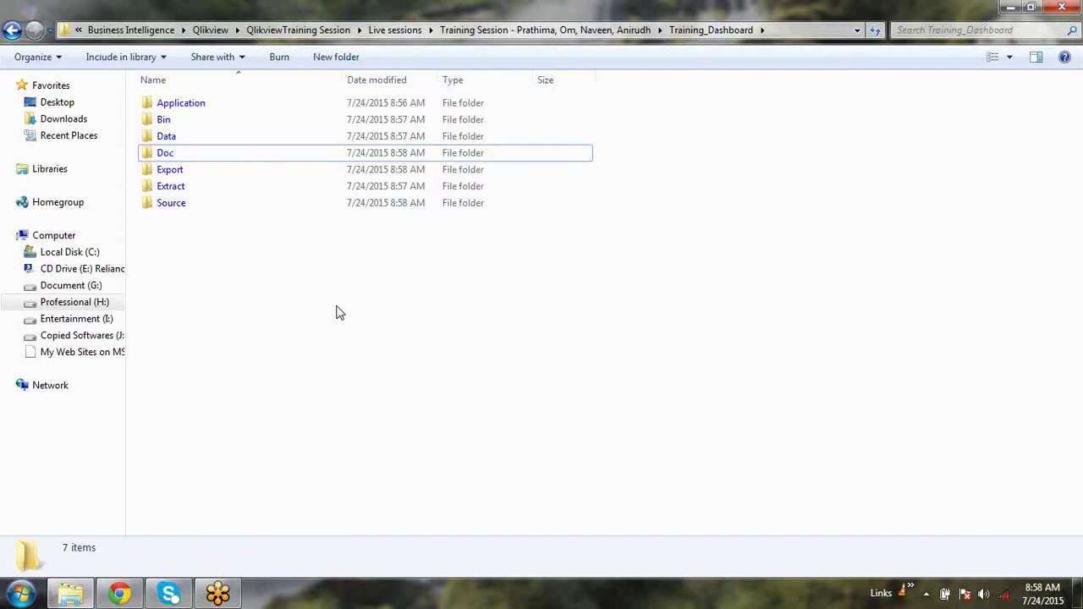
- Add a subfolder named Config to the Training_Dashboard folder
left_click(331, 59)
type("Co")
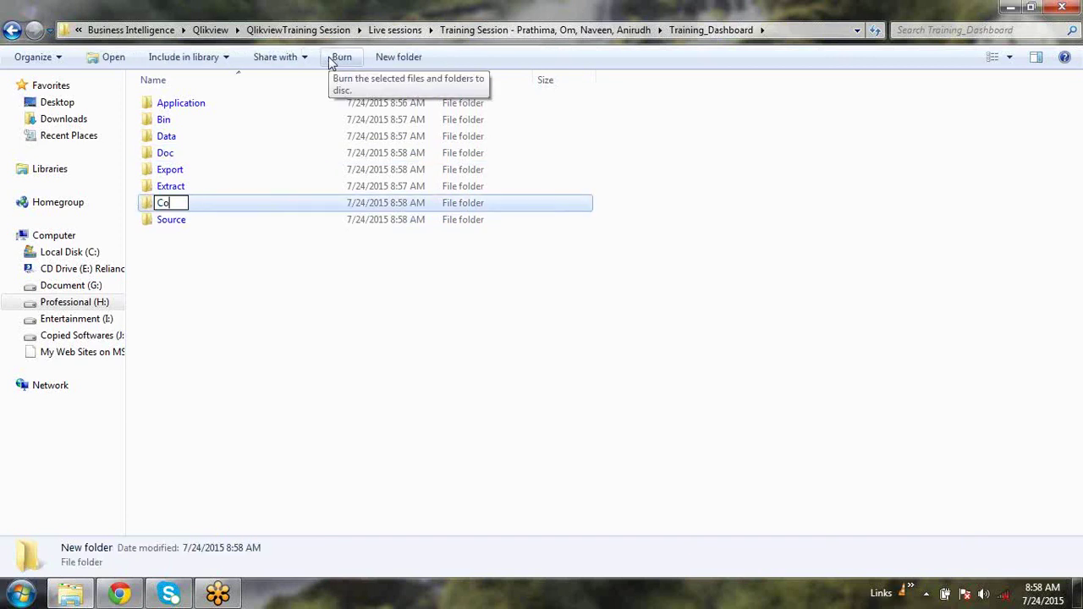
type("nfig")
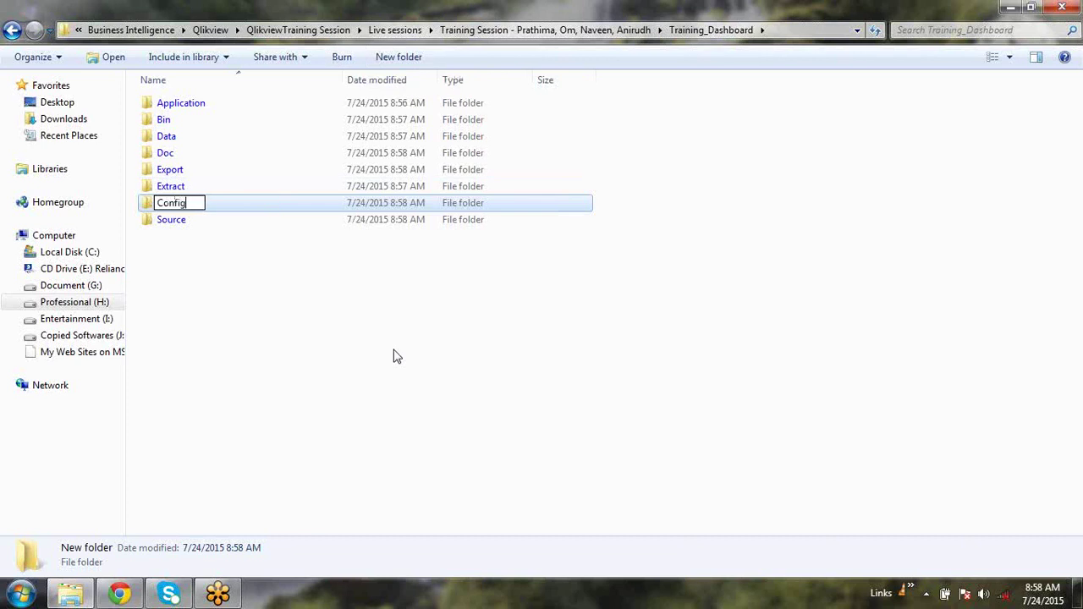
key("Return")
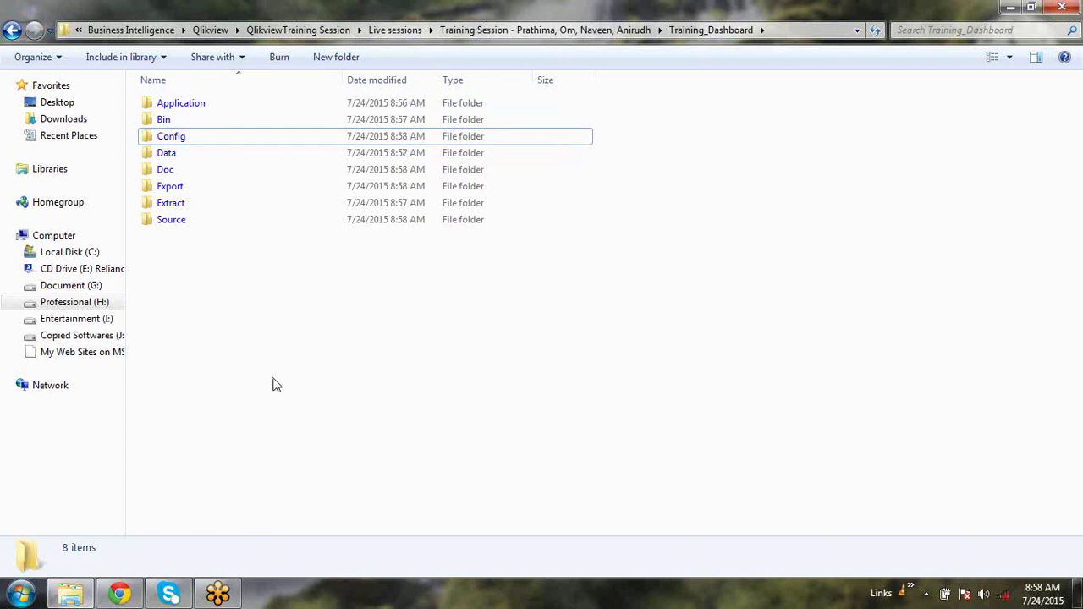
- Add a subfolder named Temp to the Training_Dashboard folder
left_click(332, 61)
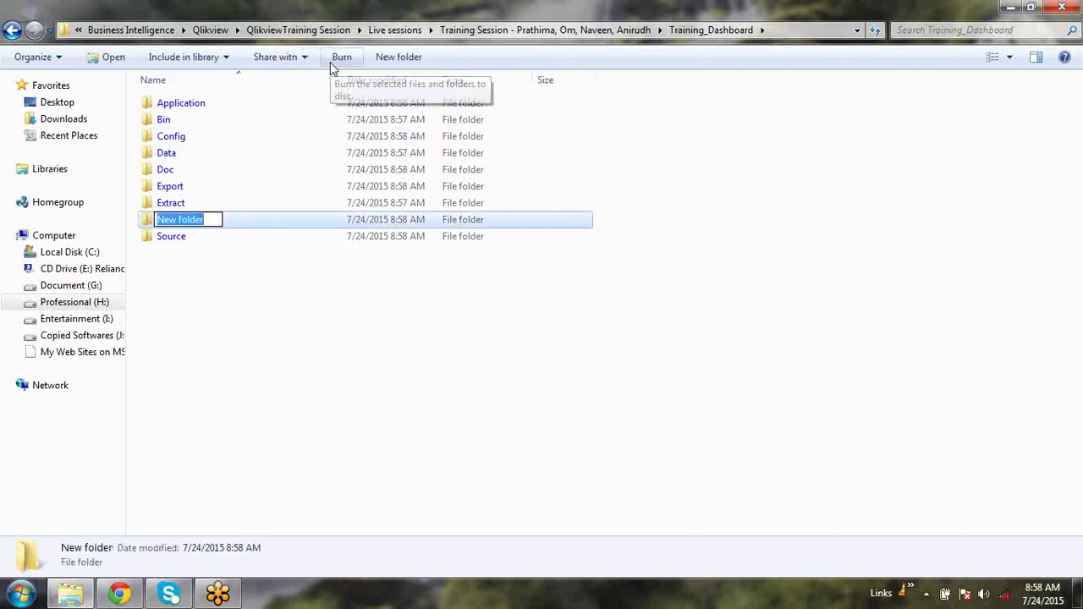
type("Temp")
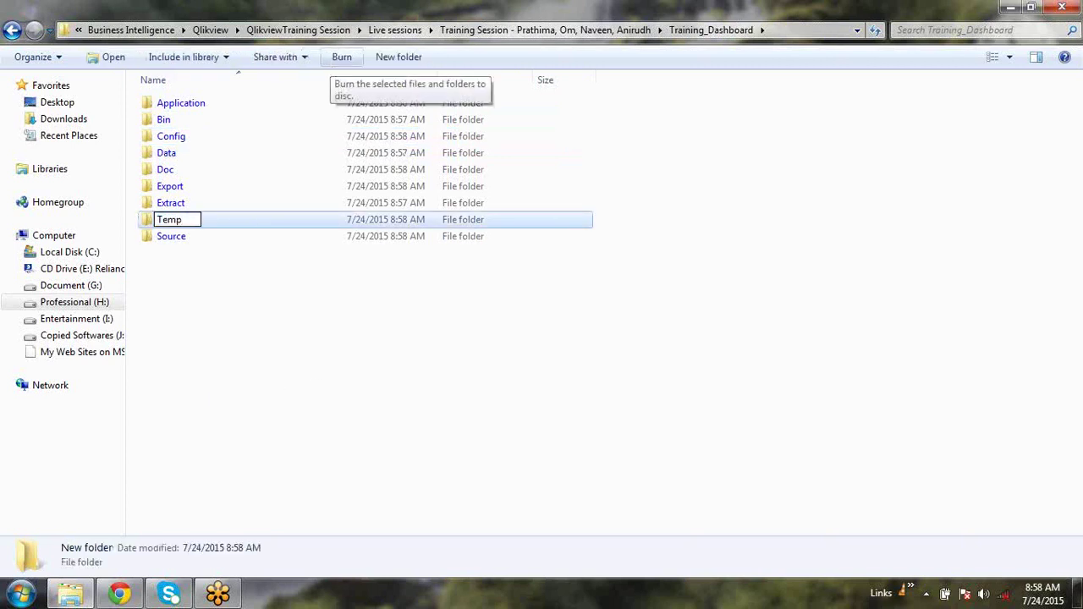
left_click(502, 358)
- Add a subfolder named Log to the Training_Dashboard folder
left_click(337, 54)
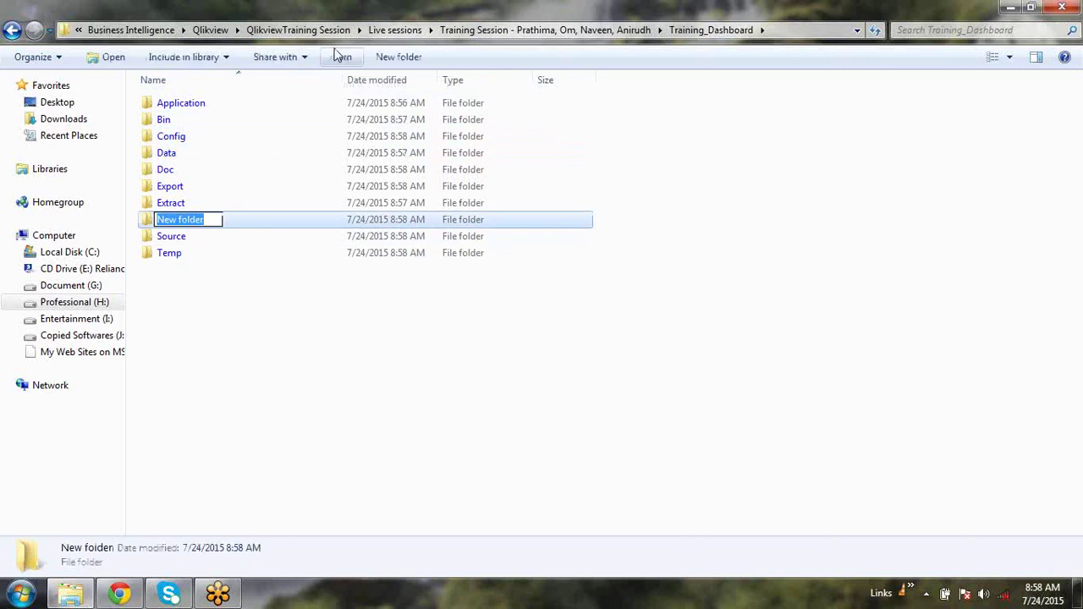
type("Log")
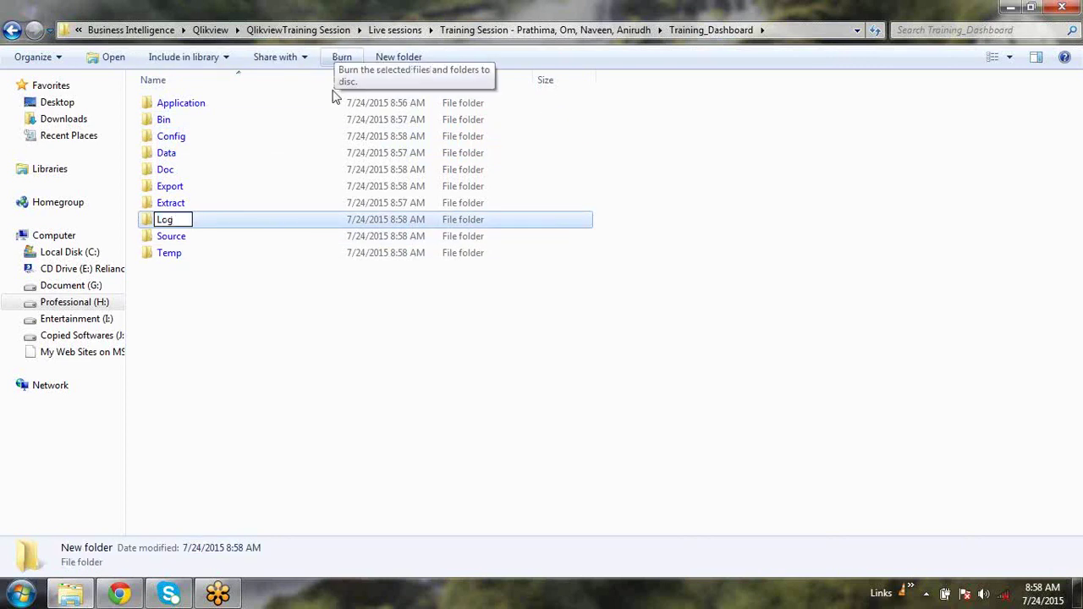
left_click(410, 402)
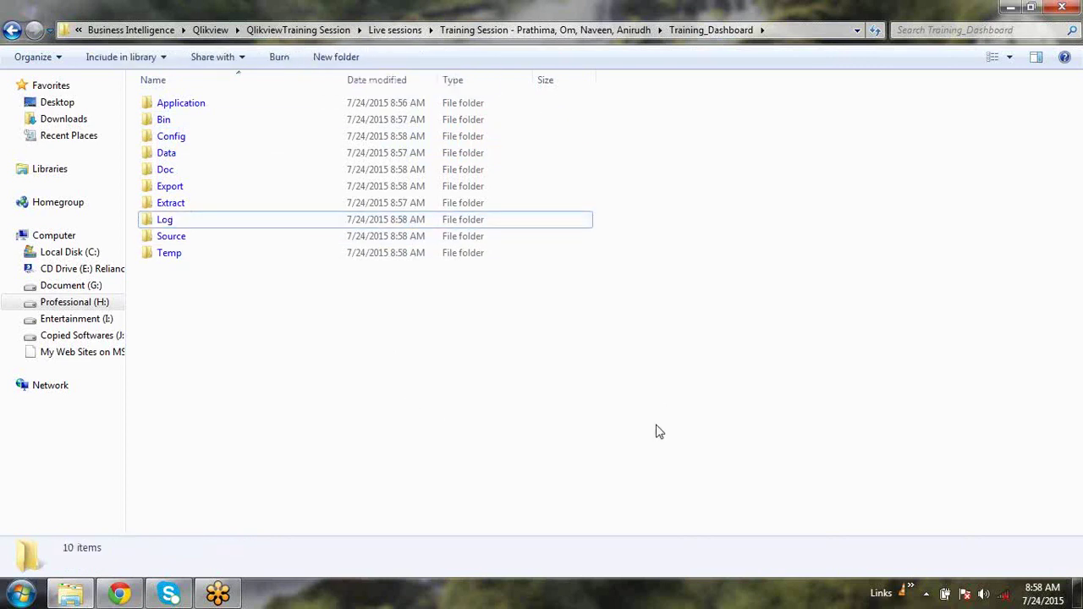
left_click(925, 471)
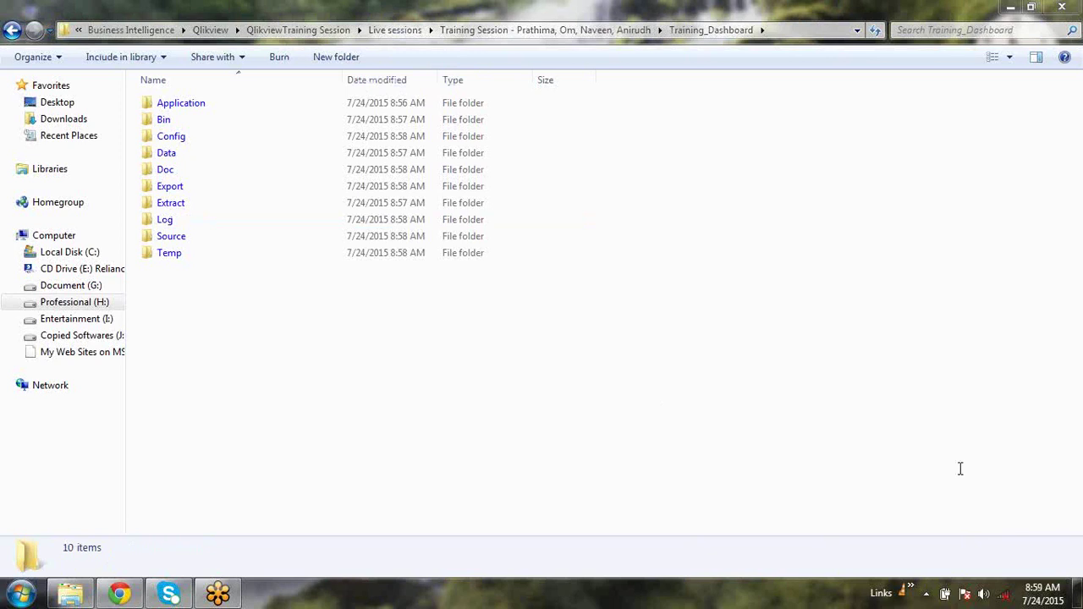
right_click(456, 330)
left_click(510, 394)
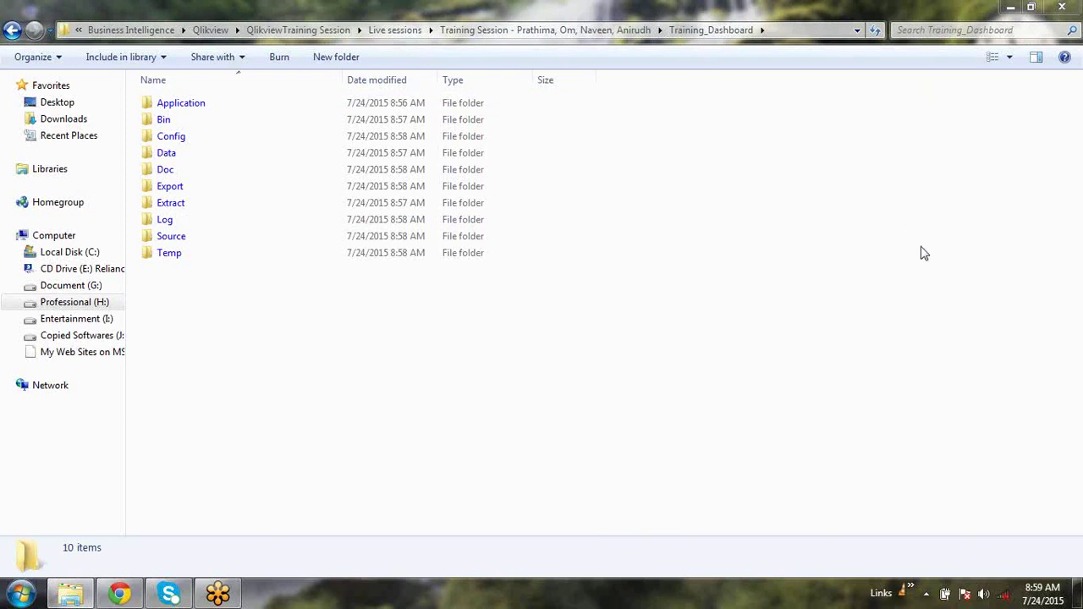
left_click(935, 442)
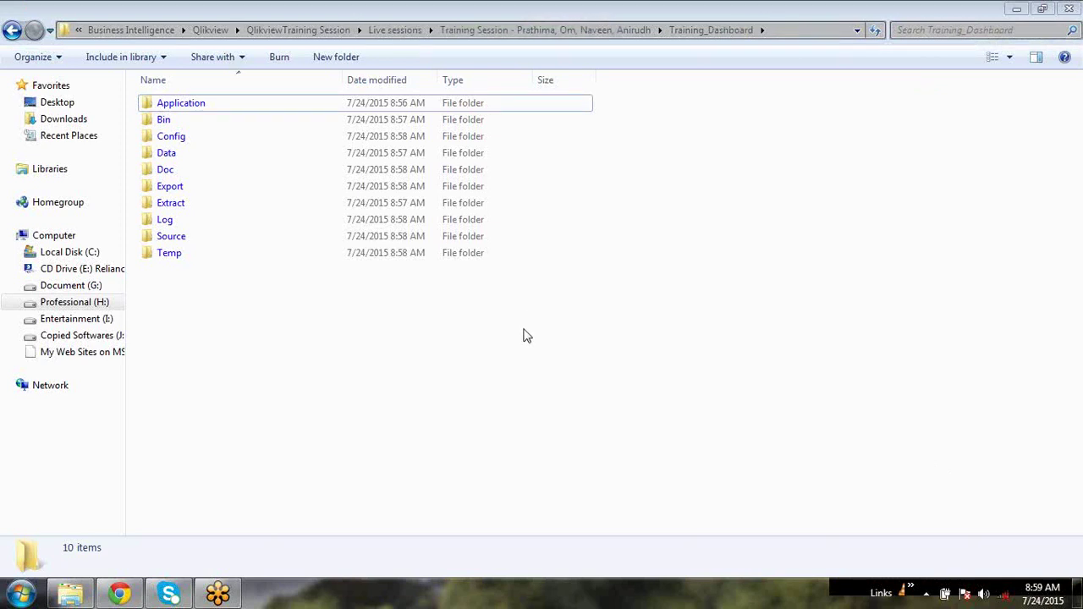
right_click(549, 389)
left_click(587, 223)
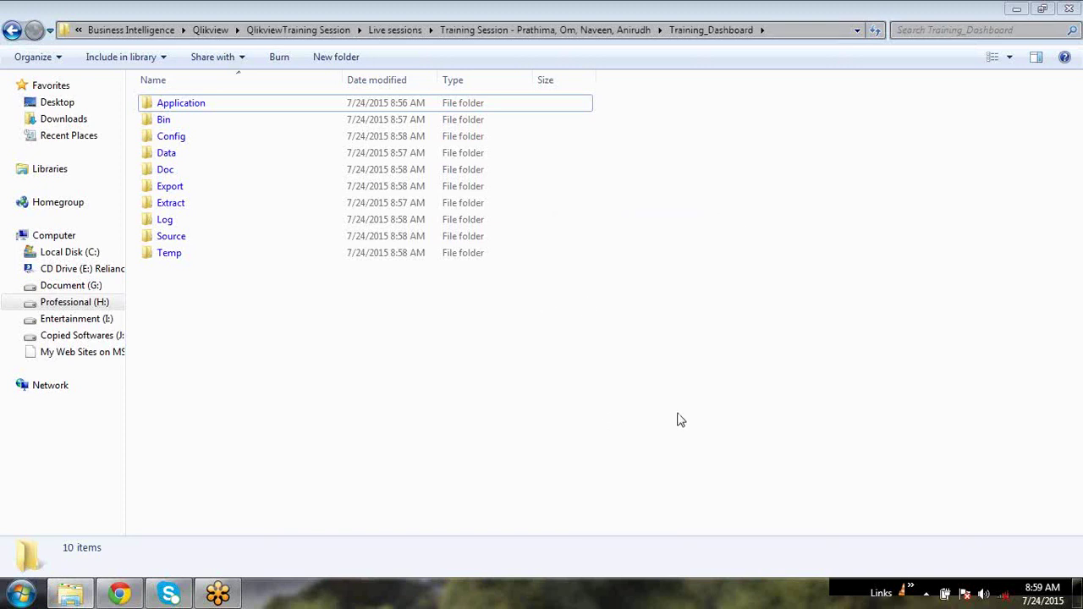
left_click(630, 29)
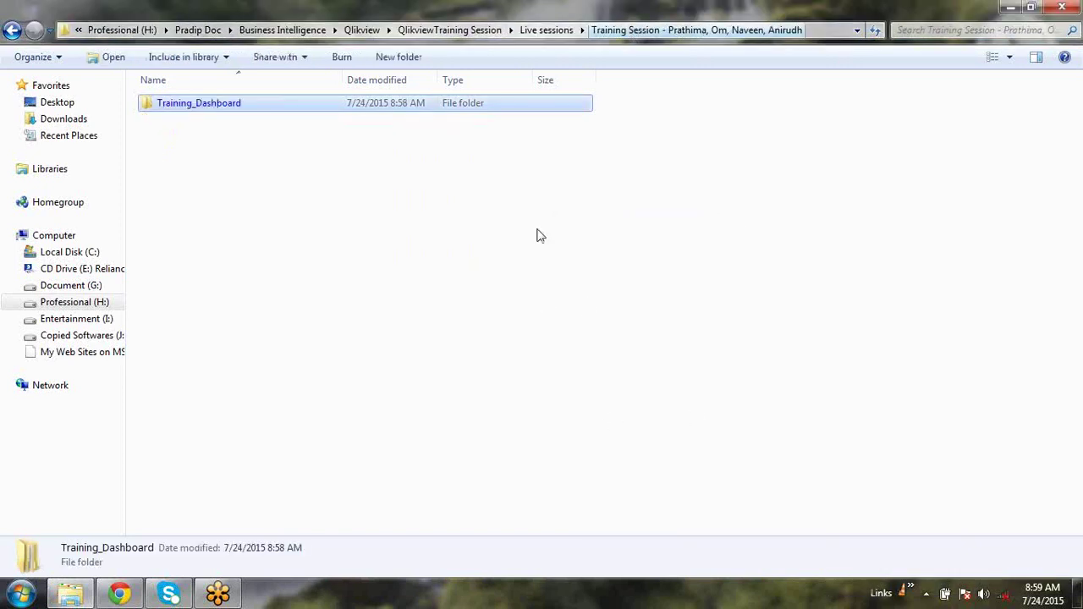
double_click(238, 107)
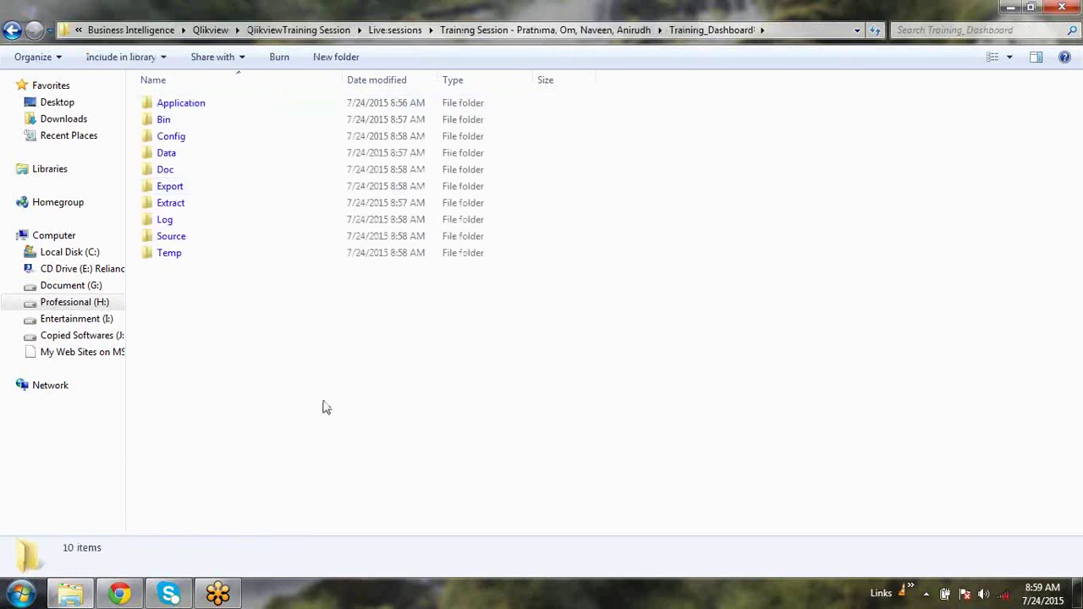
left_click_drag(575, 356, 71, 74)
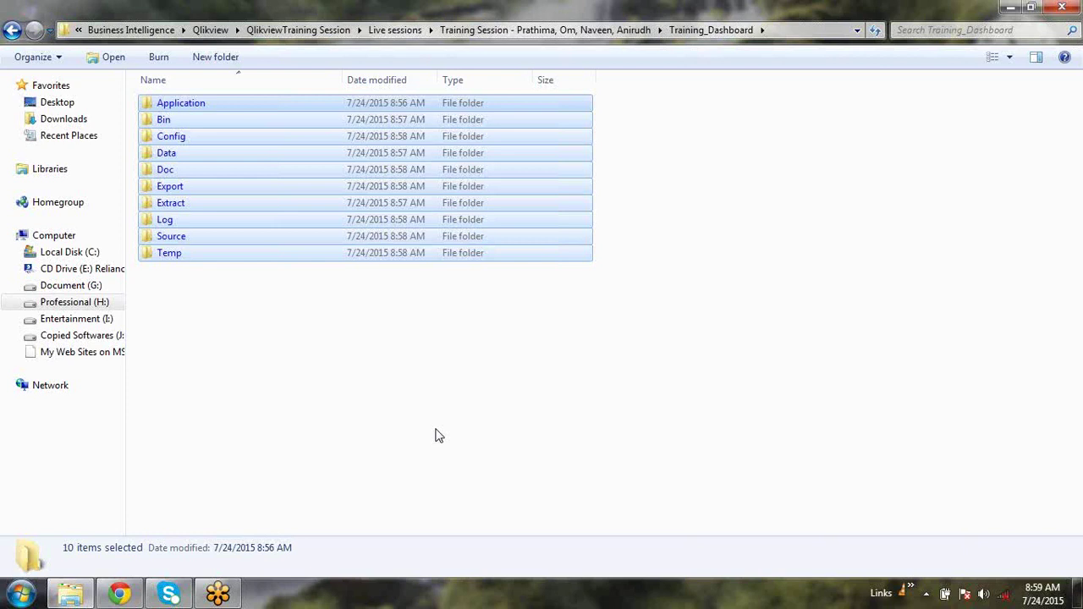
left_click(484, 374)
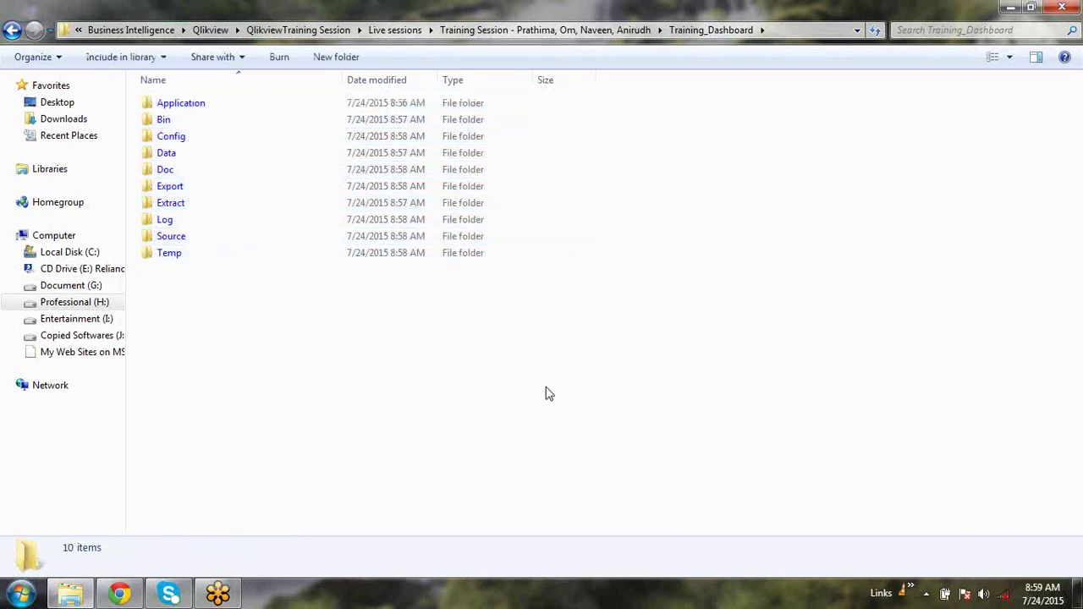
left_click(189, 194)
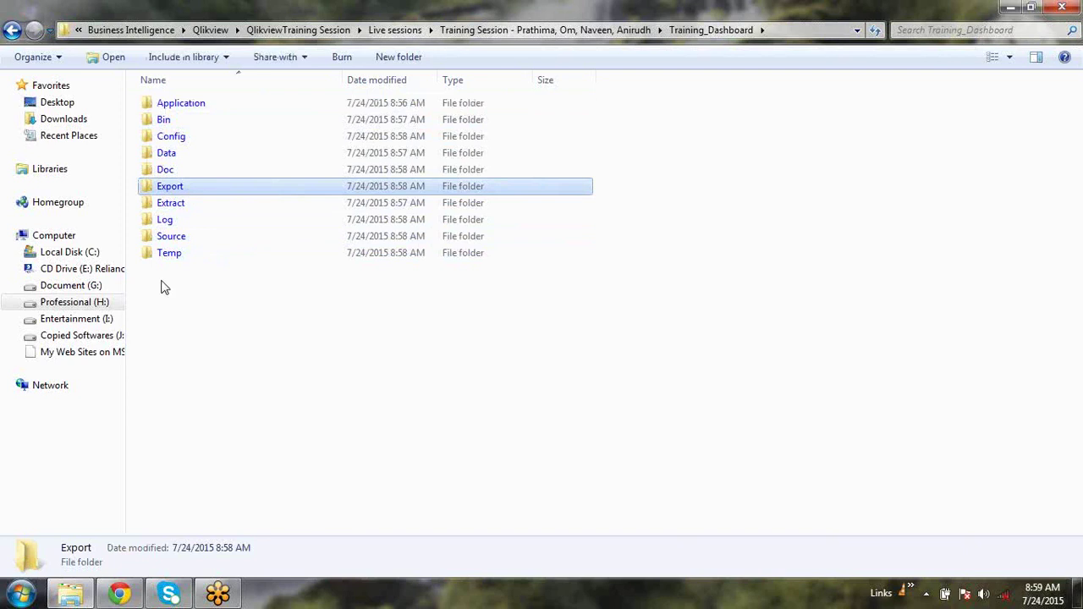
left_click(377, 276)
- Create a new QlikView document named QVD_Maker inside the Extract folder
left_click(190, 209)
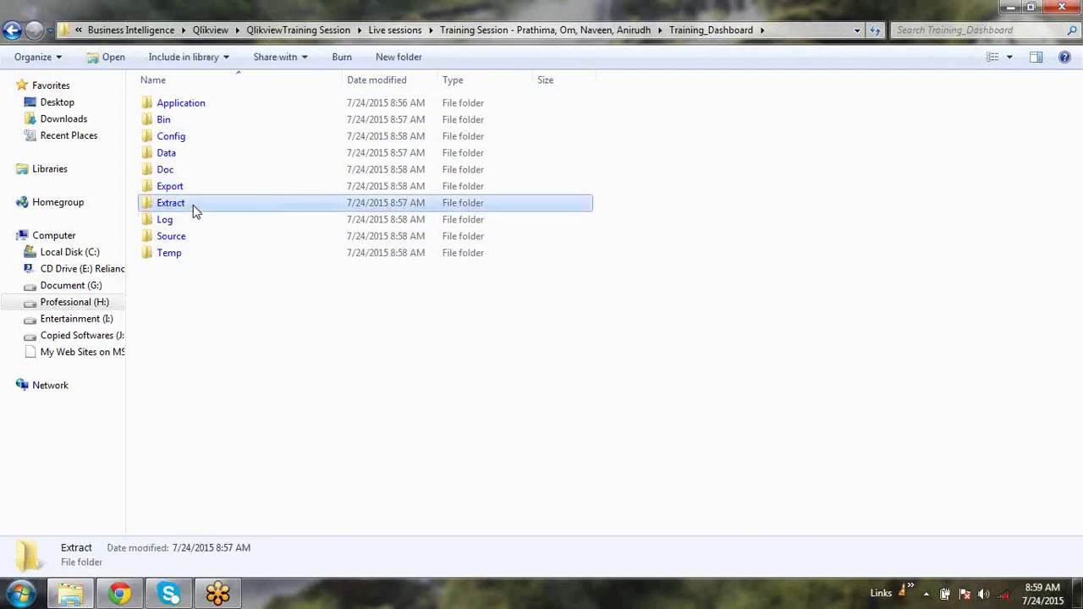
double_click(194, 210)
right_click(206, 134)
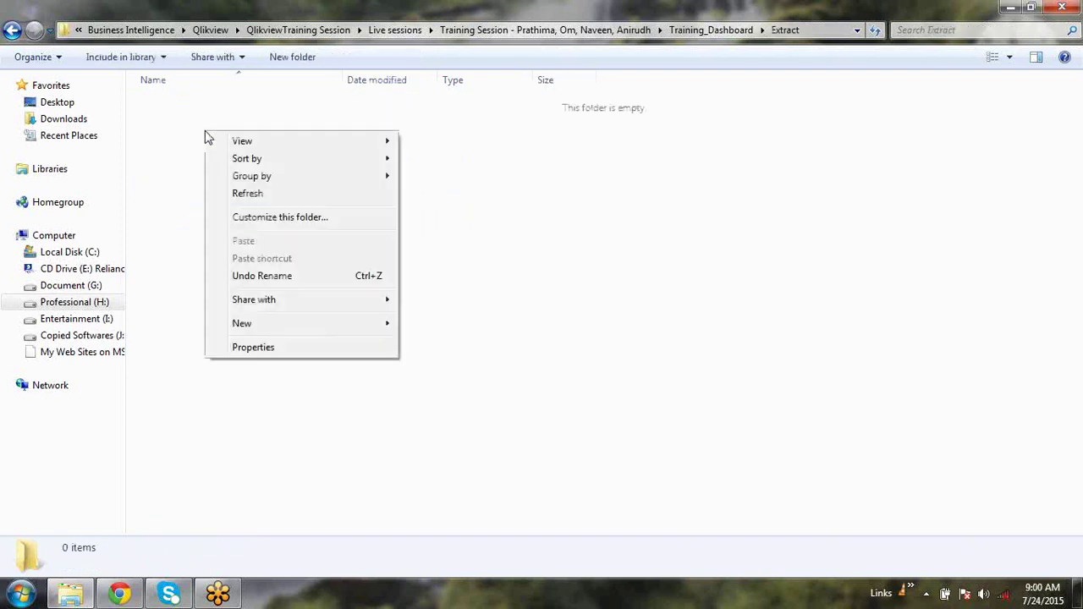
mouse_move(242, 328)
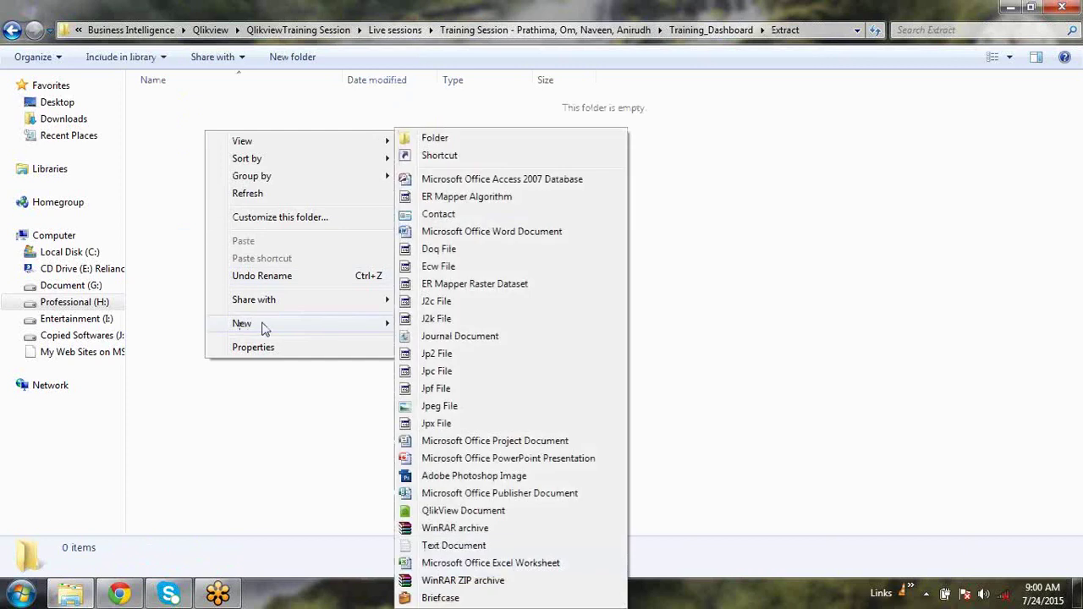
left_click(504, 516)
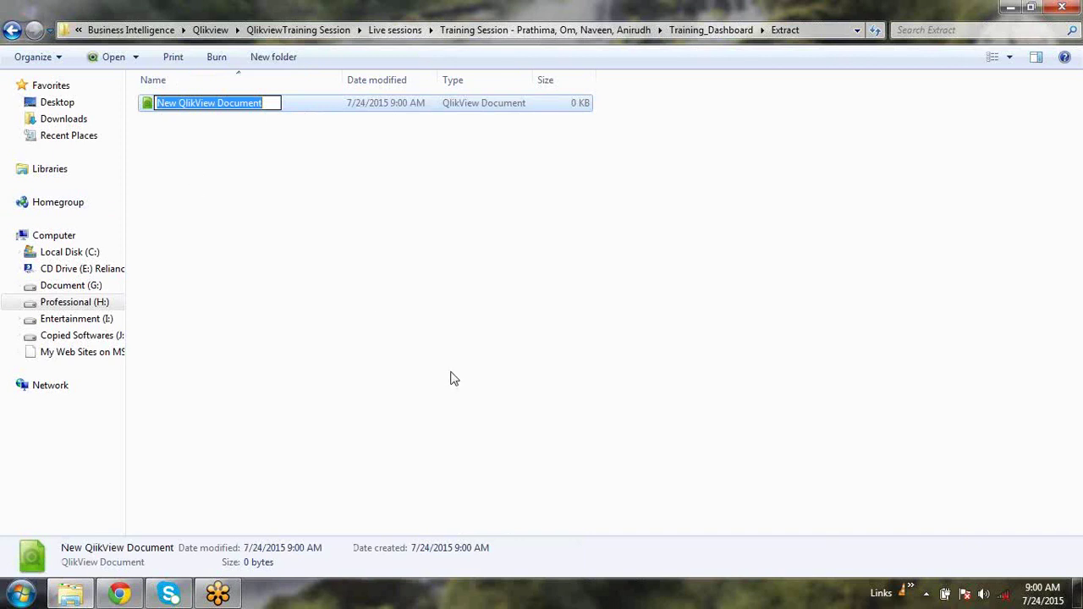
type("Q")
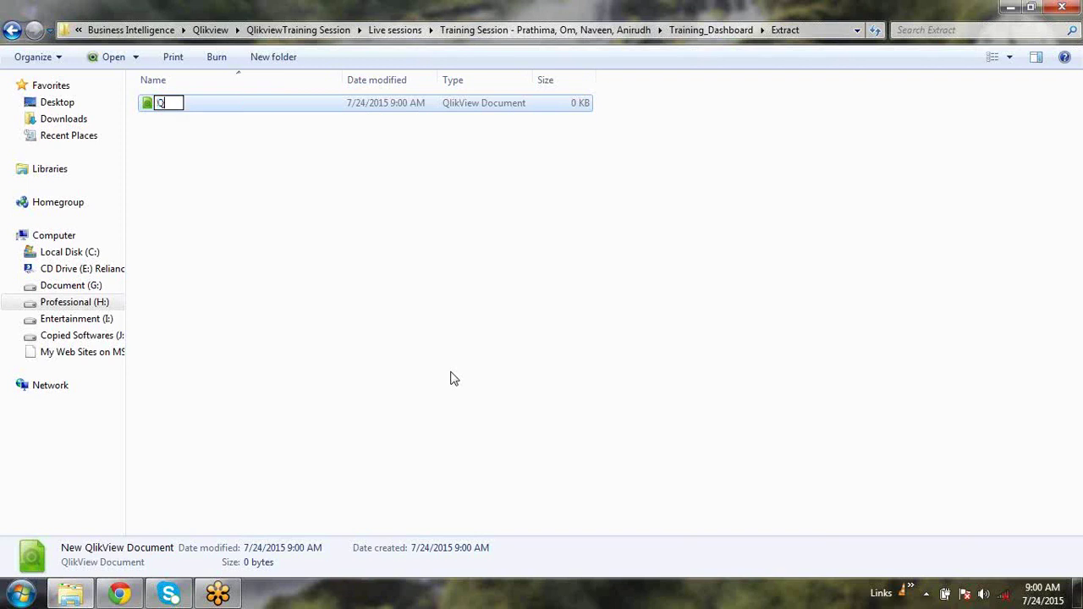
type("VD_Makerr")
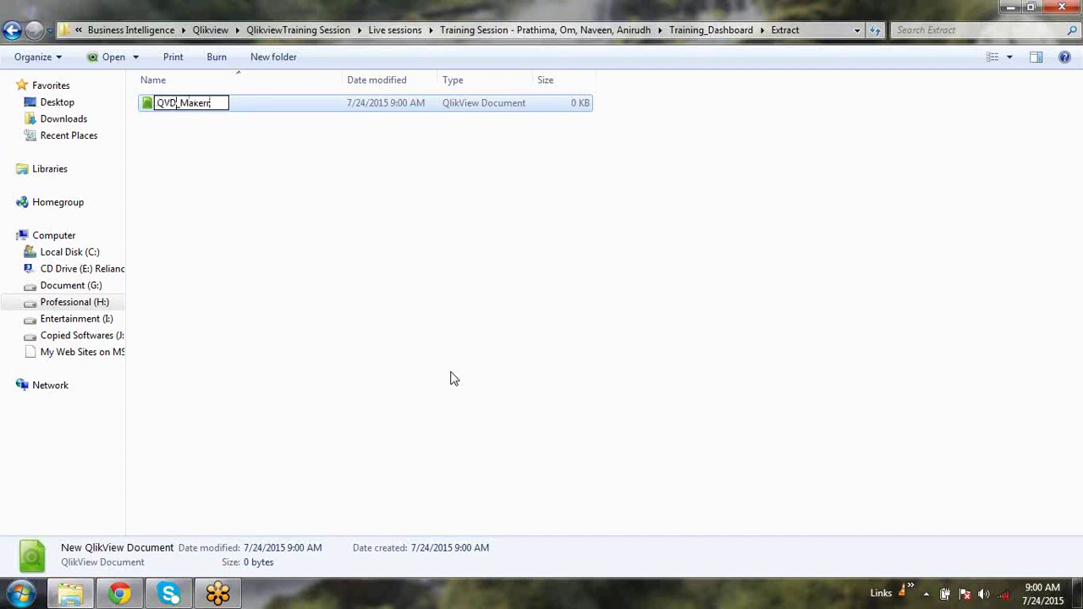
key("BackSpace")
left_click(451, 378)
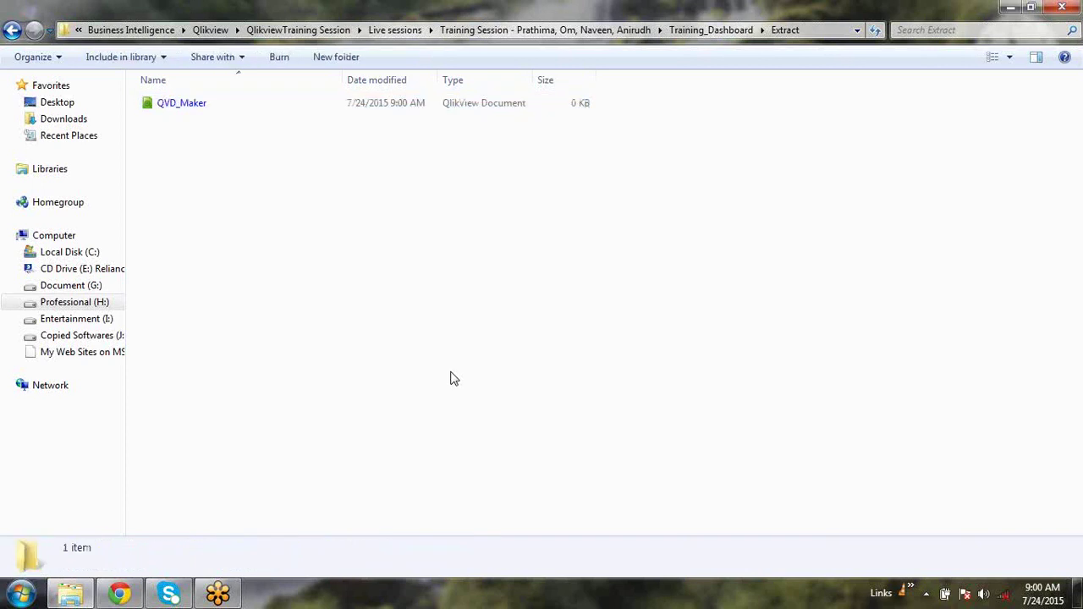
- Open the file properties of the QVD_Maker document to check its type and details
left_click(214, 106)
right_click(214, 106)
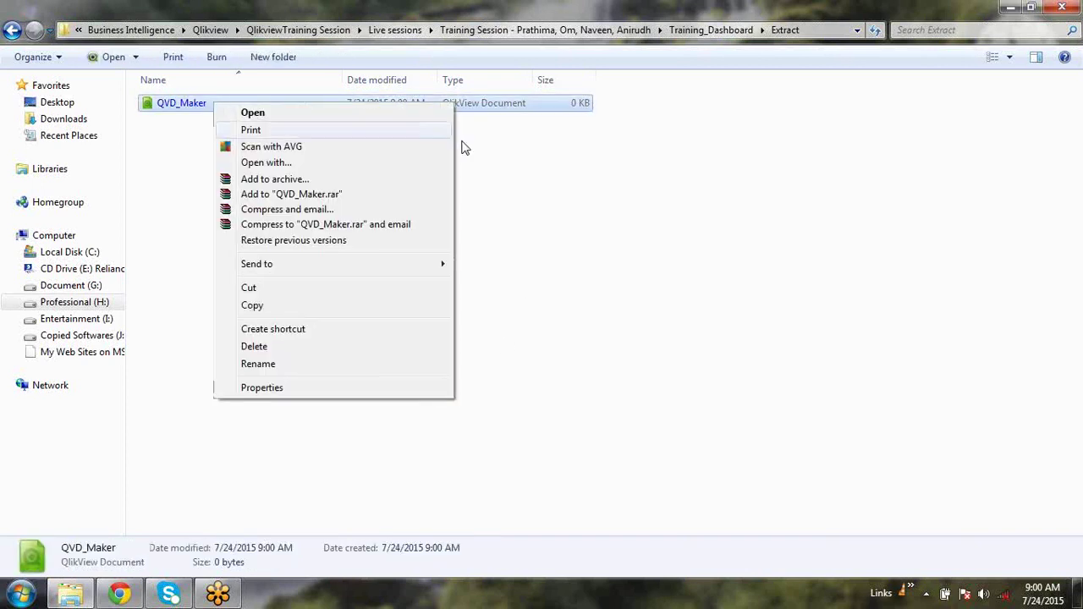
left_click(328, 387)
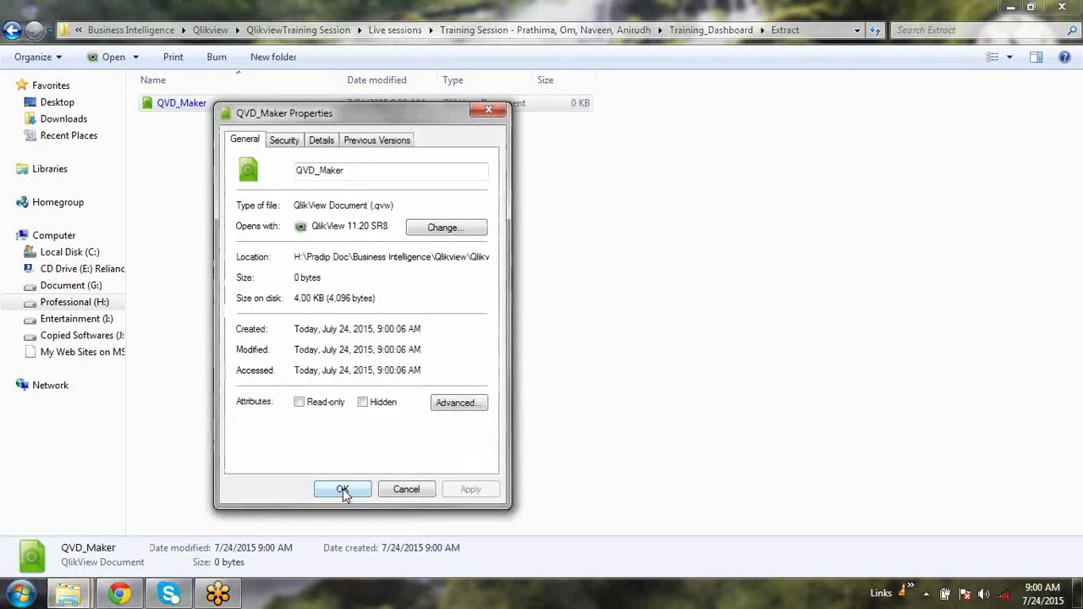
- Check the file type listed in the QVD_Maker properties and close them without making changes
left_click_drag(394, 206, 280, 206)
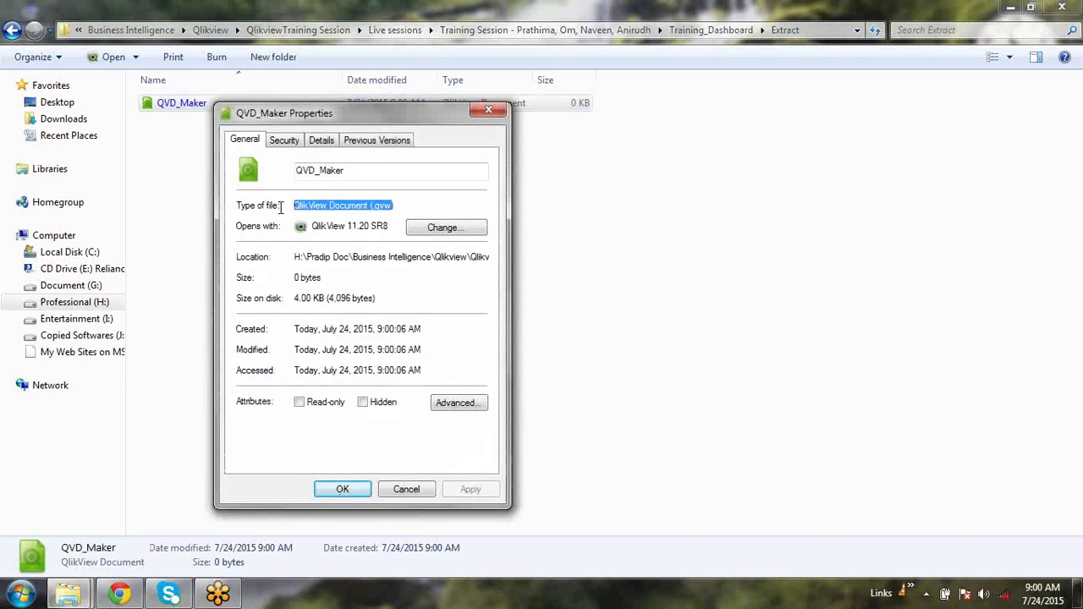
left_click(403, 205)
left_click_drag(406, 206, 286, 208)
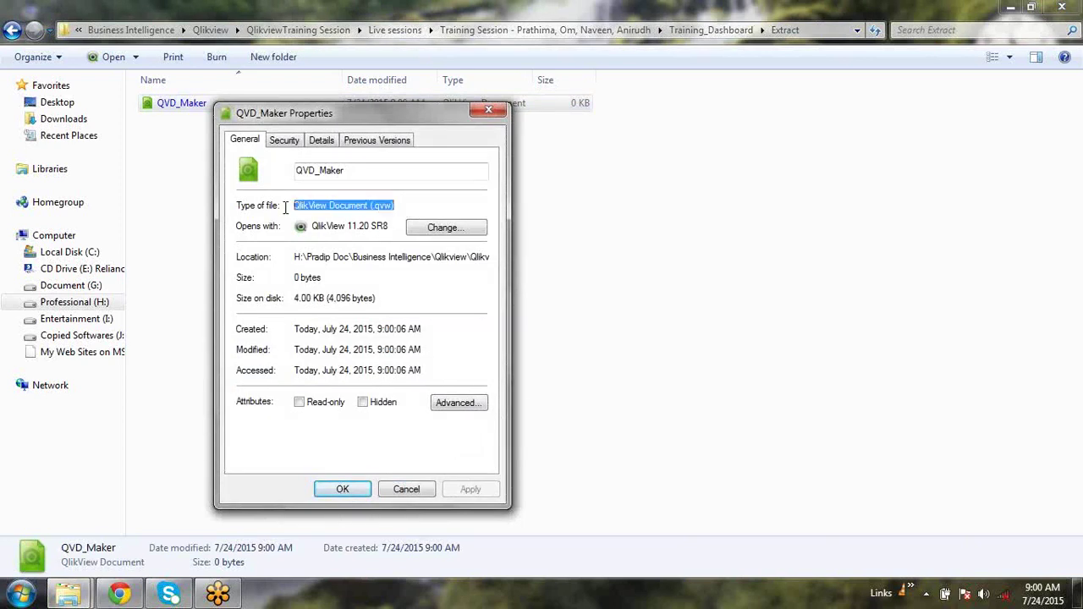
left_click(404, 495)
left_click(450, 361)
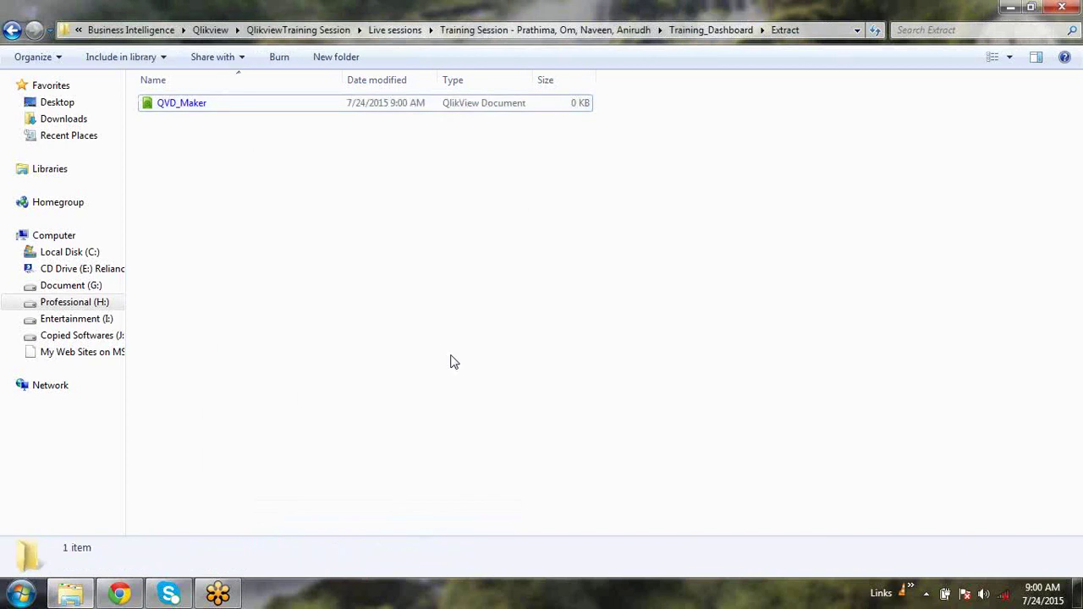
- Return to the Training_Dashboard folder and look inside its Data subfolder
left_click(205, 106)
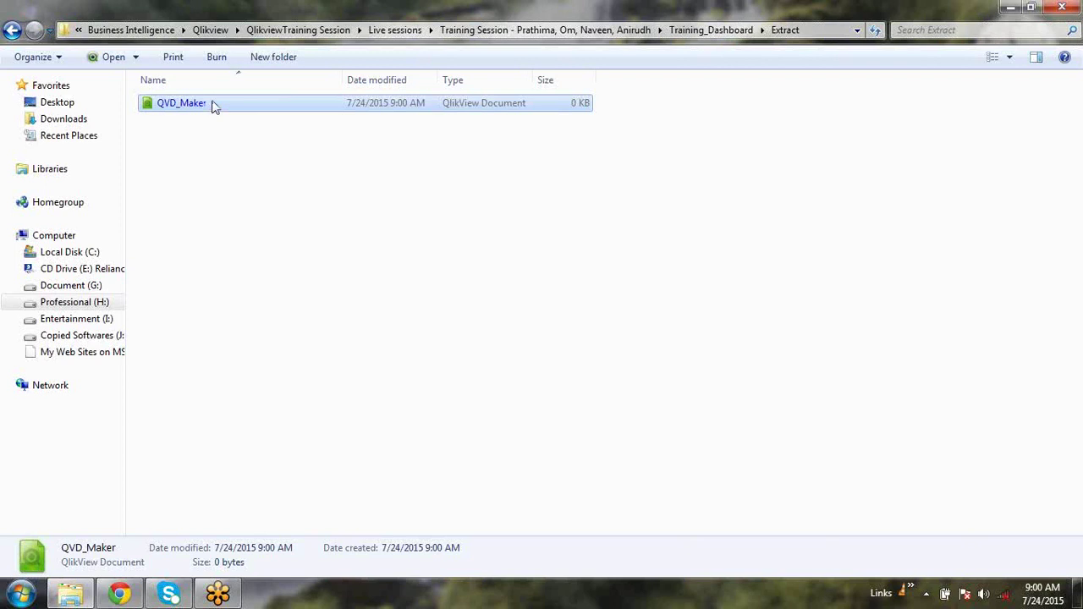
left_click(241, 176)
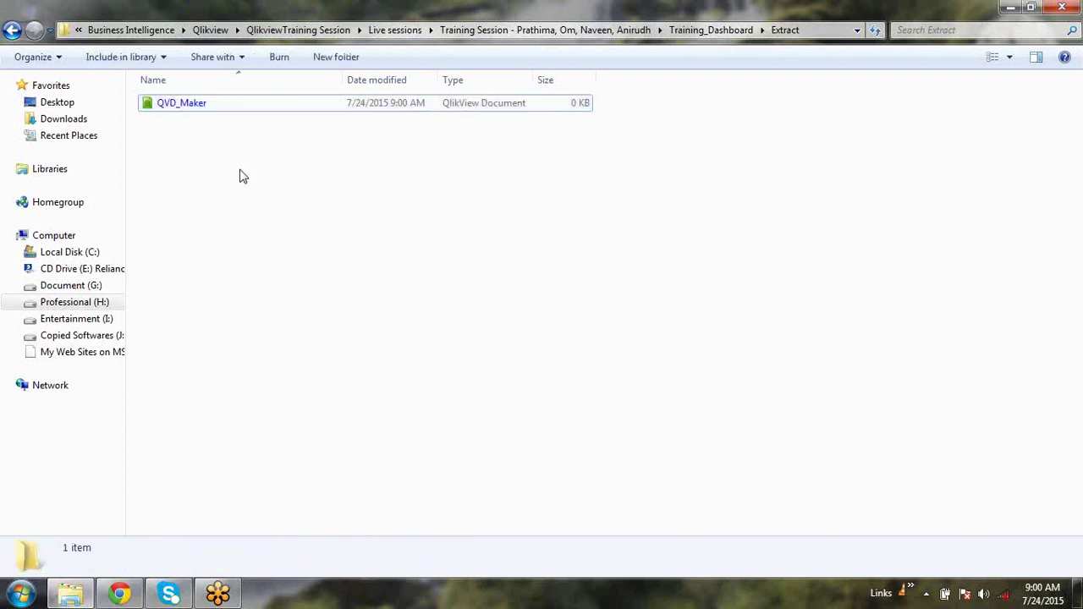
key("BackSpace")
left_click(161, 503)
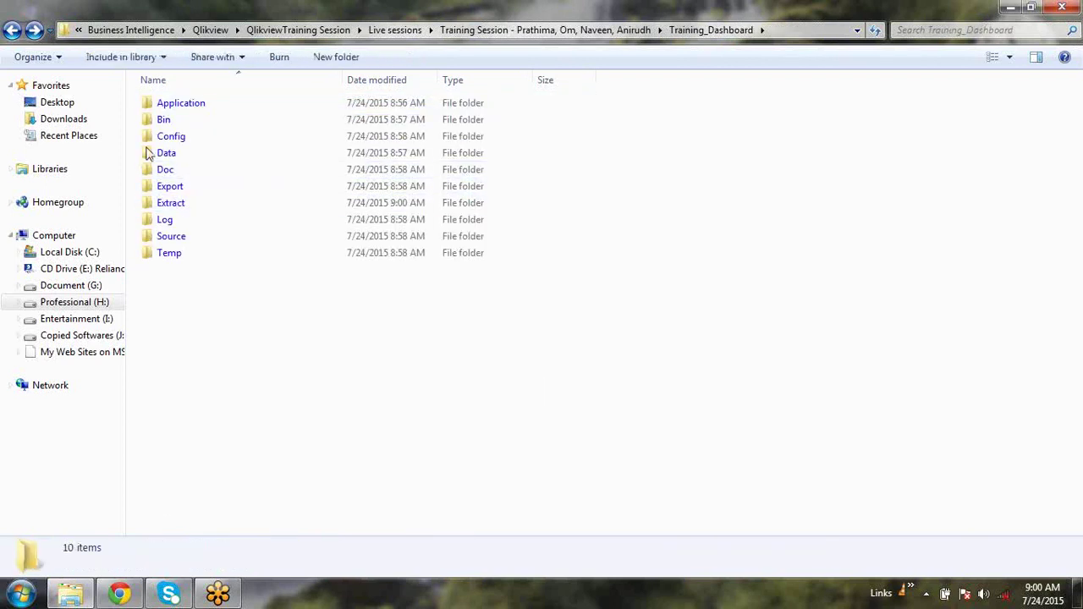
left_click(211, 160)
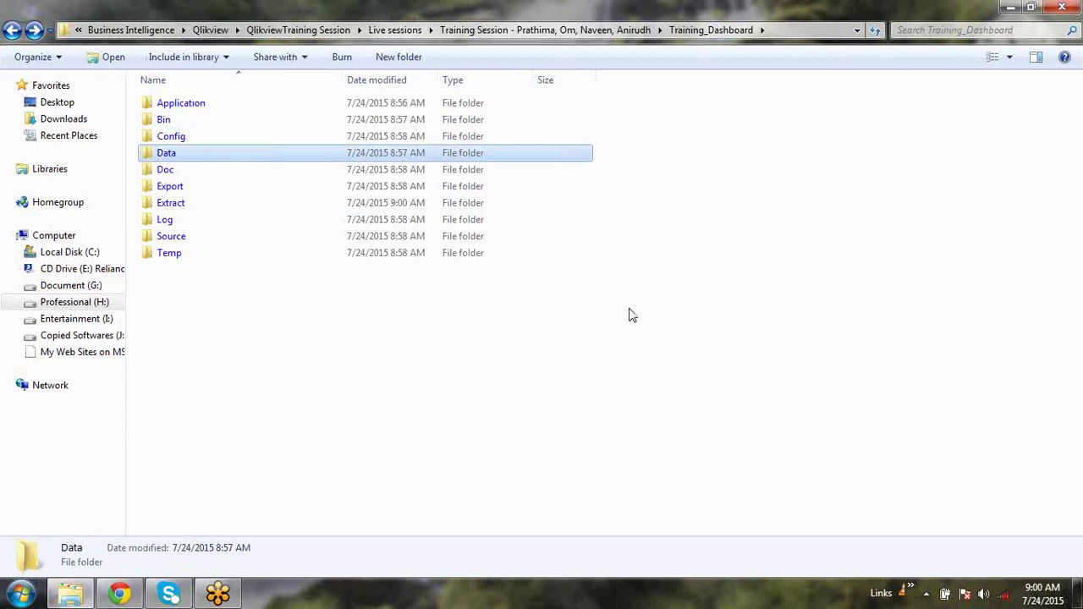
double_click(273, 161)
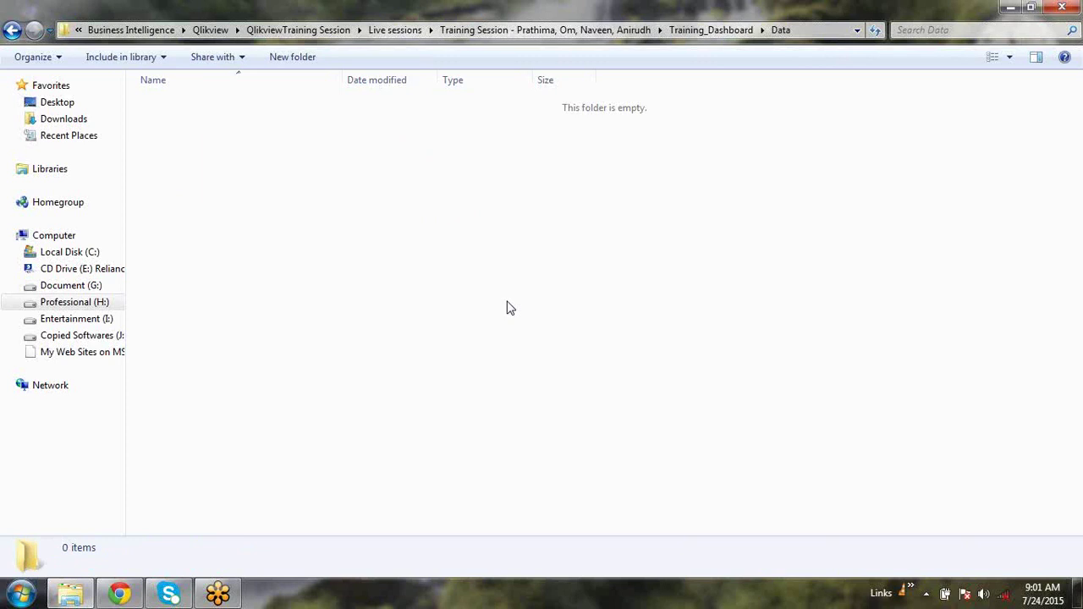
key("BackSpace")
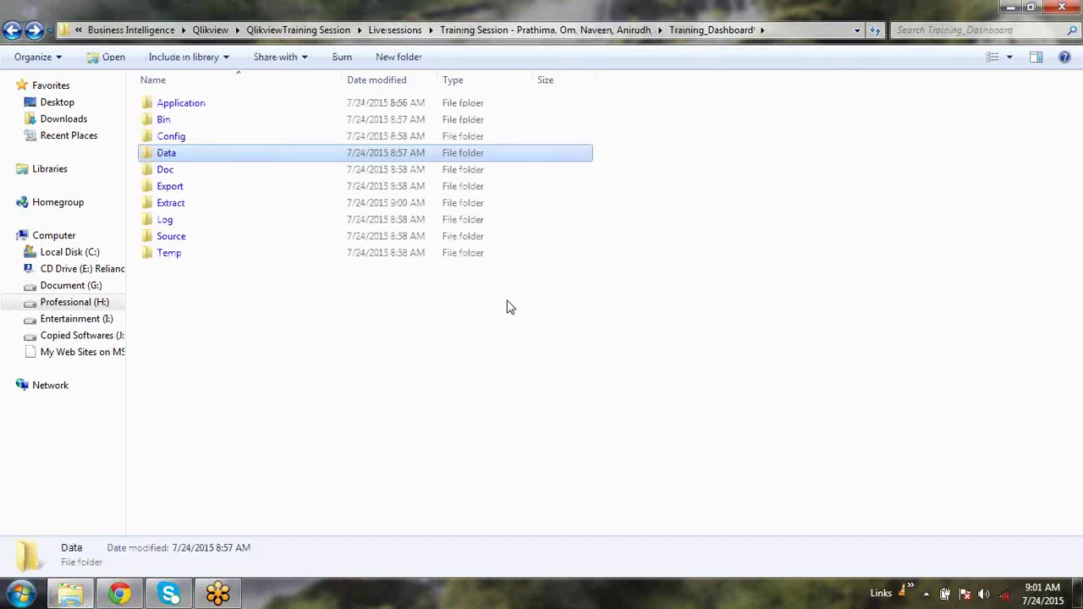
left_click(522, 391)
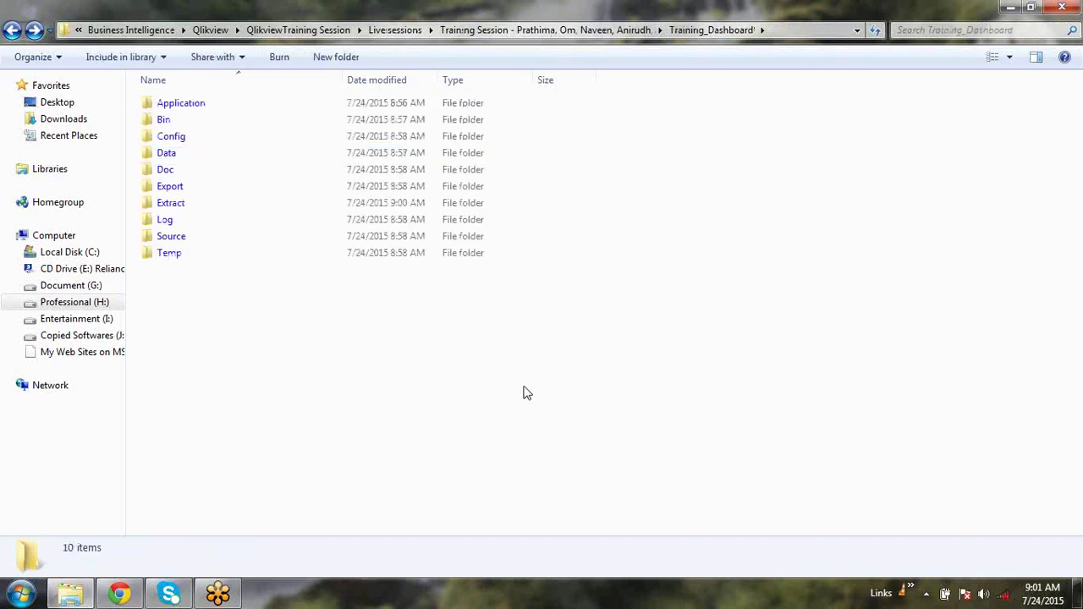
- Create a new QlikView document named Data_Model inside the Bin folder
double_click(180, 121)
right_click(215, 208)
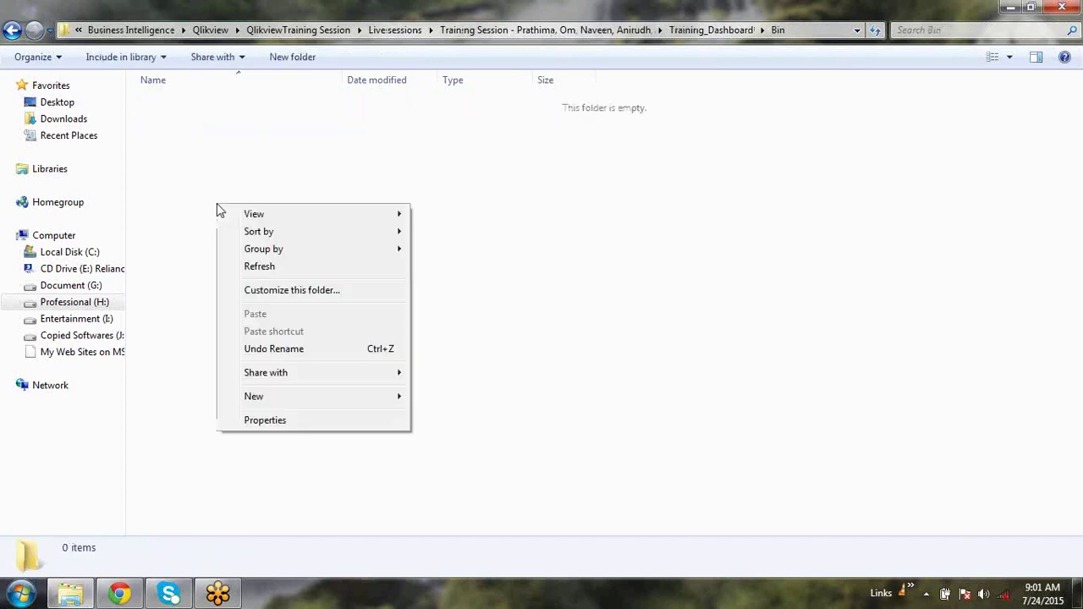
mouse_move(291, 404)
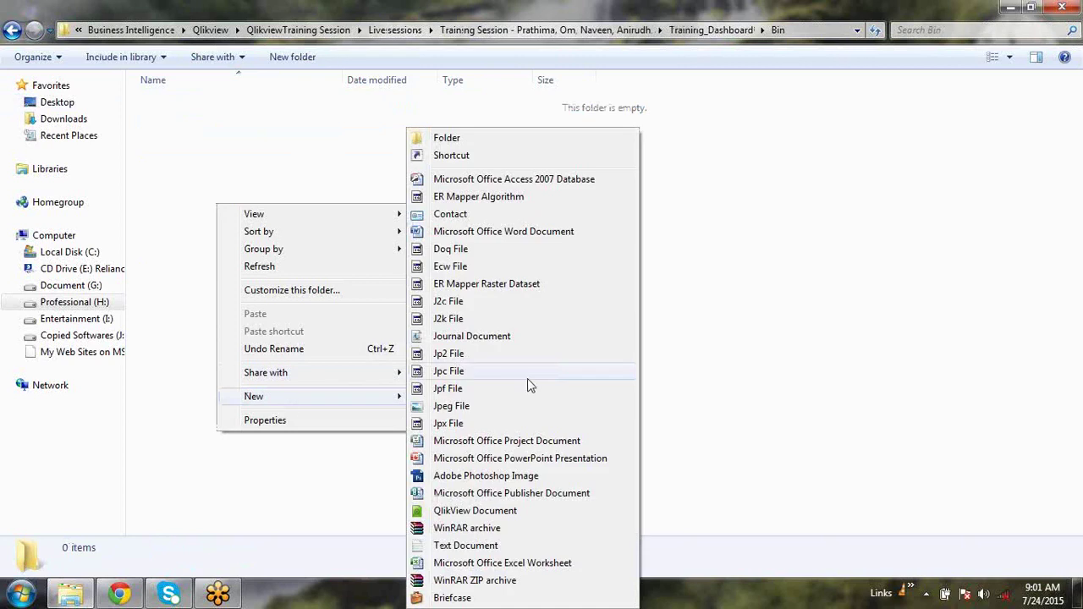
left_click(504, 512)
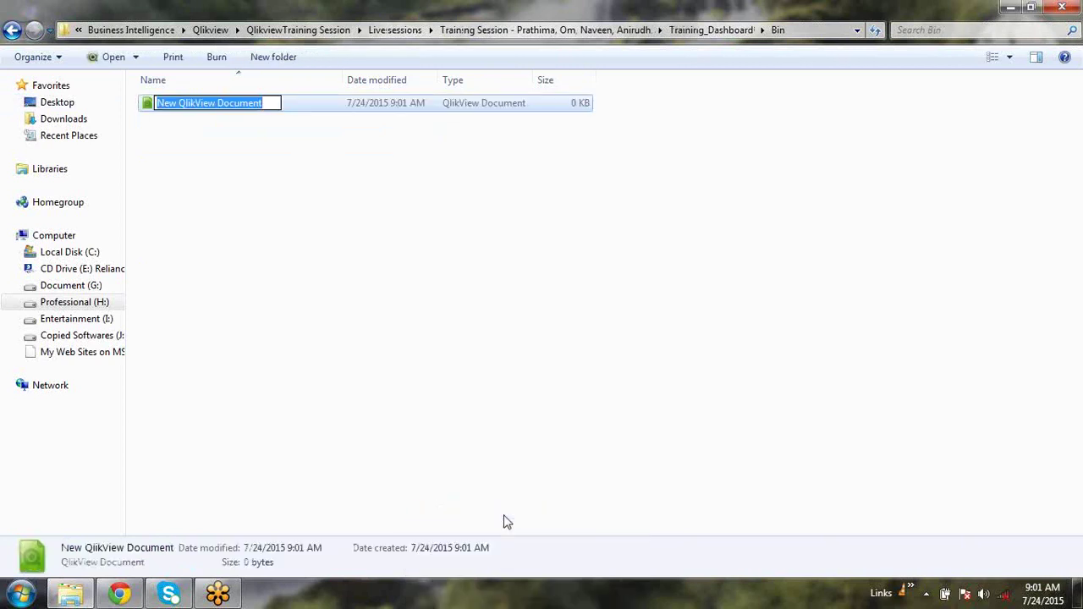
type("Da")
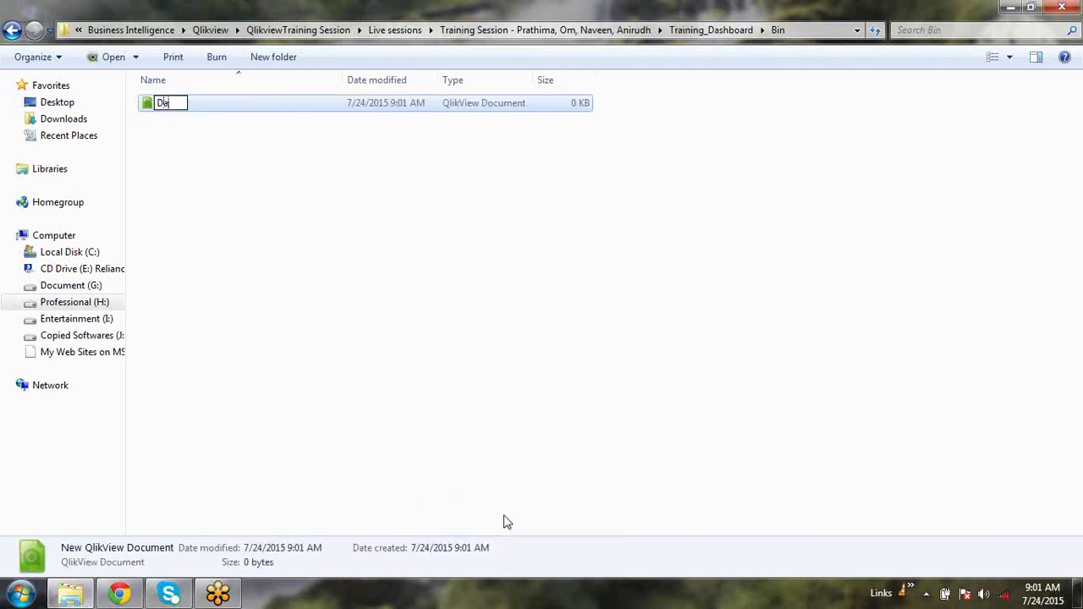
type("ta_Model")
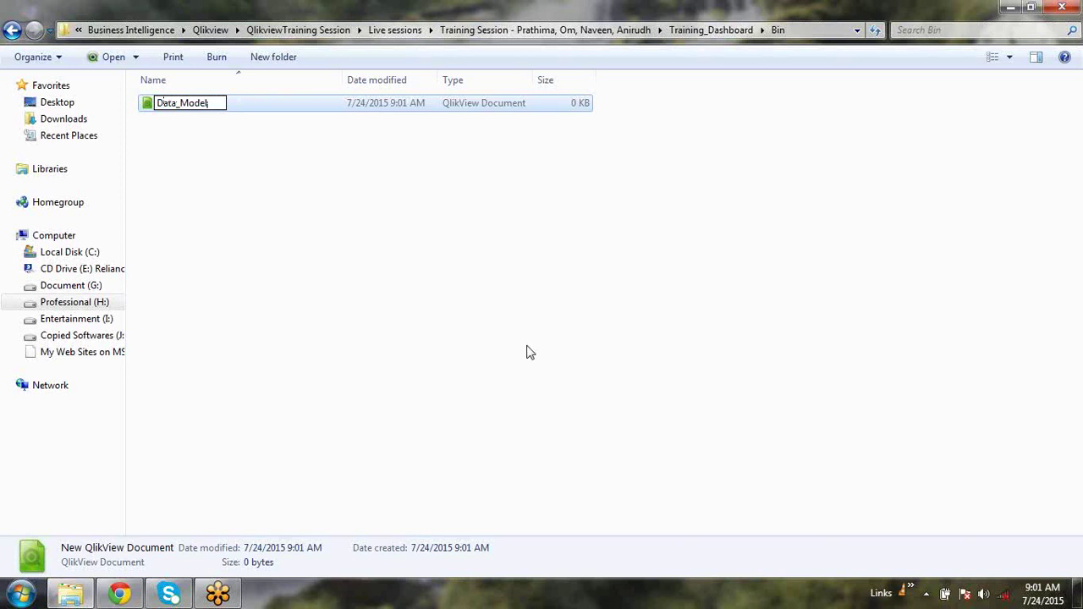
key("Return")
left_click(510, 368)
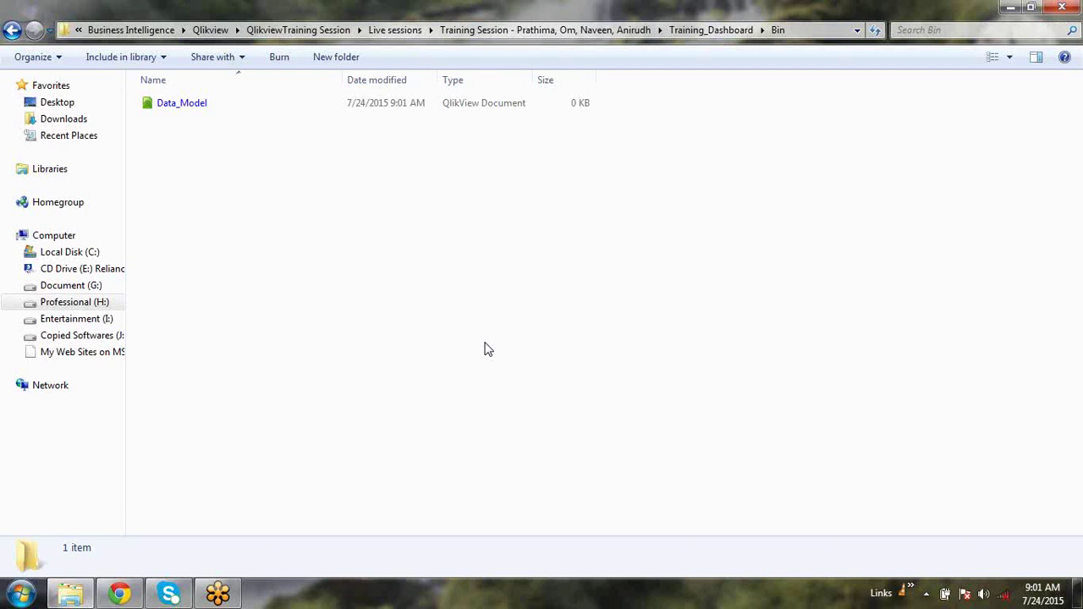
- Create a new QlikView document named Sales_Dashboard inside the Application folder of Training_Dashboard
key("BackSpace")
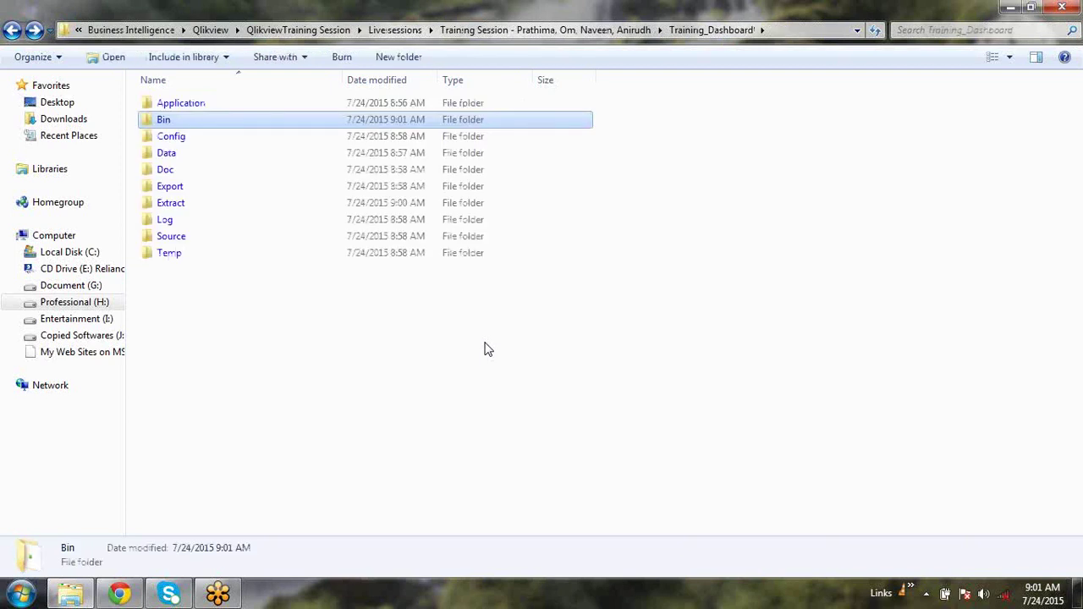
left_click(484, 347)
double_click(206, 105)
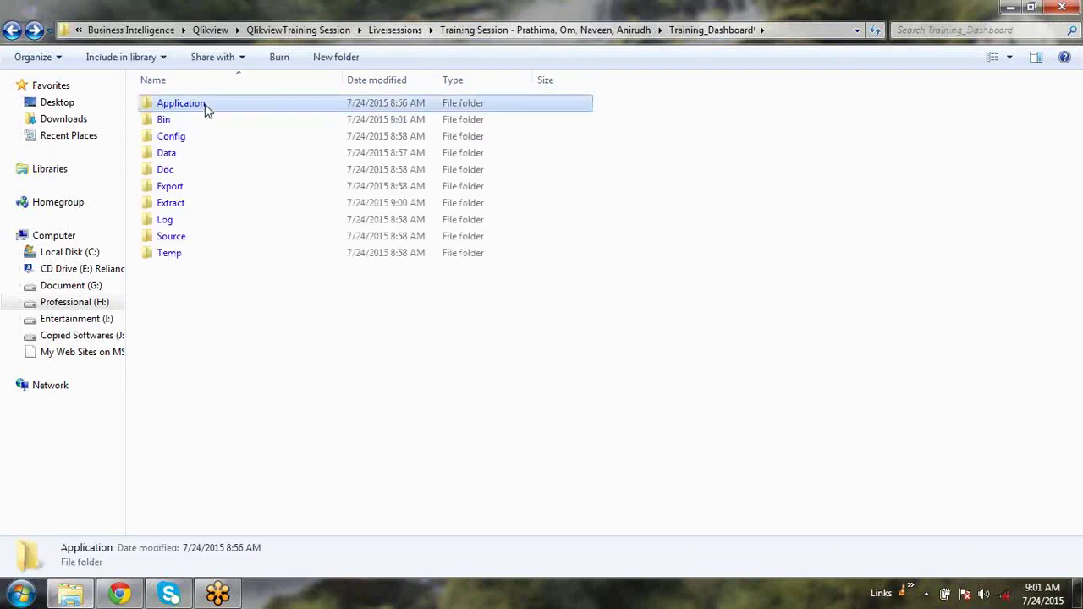
right_click(208, 216)
mouse_move(246, 408)
left_click(472, 512)
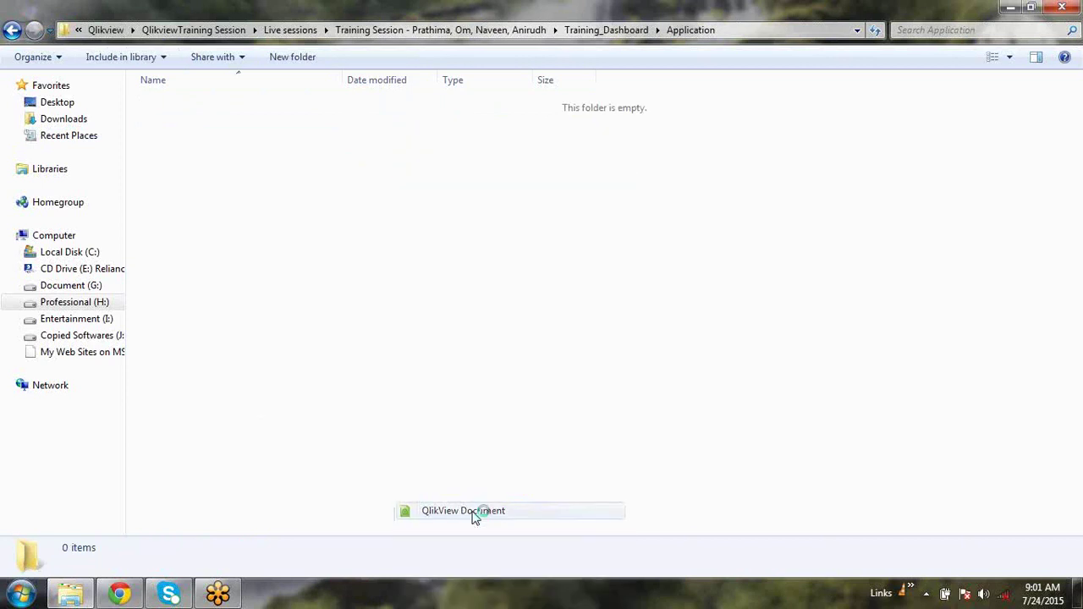
type("S")
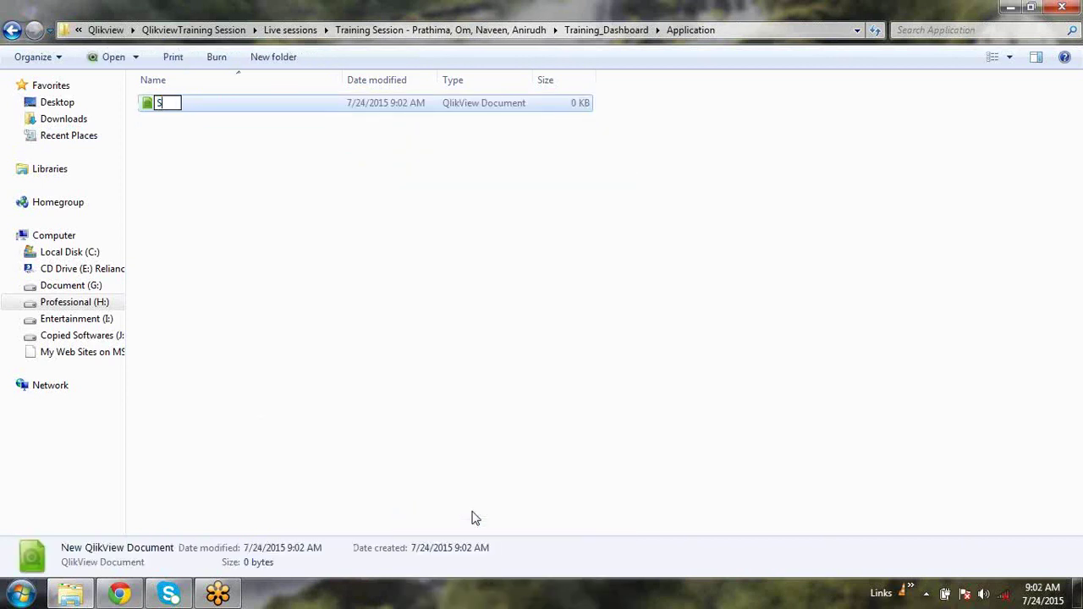
type("ales_Dashboard")
key("Return")
left_click(476, 386)
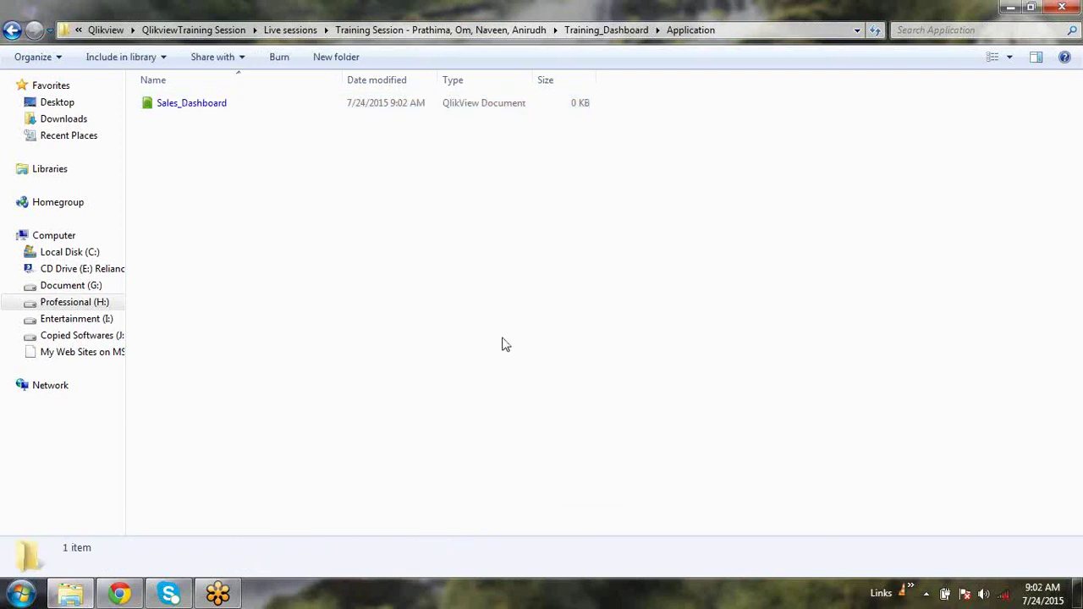
- Review the Sales_Dashboard document in Application and the Data_Model document in Bin, ending back in Training_Dashboard
left_click(261, 109)
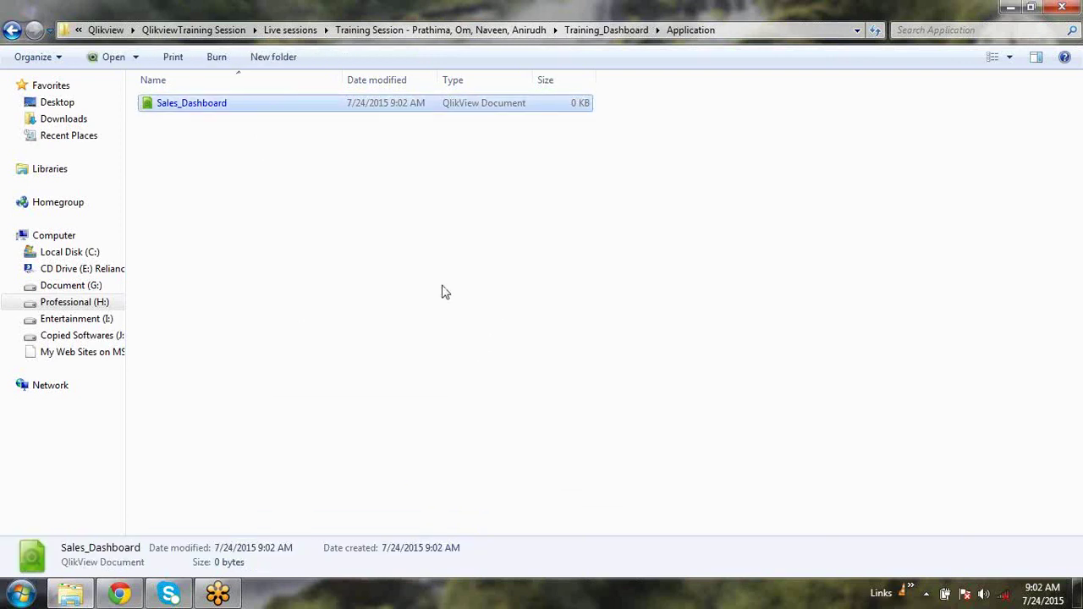
left_click(340, 193)
left_click(242, 113)
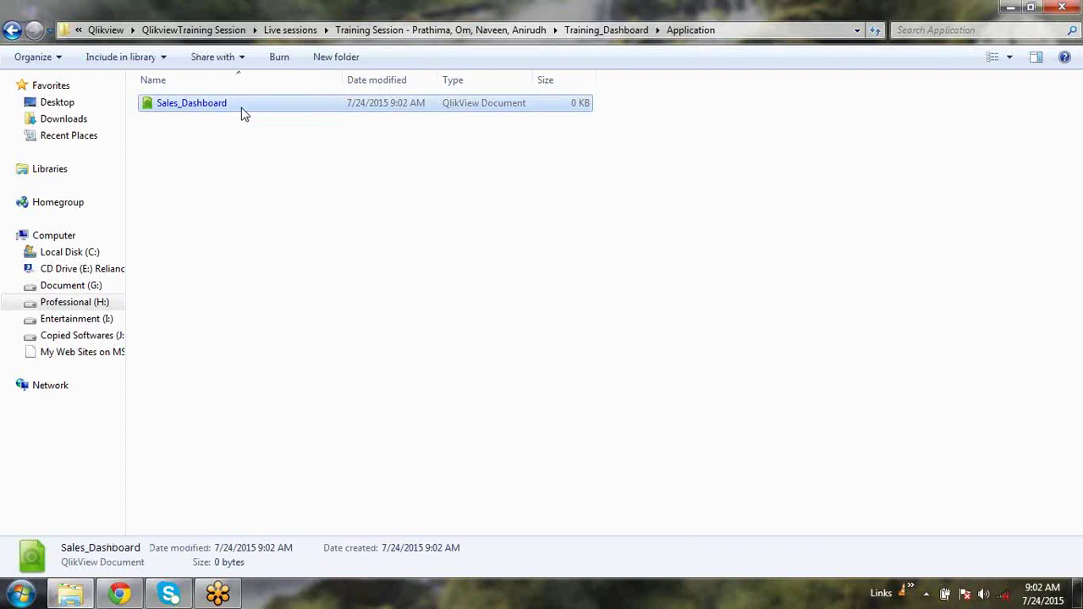
left_click(396, 306)
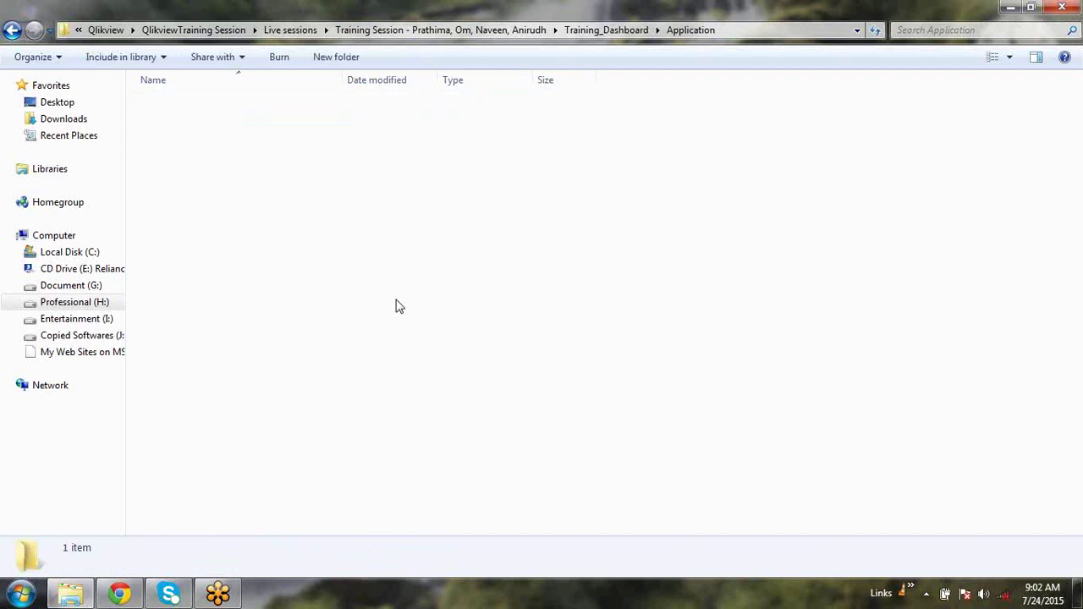
key("BackSpace")
left_click(415, 426)
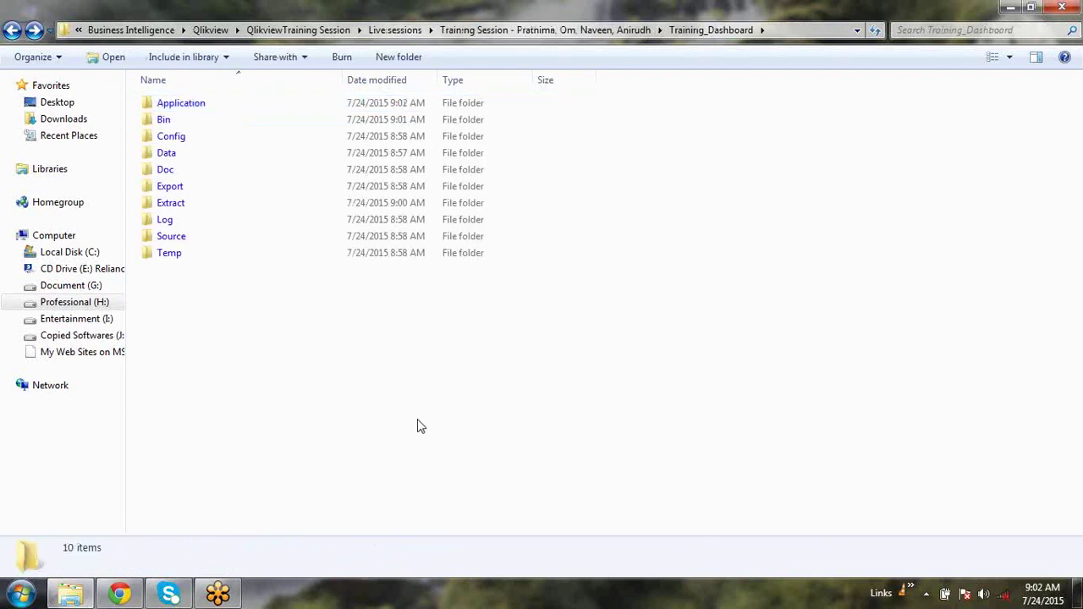
double_click(200, 120)
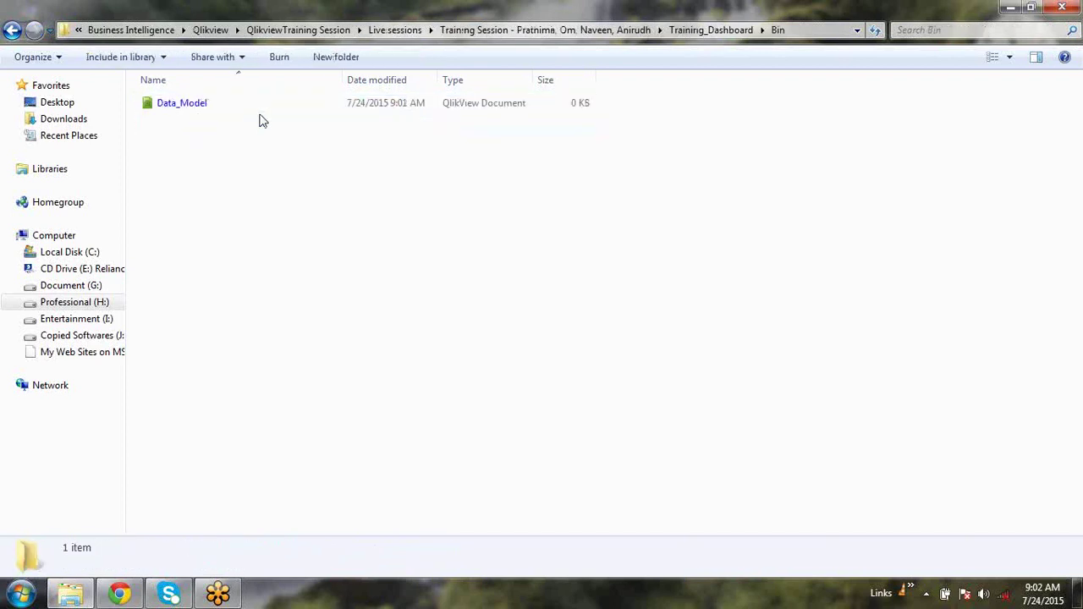
left_click(208, 110)
key("BackSpace")
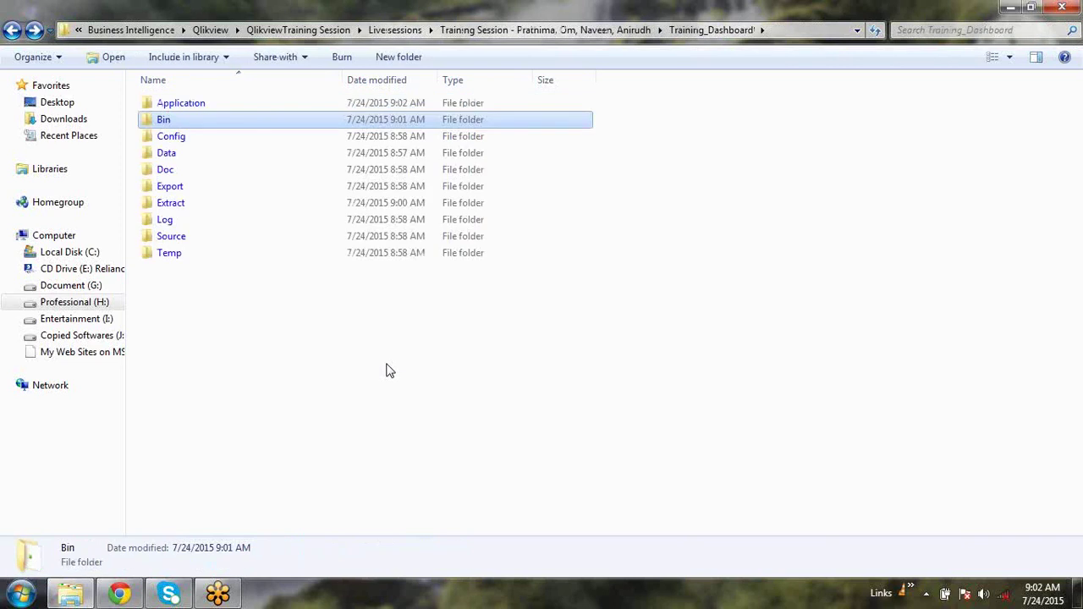
- Reopen the Application folder to view its Sales_Dashboard document, and go back up to Training_Dashboard
key("Down")
key("Down")
key("Down")
key("Down")
key("Down")
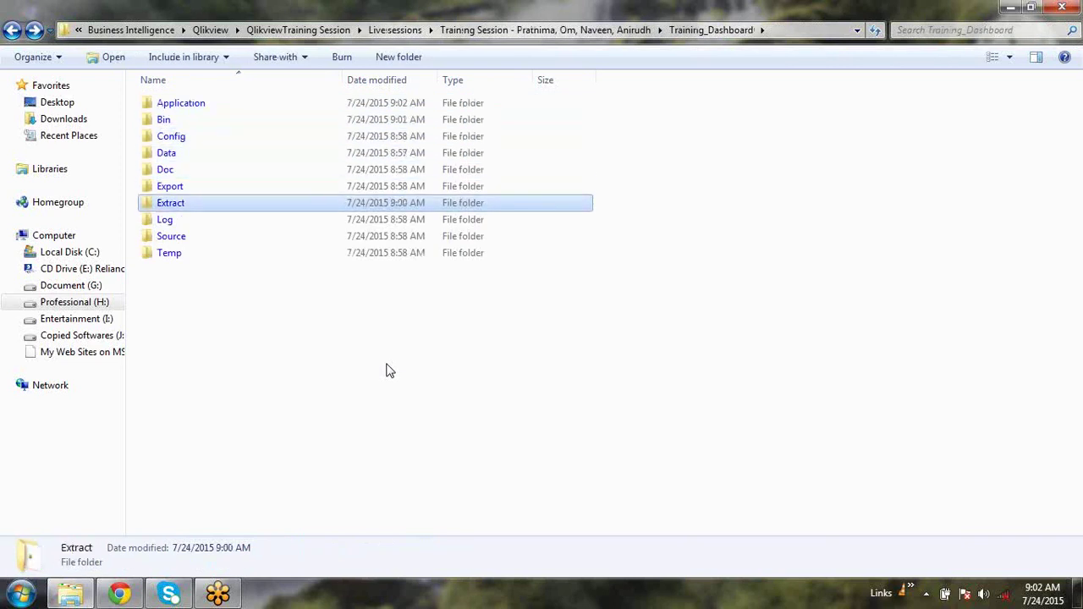
key("Up")
key("Up")
key("Up")
key("Up")
key("Up")
key("Up")
key("Return")
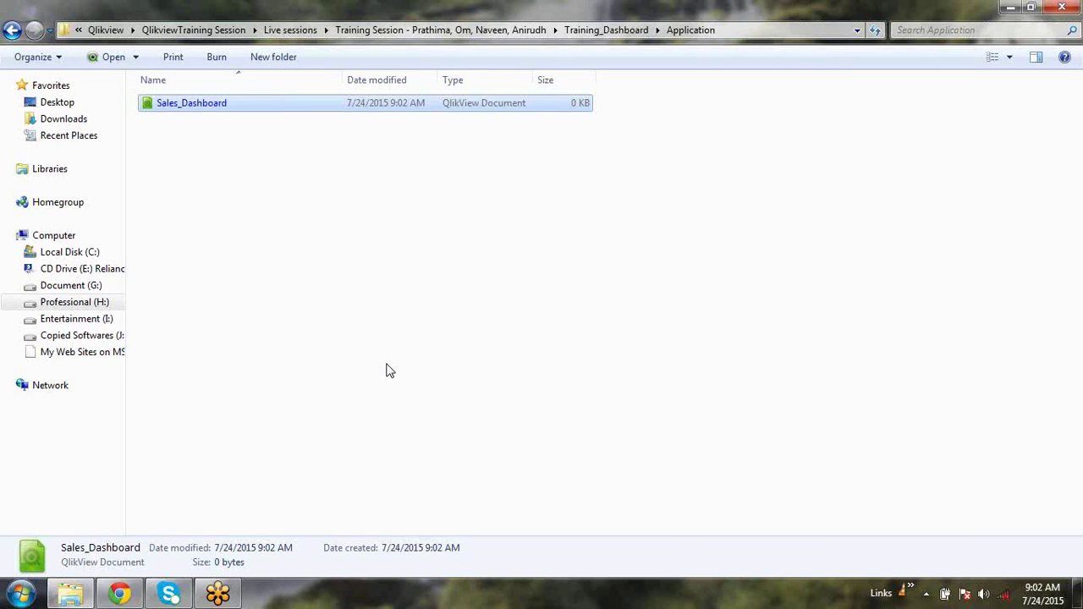
key("BackSpace")
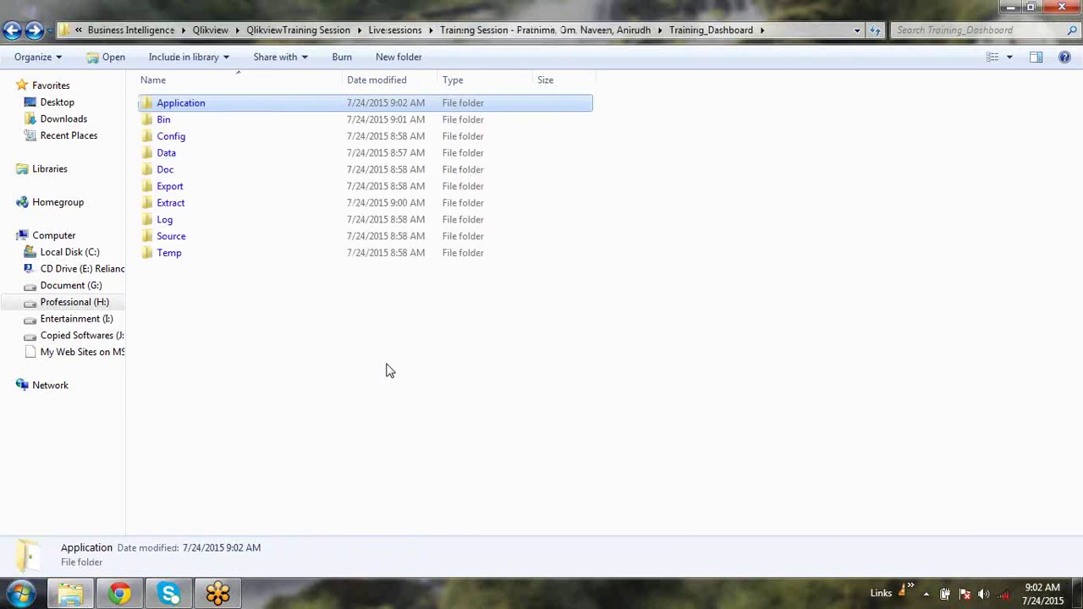
key("Down")
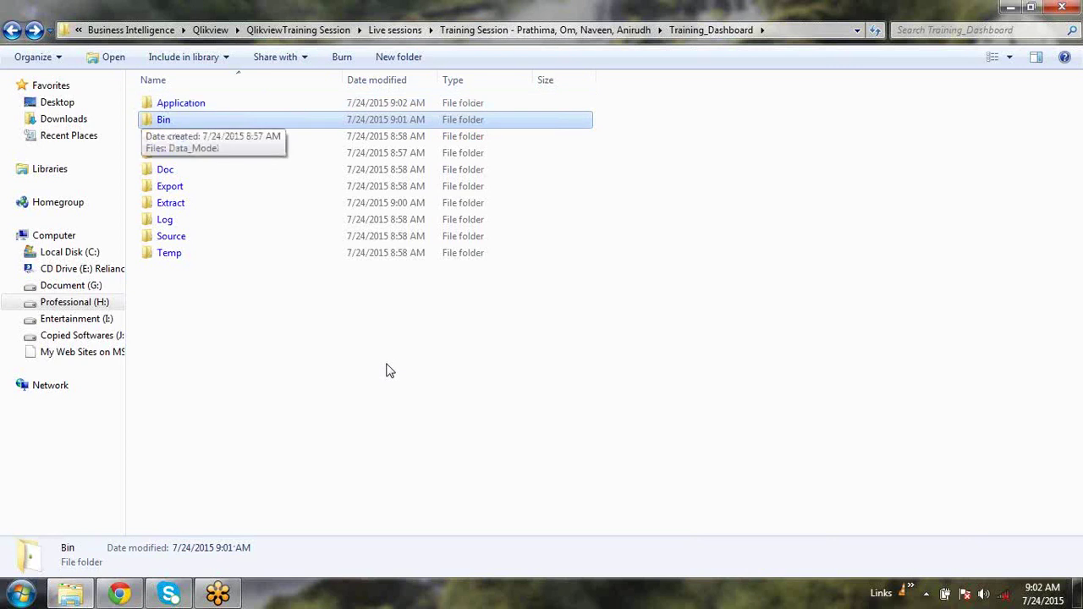
left_click_drag(553, 375, 90, 119)
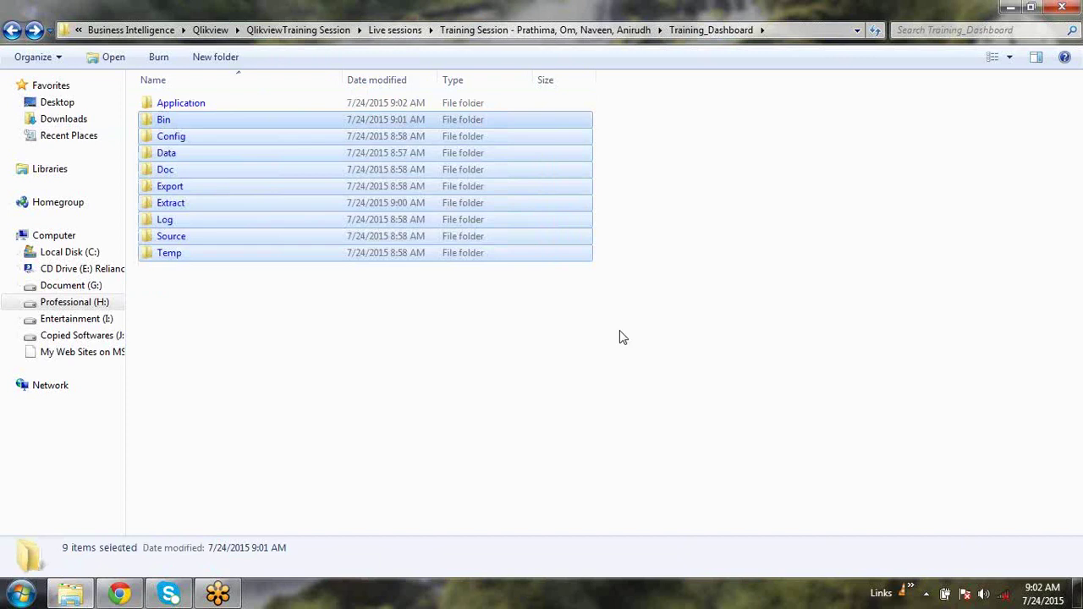
left_click(624, 367)
left_click(223, 102)
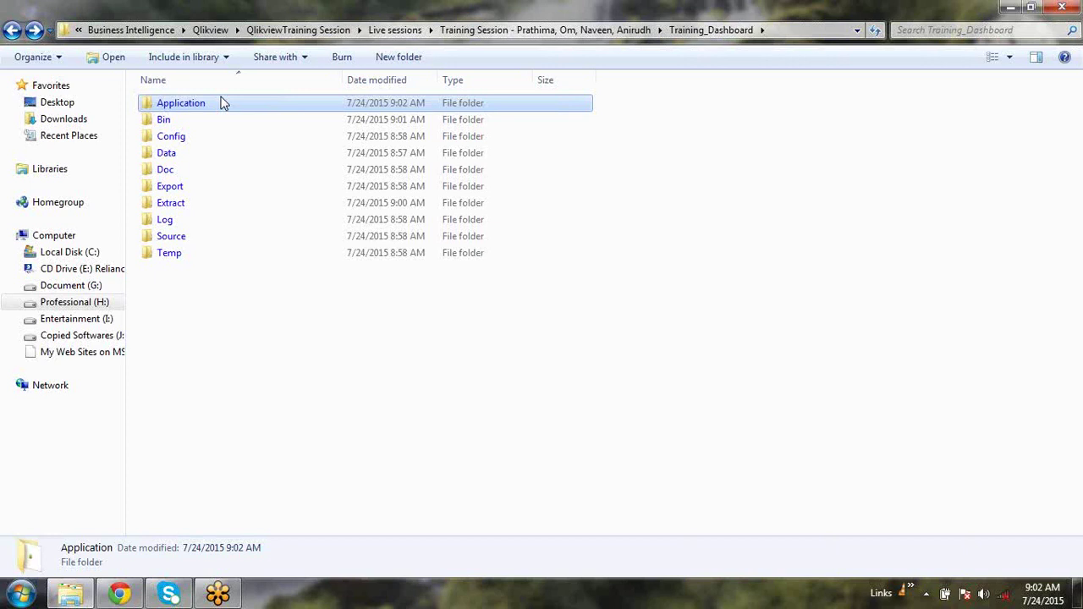
left_click(515, 471)
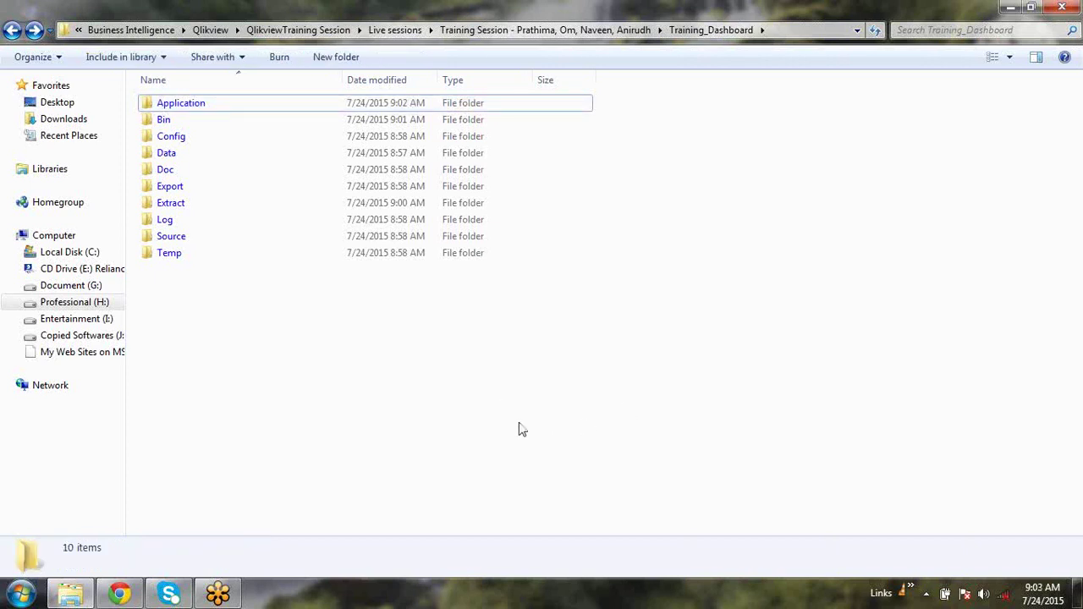
left_click(207, 210)
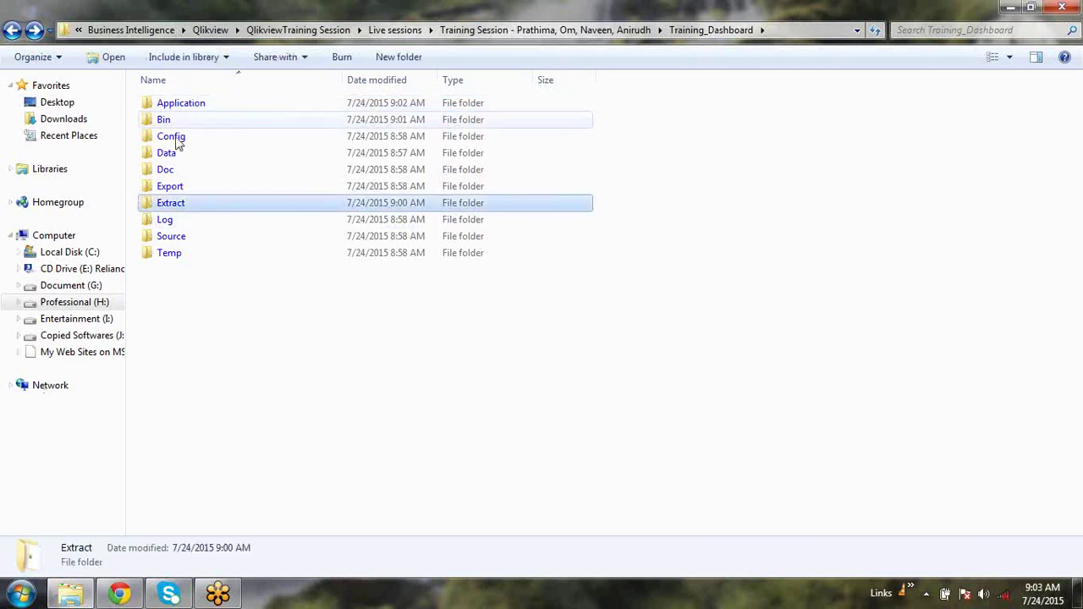
- Go over the Data, Bin and Application folders and view the Data_Model document in Bin, ending back in Training_Dashboard
left_click(194, 169)
left_click(200, 158)
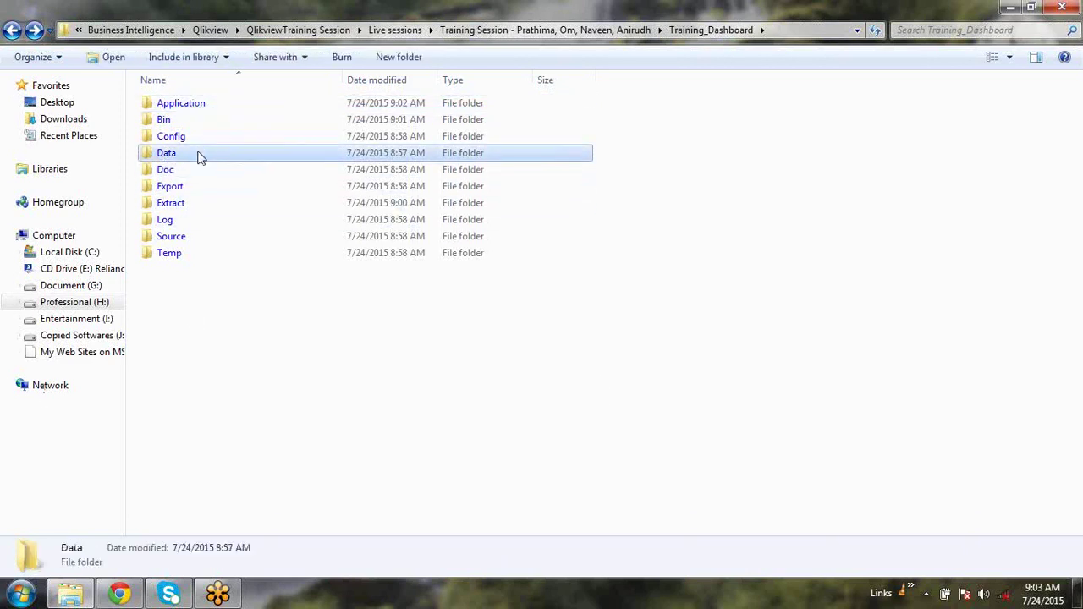
left_click(193, 122)
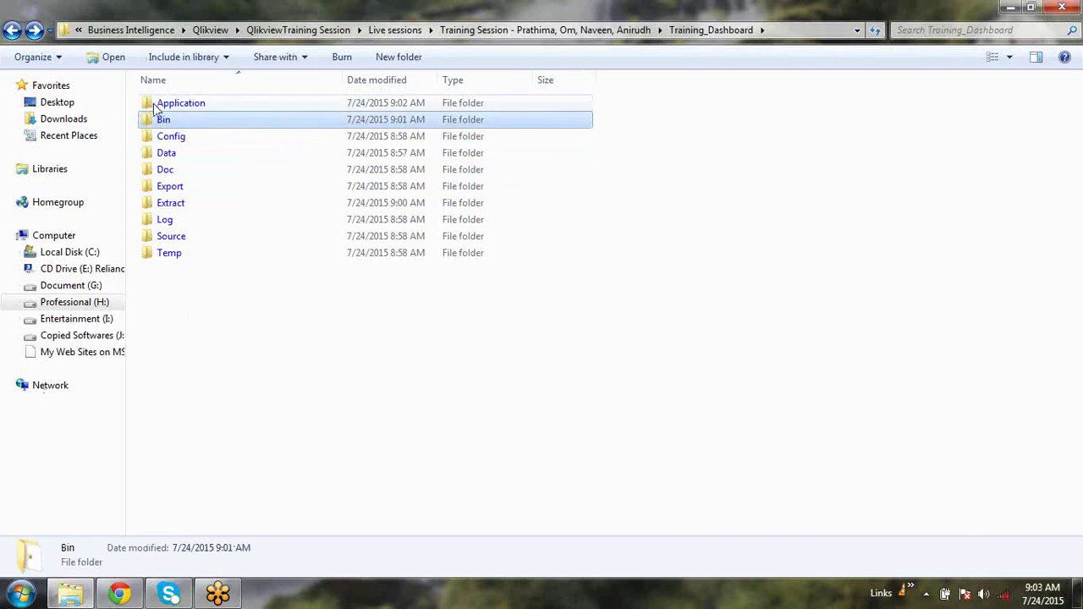
left_click(193, 107)
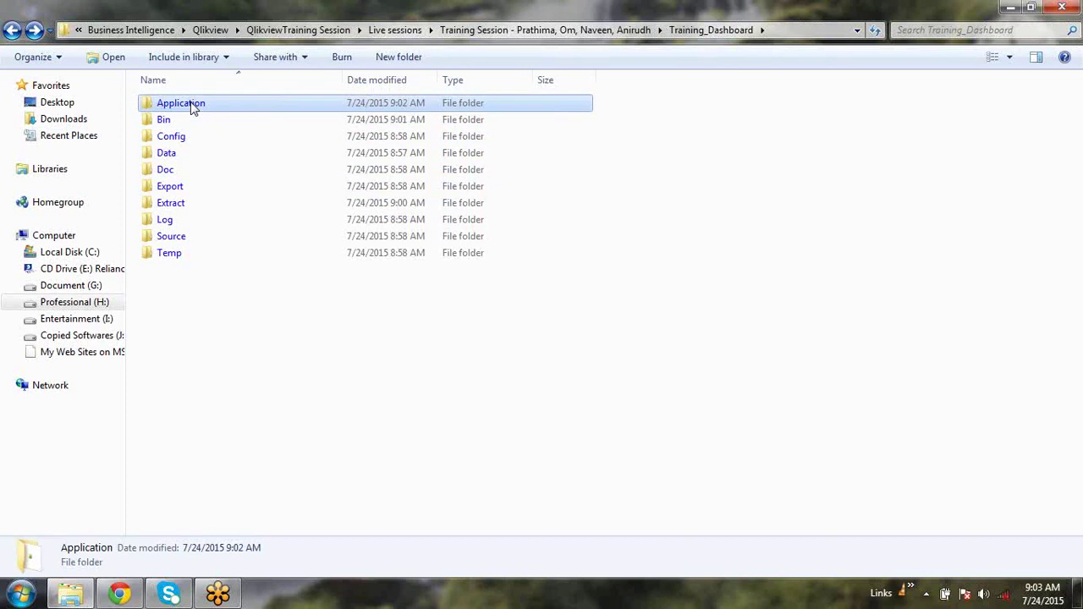
left_click(179, 156)
double_click(177, 124)
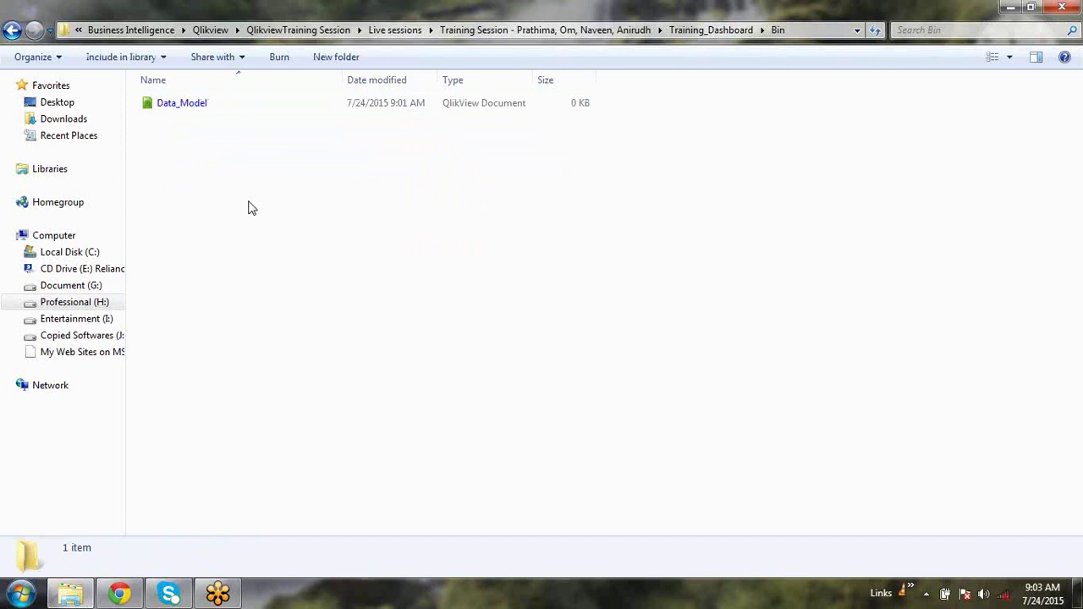
key("BackSpace")
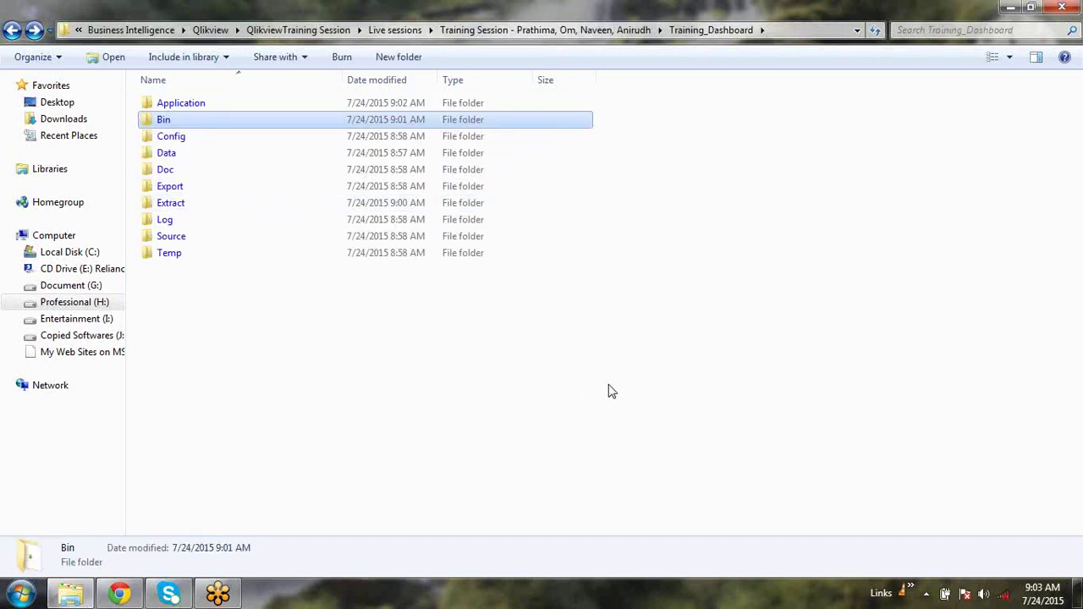
double_click(163, 123)
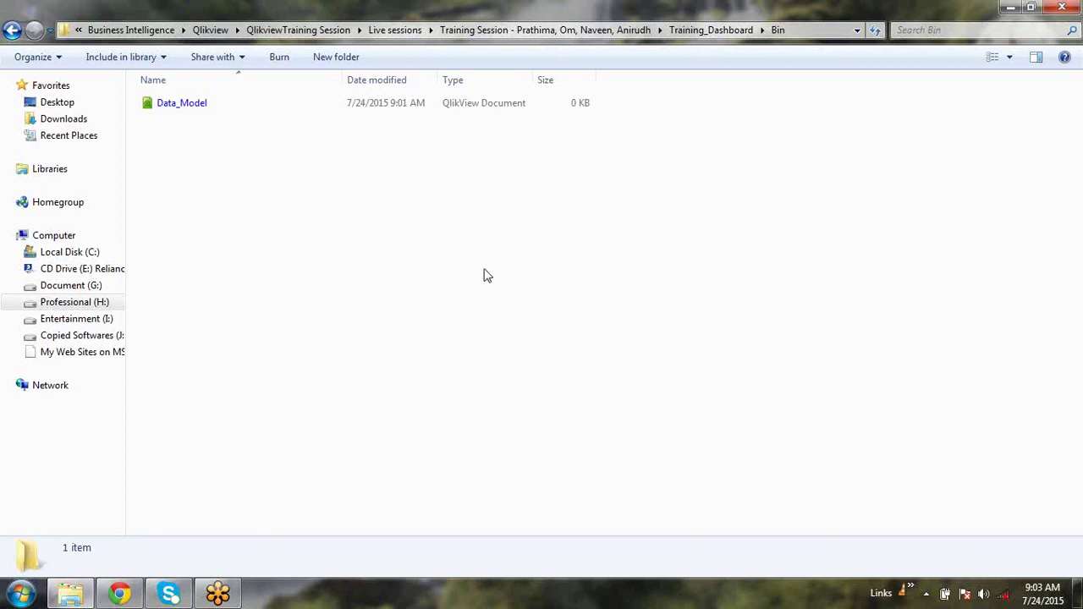
key("BackSpace")
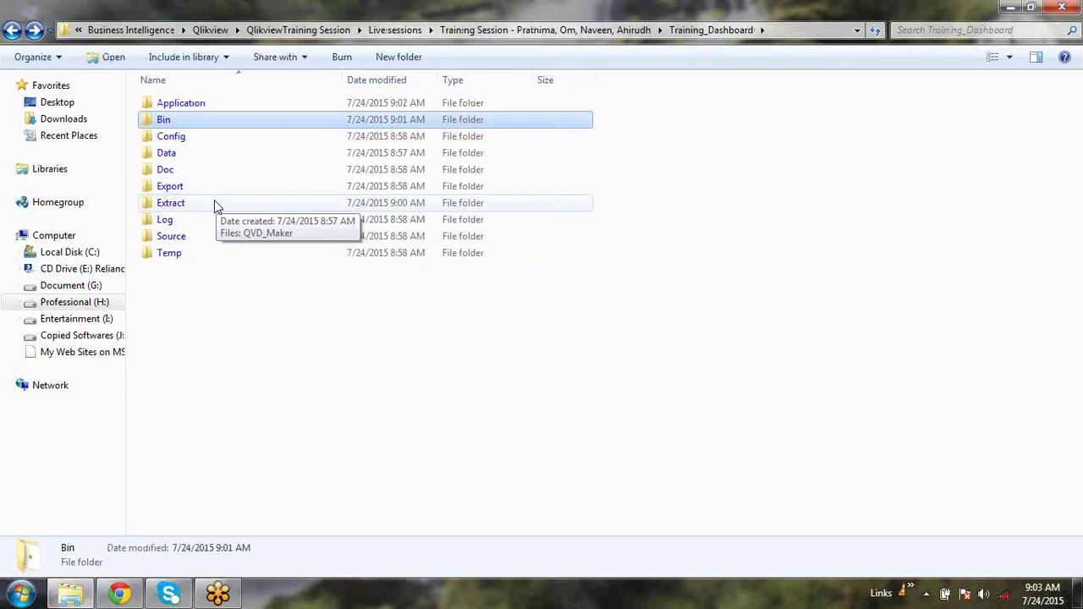
- Open the QVD_Maker document from the Extract folder in QlikView and maximize its window
left_click(187, 208)
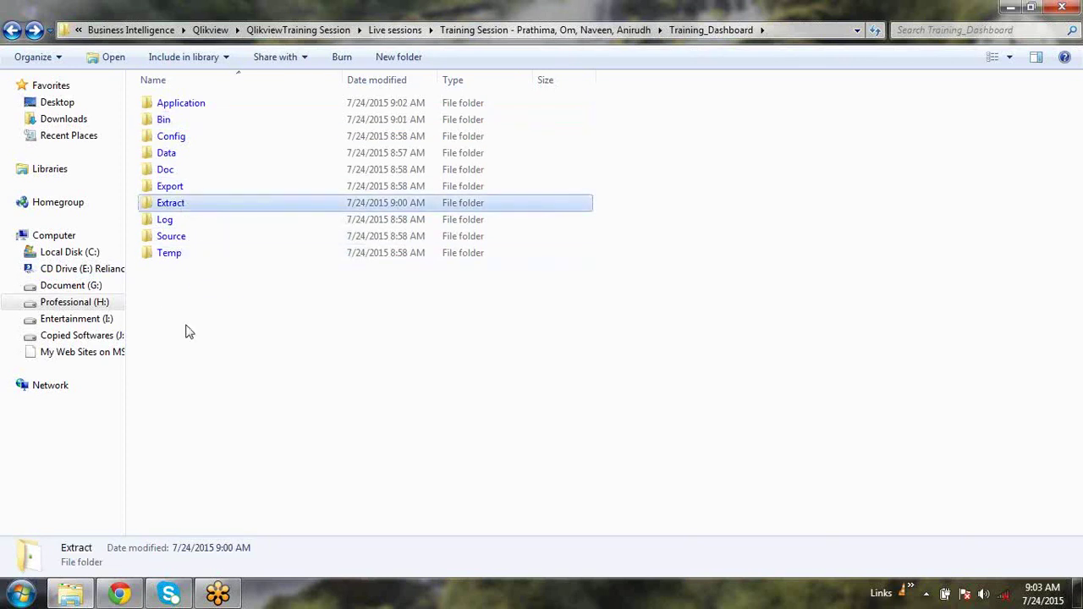
left_click(191, 212)
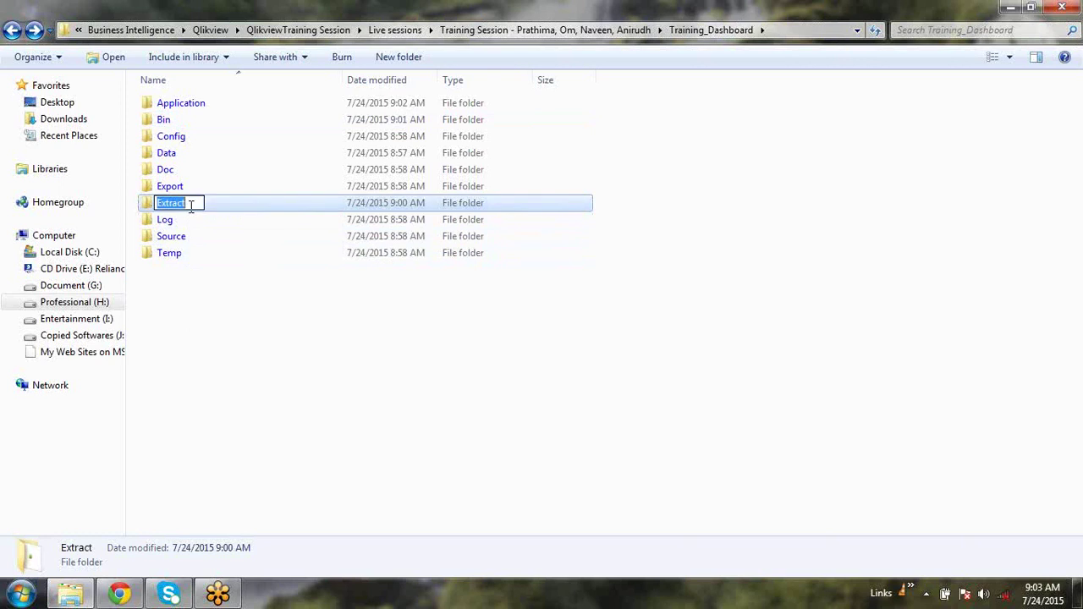
key("Escape")
key("Up")
double_click(263, 204)
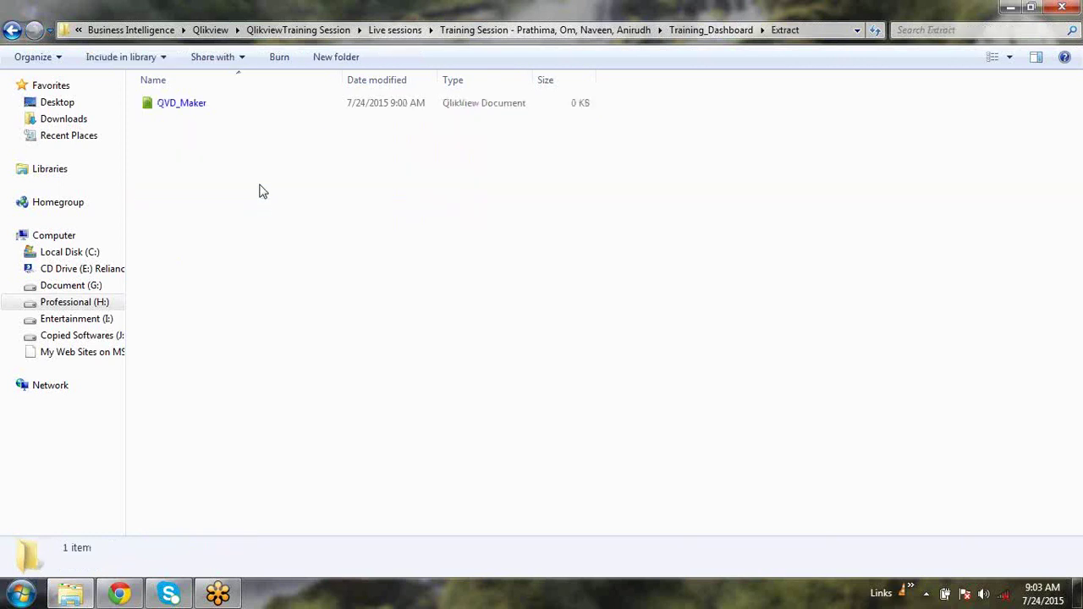
double_click(243, 102)
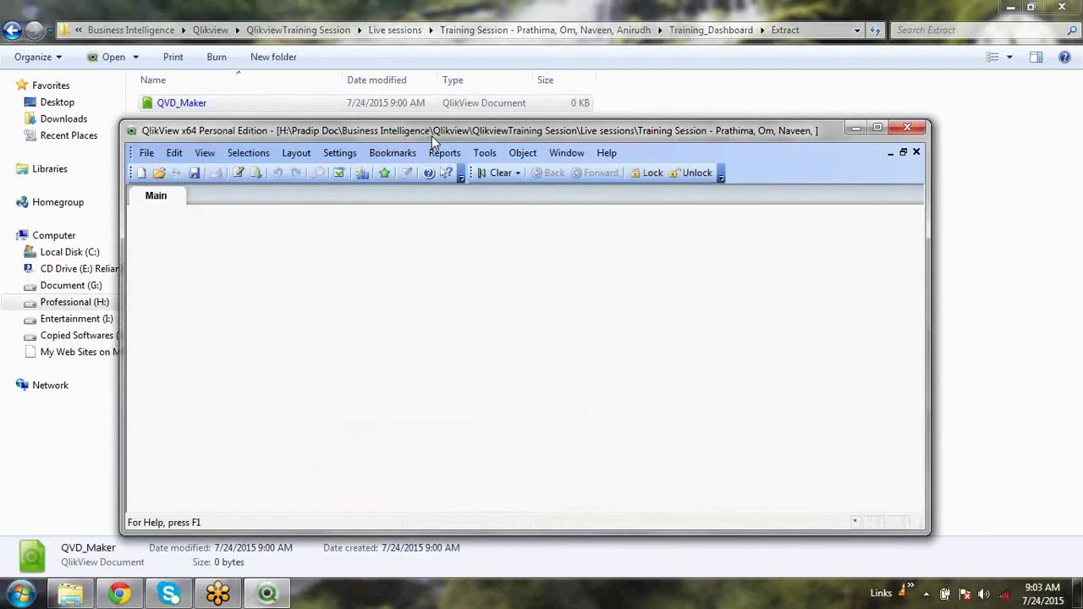
double_click(431, 135)
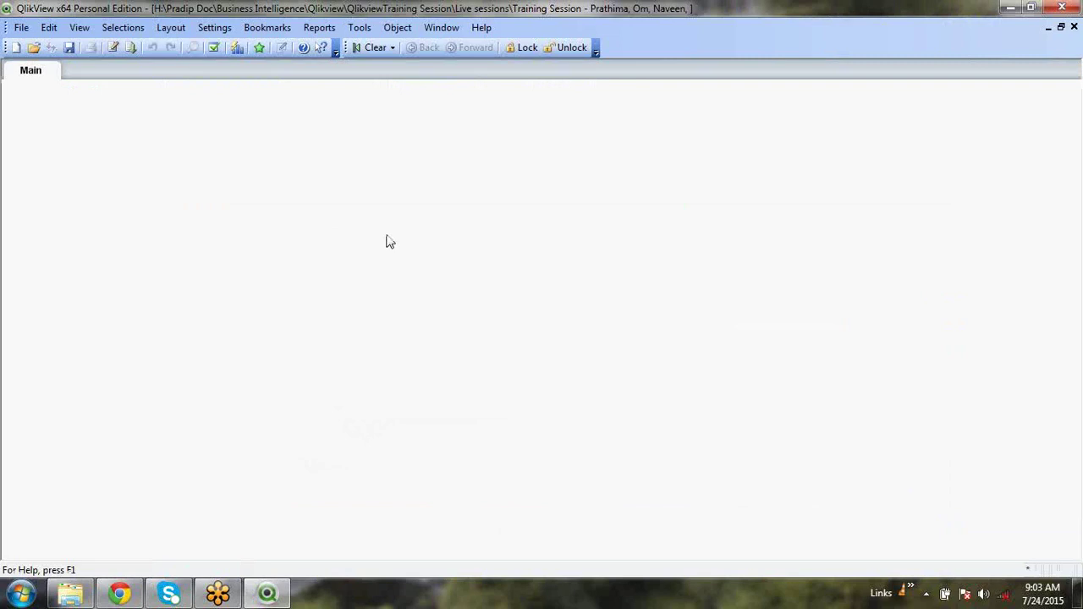
- Look at the load script of QVD_Maker in the script editor and close the editor
left_click(112, 50)
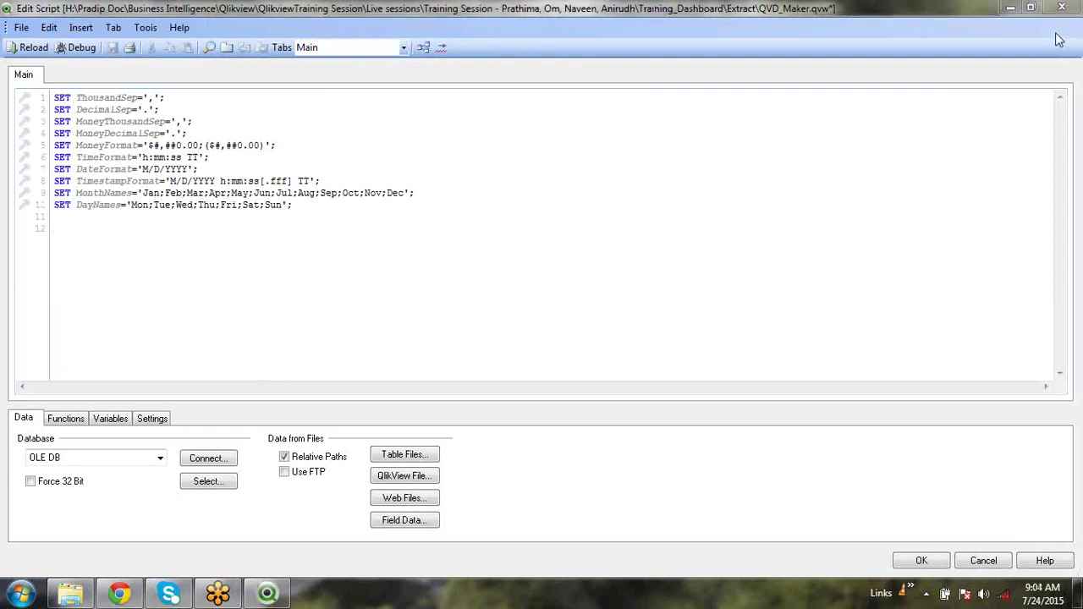
left_click(643, 269)
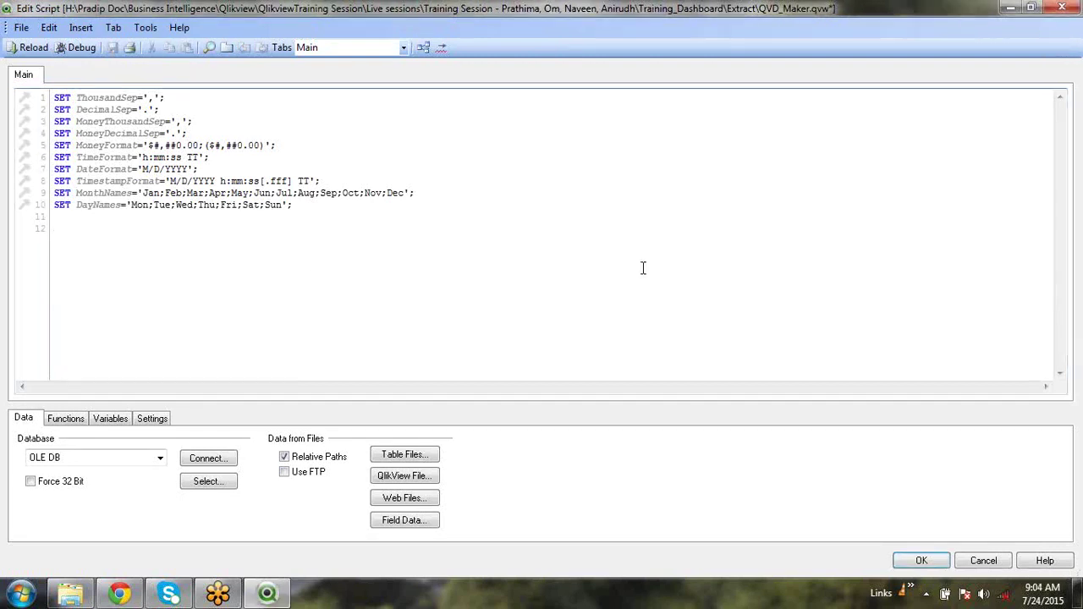
left_click(1061, 8)
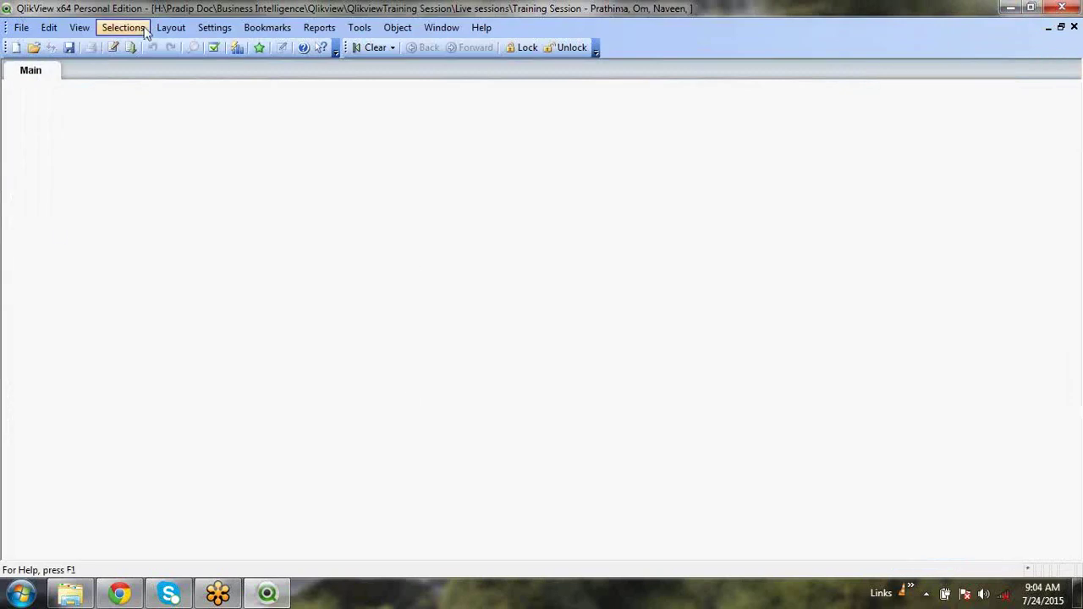
- Reload the QVD_Maker script, replacing the existing QVD_Maker file in Extract, and close QlikView with the changes saved
left_click(130, 49)
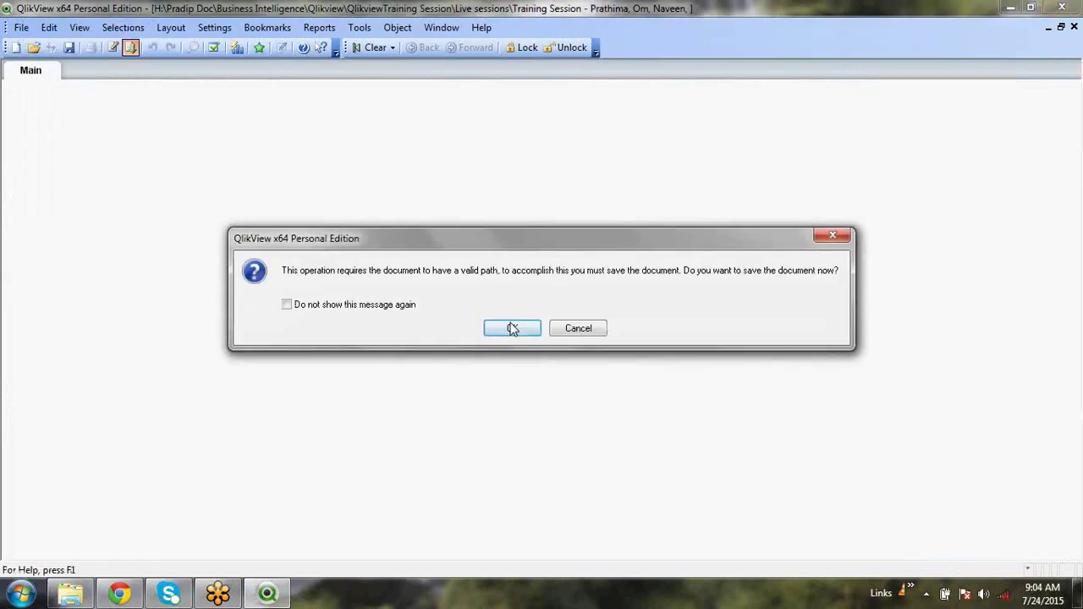
left_click(512, 328)
left_click(686, 442)
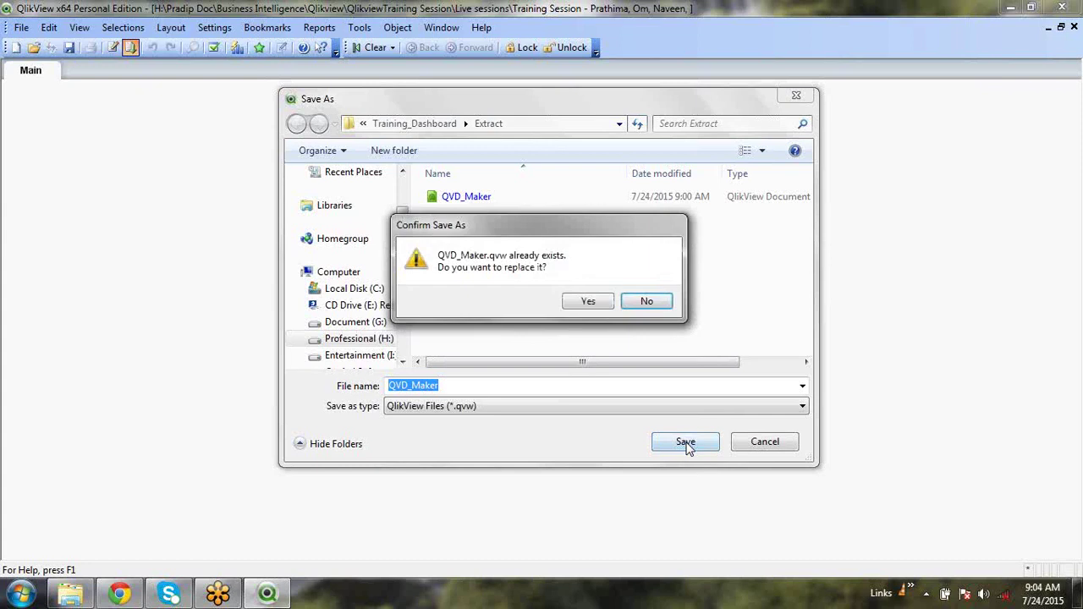
left_click(601, 306)
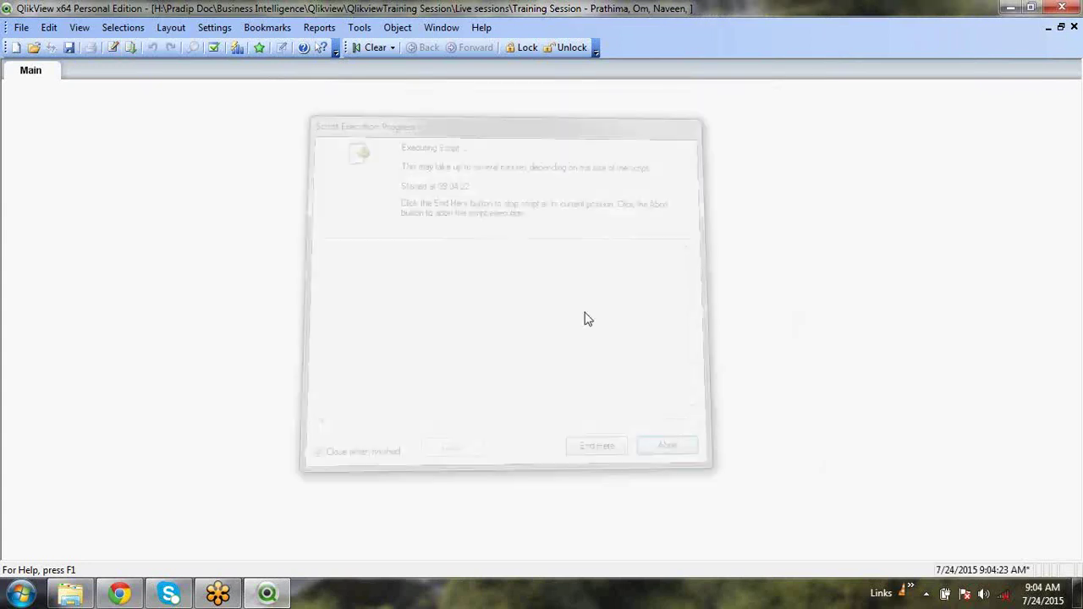
left_click(1067, 8)
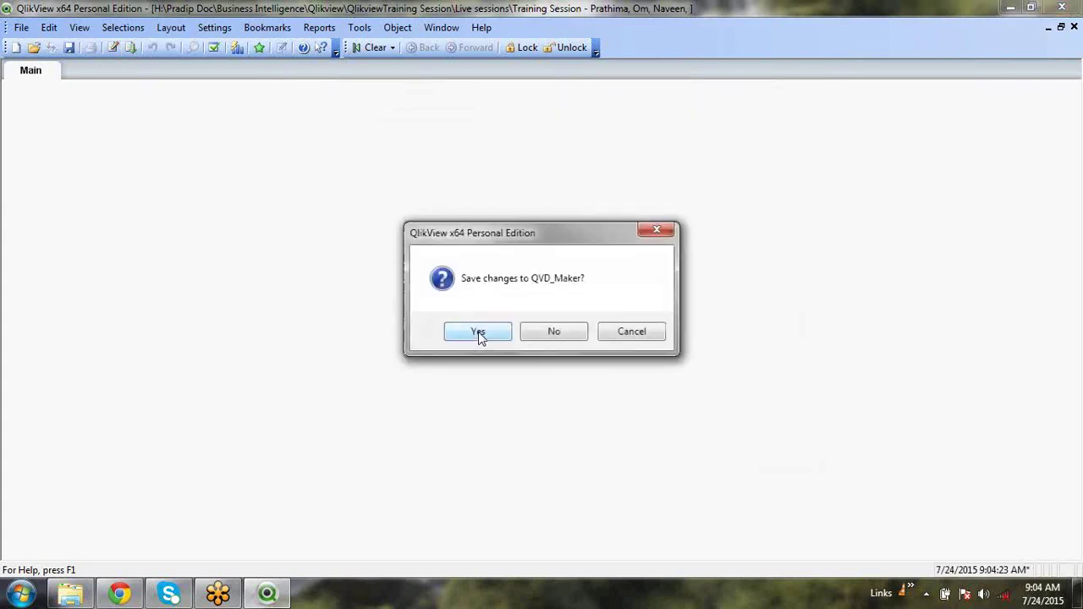
left_click(478, 332)
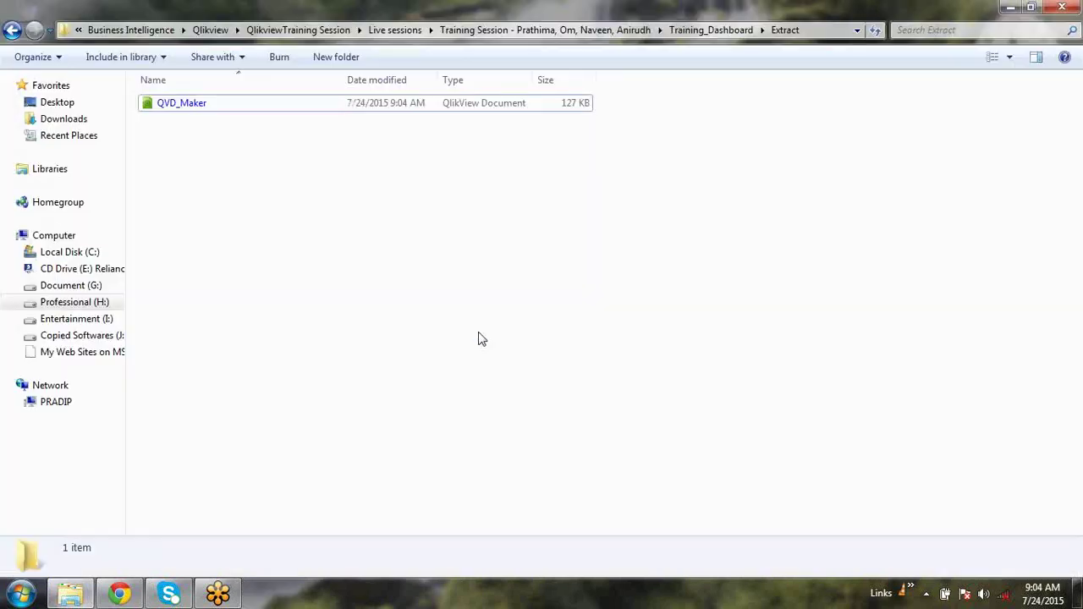
- Check the contents of the Data folder and the Data_Model document in Bin, ending back in Training_Dashboard
left_click(690, 29)
double_click(203, 161)
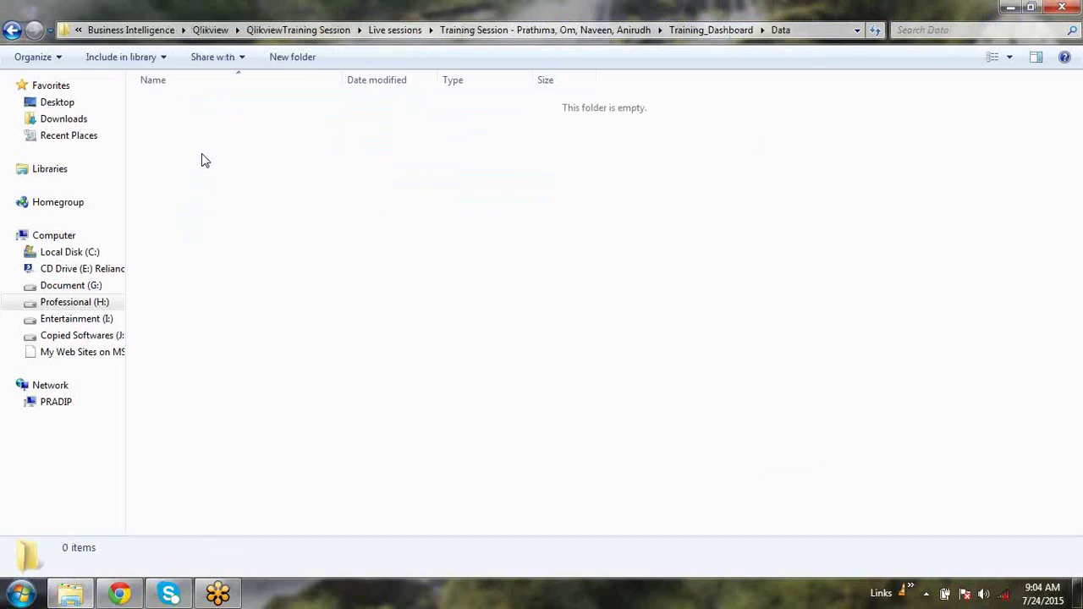
key("BackSpace")
left_click(645, 330)
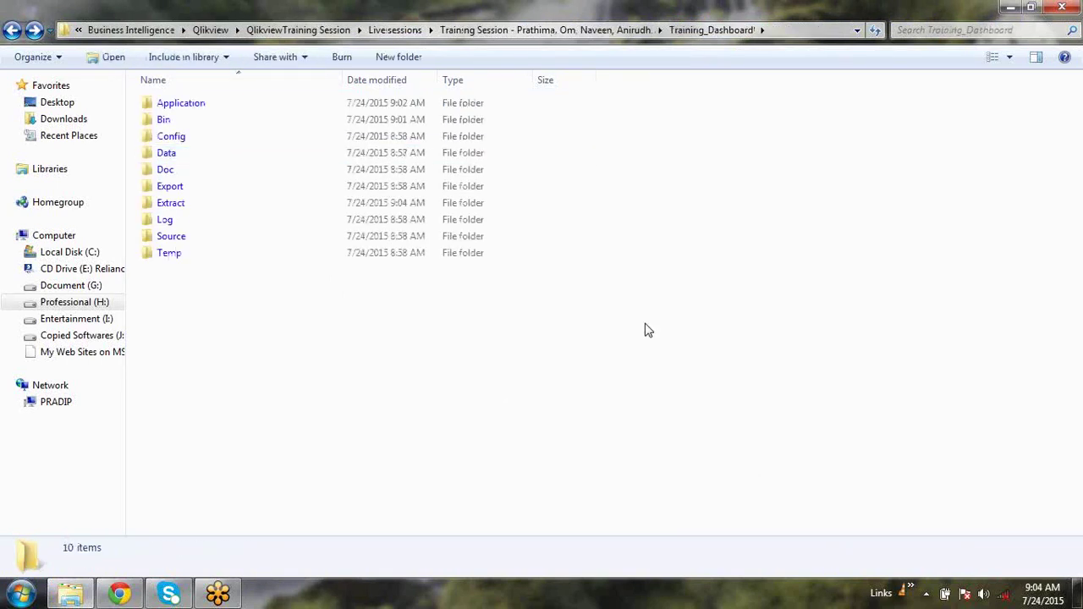
double_click(202, 126)
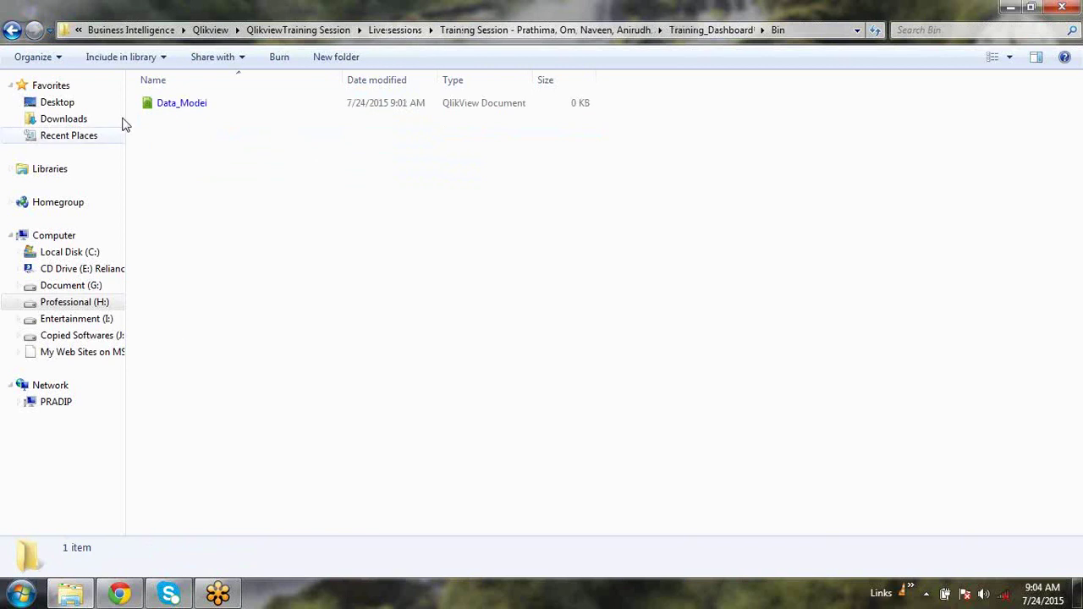
left_click(194, 109)
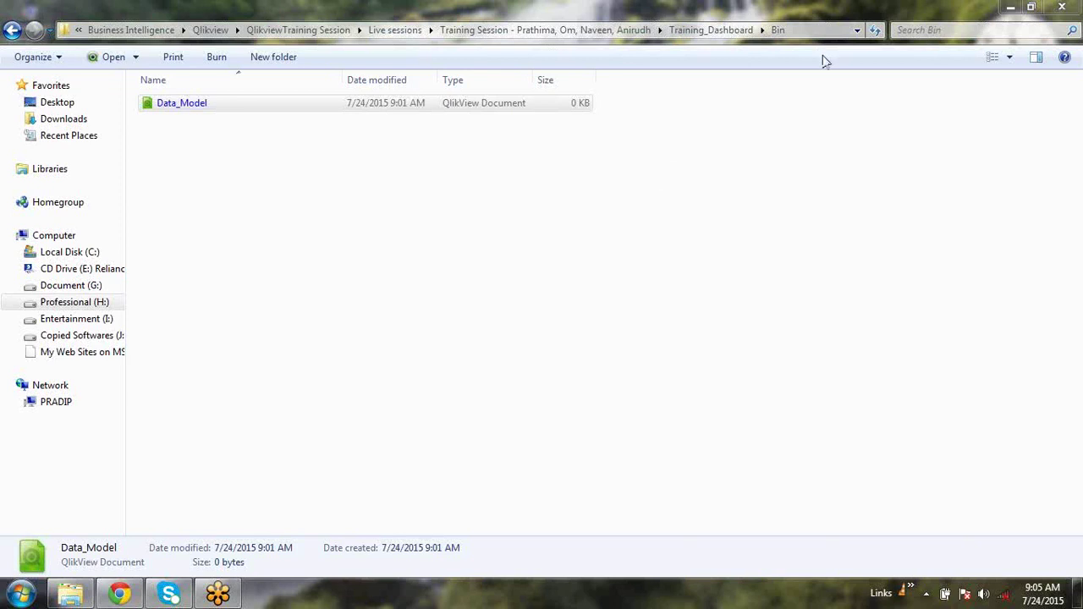
left_click(702, 297)
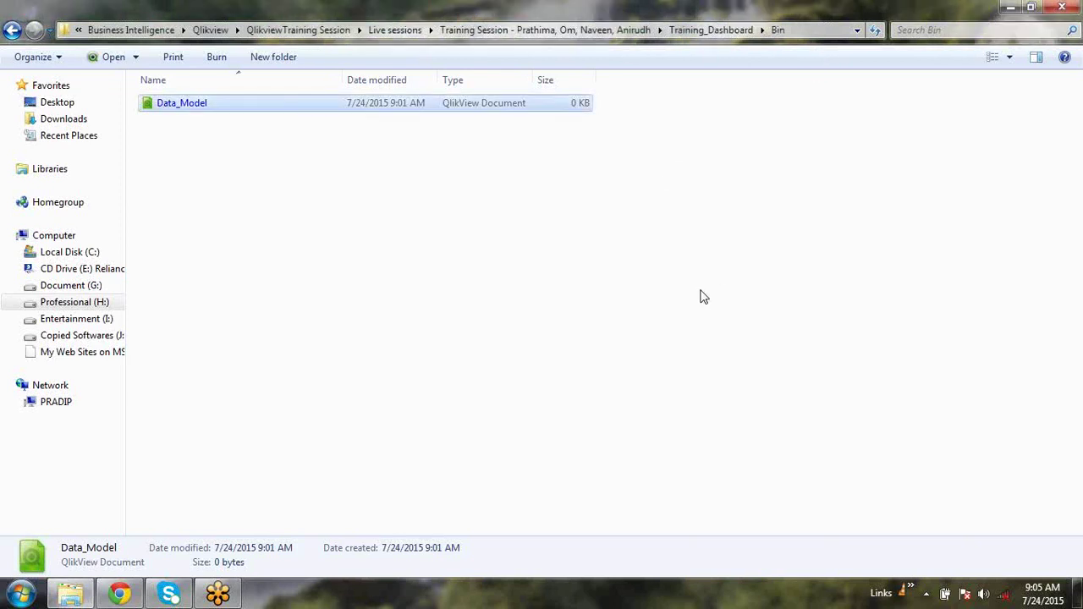
left_click(711, 29)
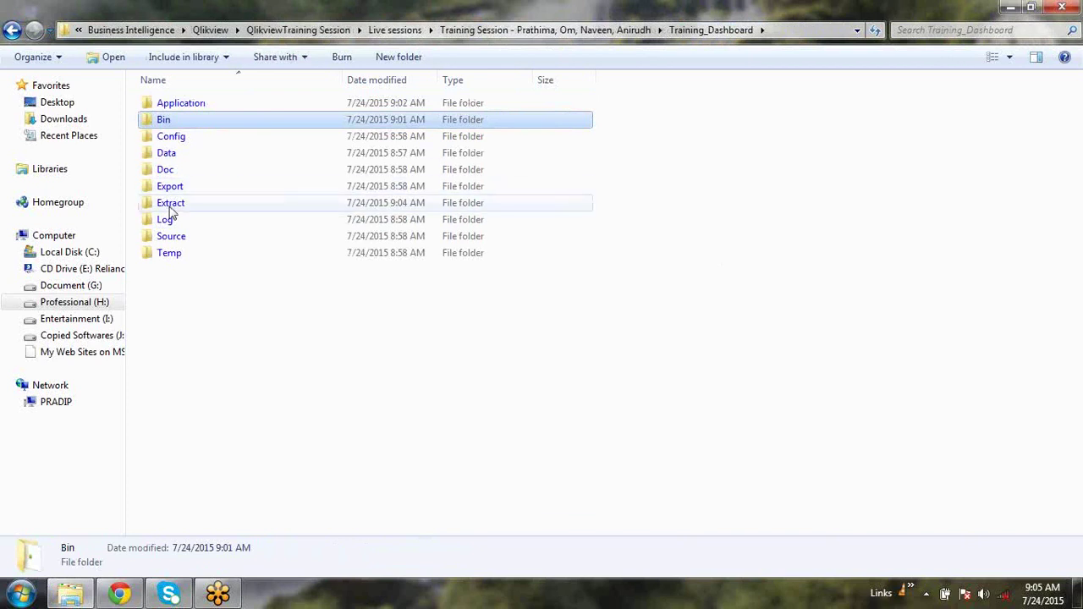
- Walk through the Extract, Data, Bin and Application folders in that order within Training_Dashboard
left_click(175, 206)
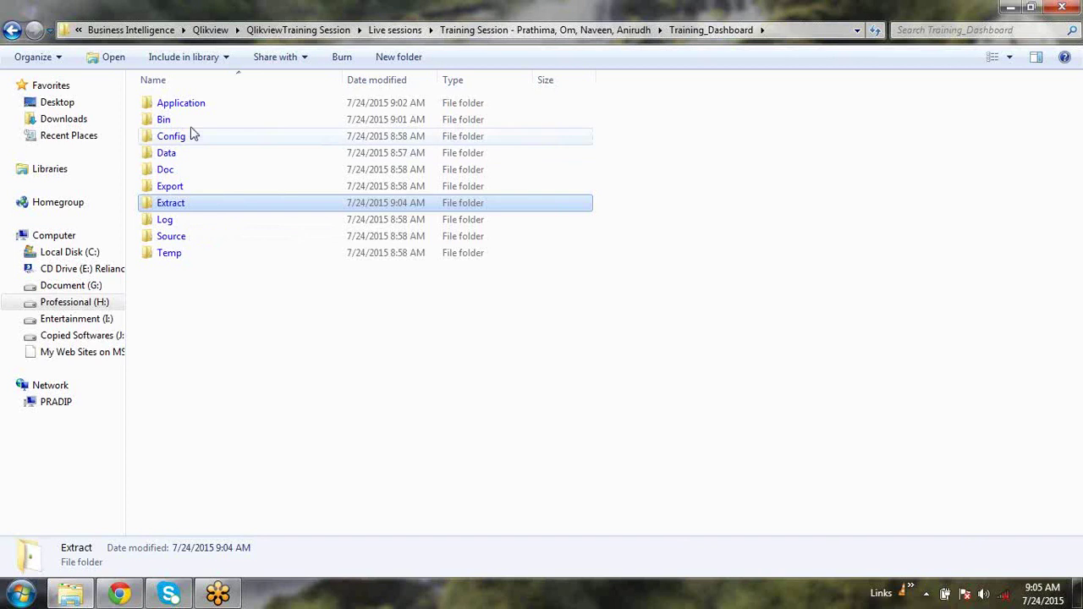
left_click(176, 154)
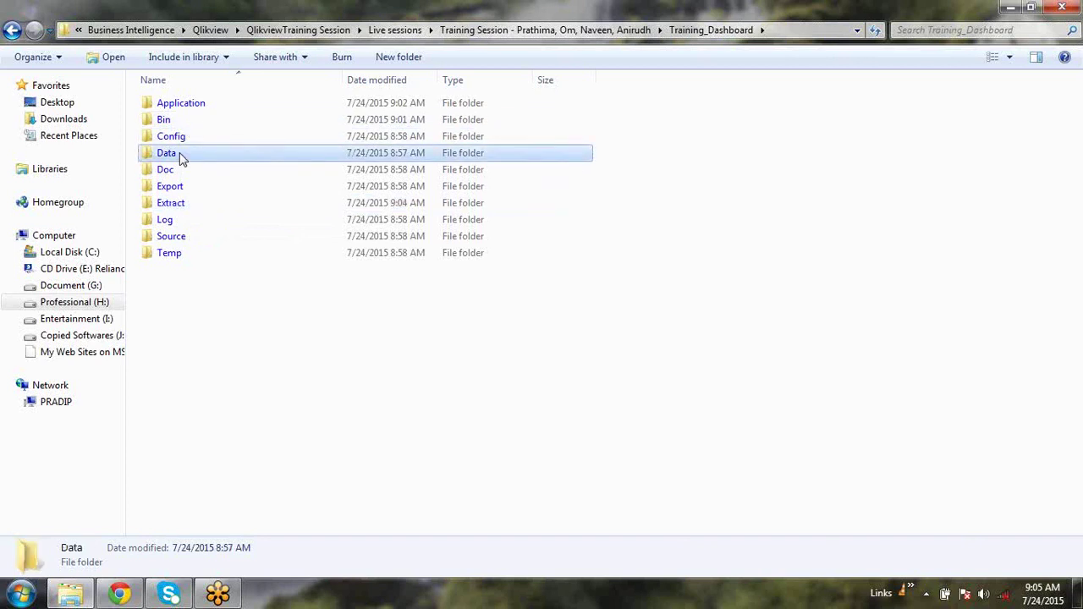
left_click(170, 121)
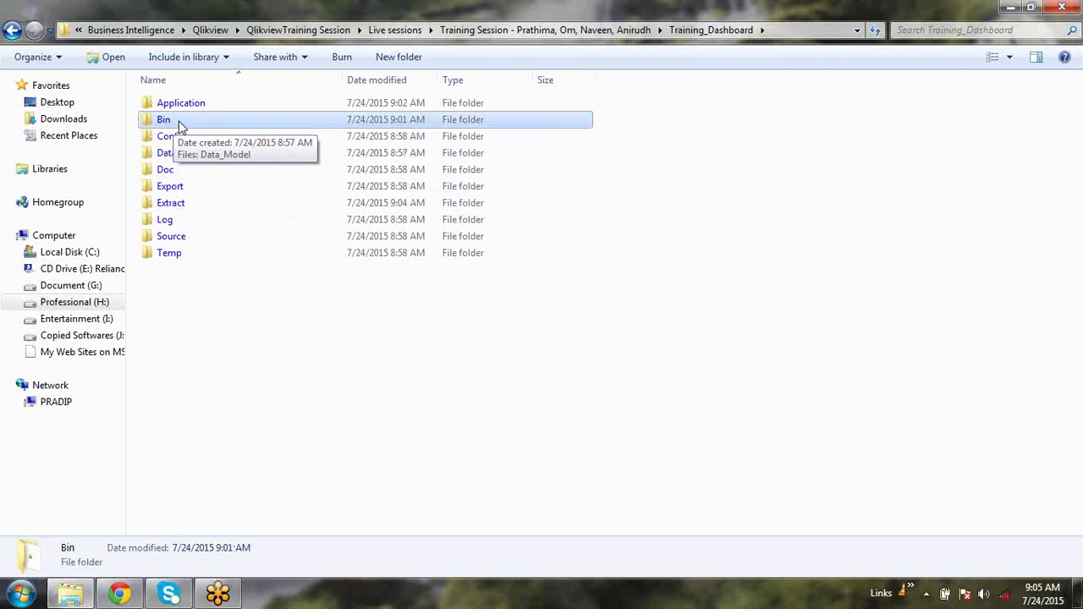
left_click(180, 103)
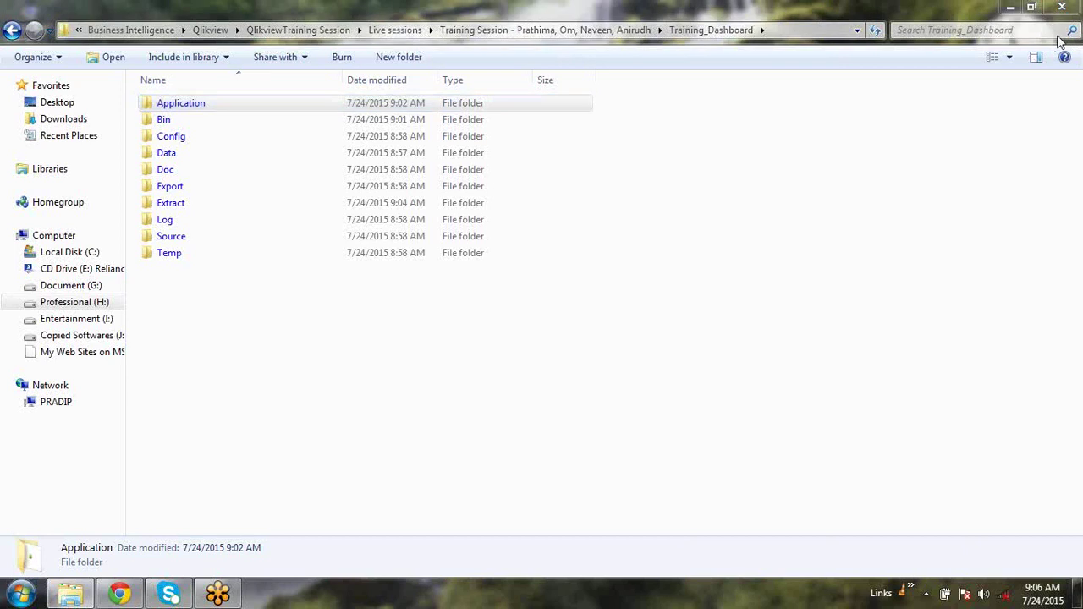
left_click(802, 343)
right_click(727, 225)
left_click(765, 292)
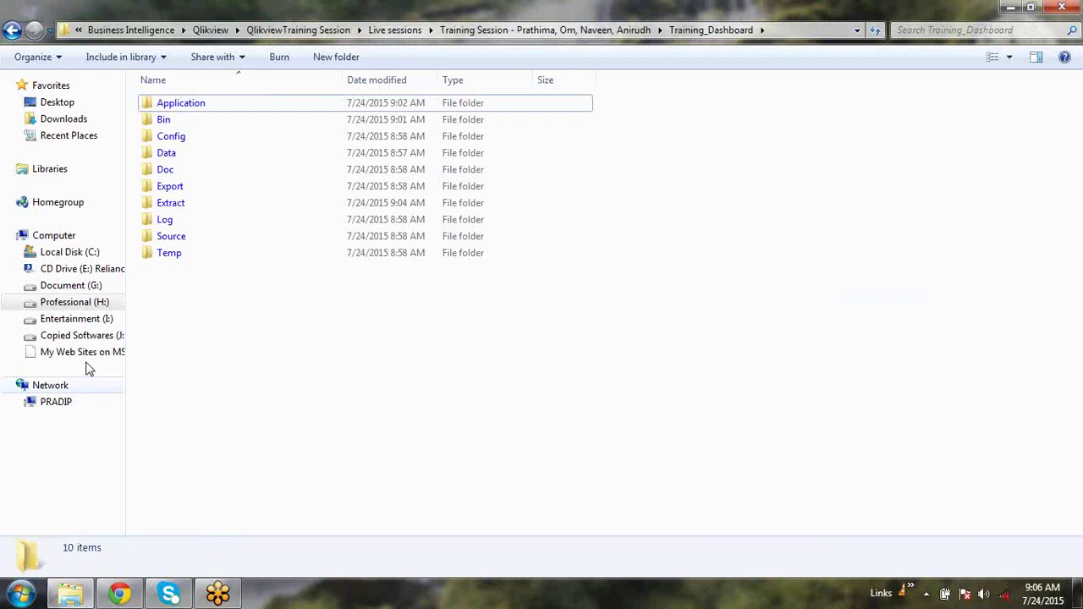
left_click_drag(696, 367, 128, 90)
left_click(578, 303)
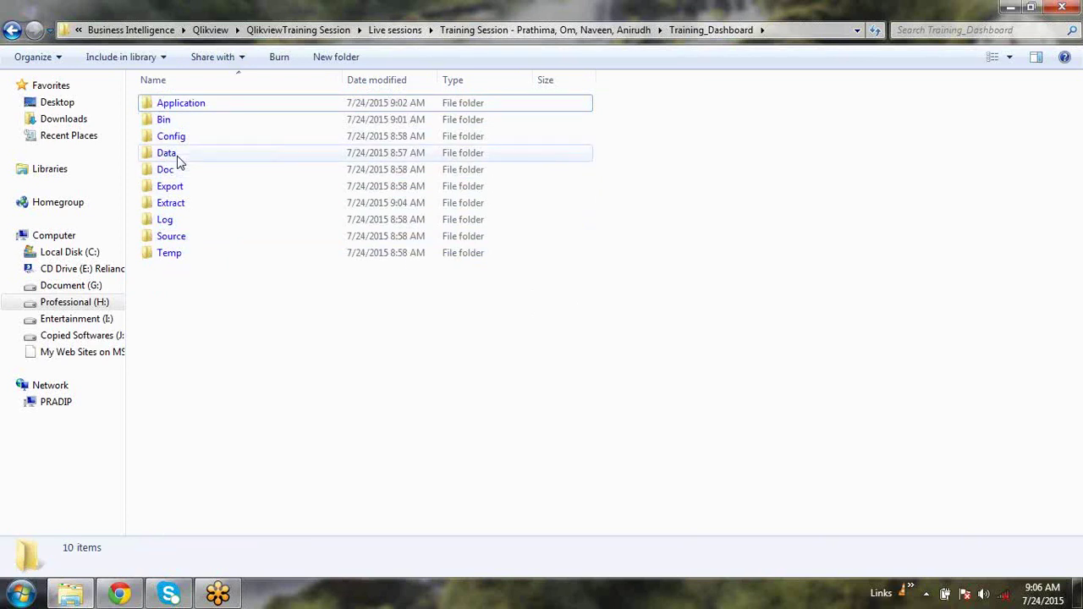
- View the Sales_Dashboard document in the Application folder and return to Training_Dashboard
left_click(220, 107)
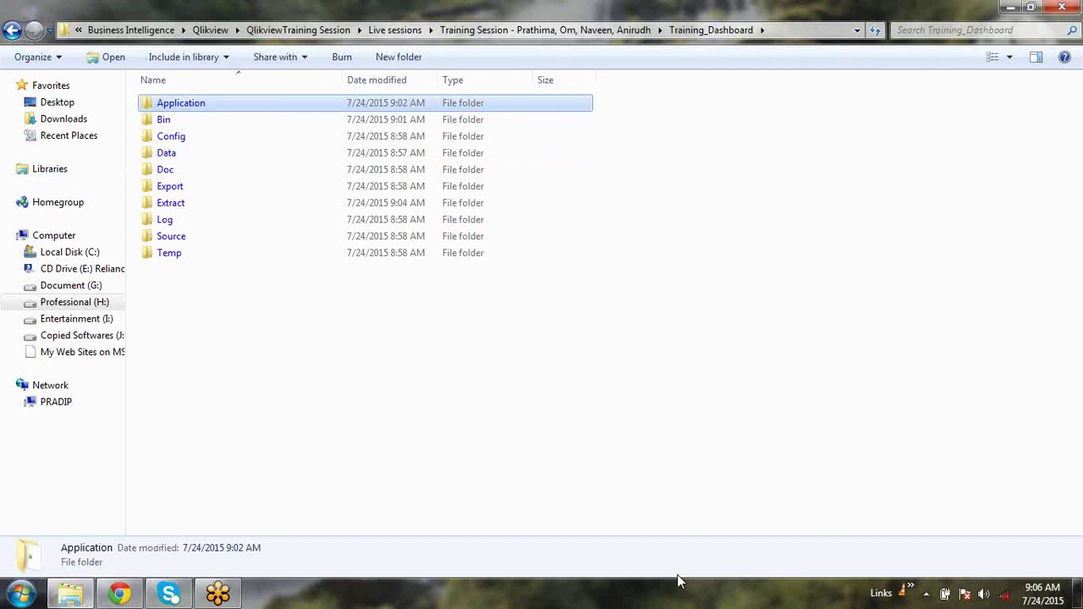
left_click(284, 107)
left_click(302, 107)
double_click(225, 102)
left_click(225, 103)
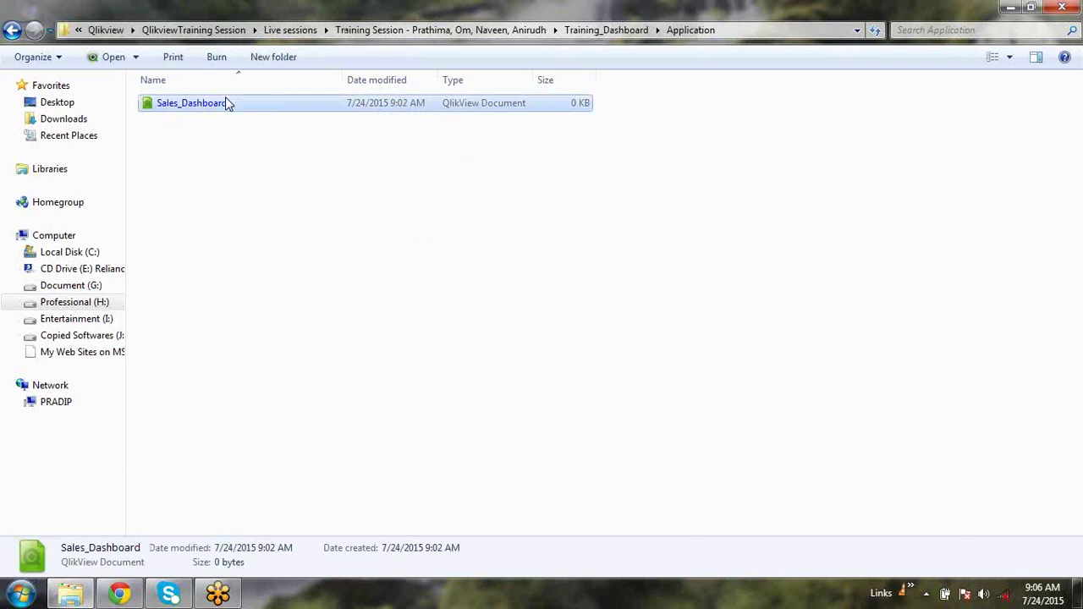
key("BackSpace")
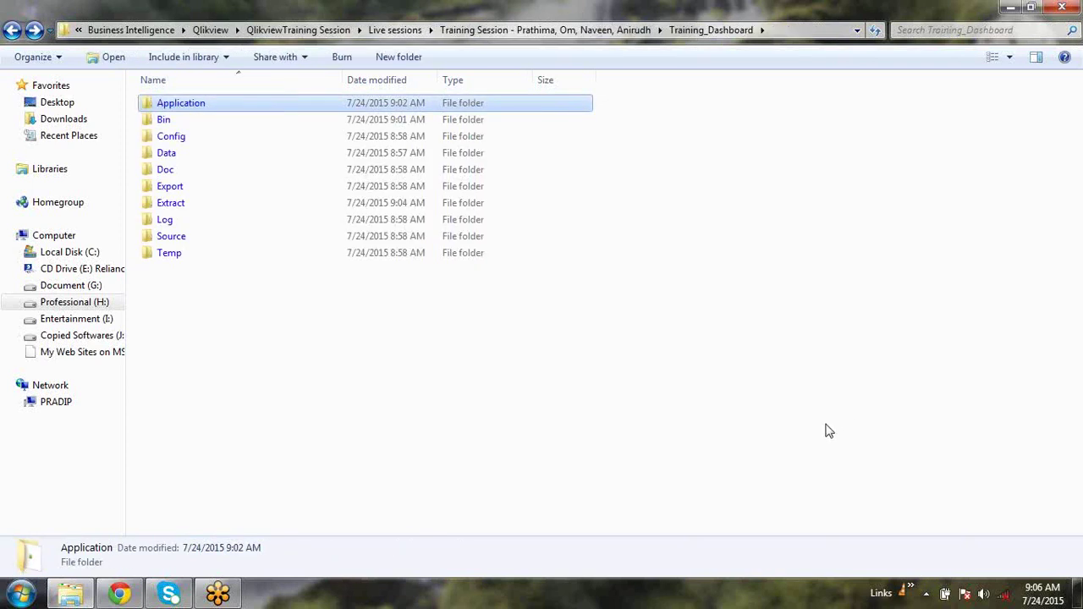
- Walk through the Bin, Config, Data, Doc and Export folders in that order within Training_Dashboard
left_click(227, 121)
left_click(230, 135)
left_click(235, 125)
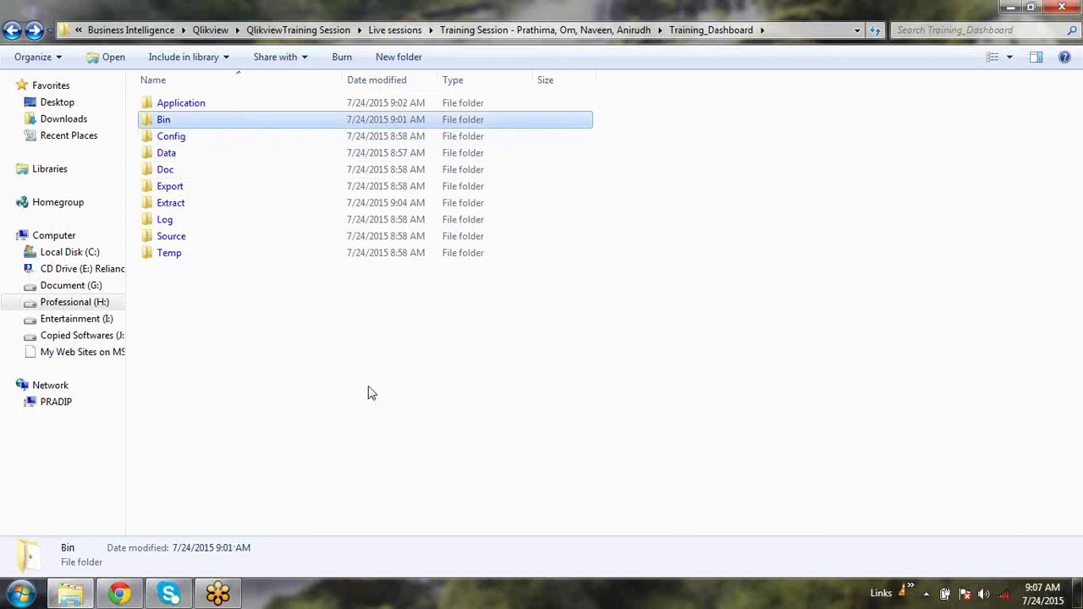
left_click(687, 387)
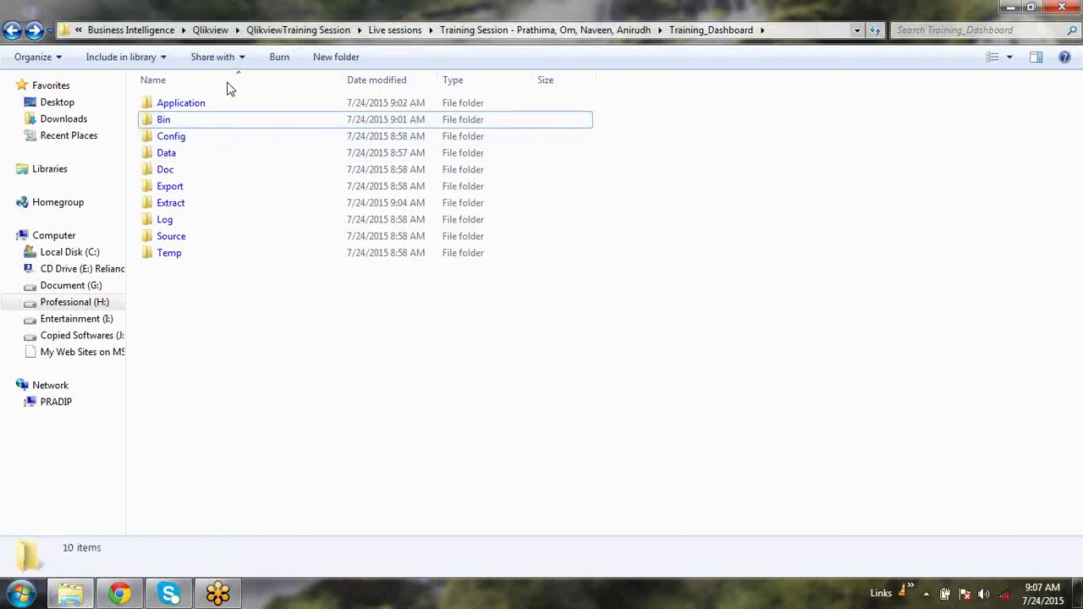
left_click(227, 141)
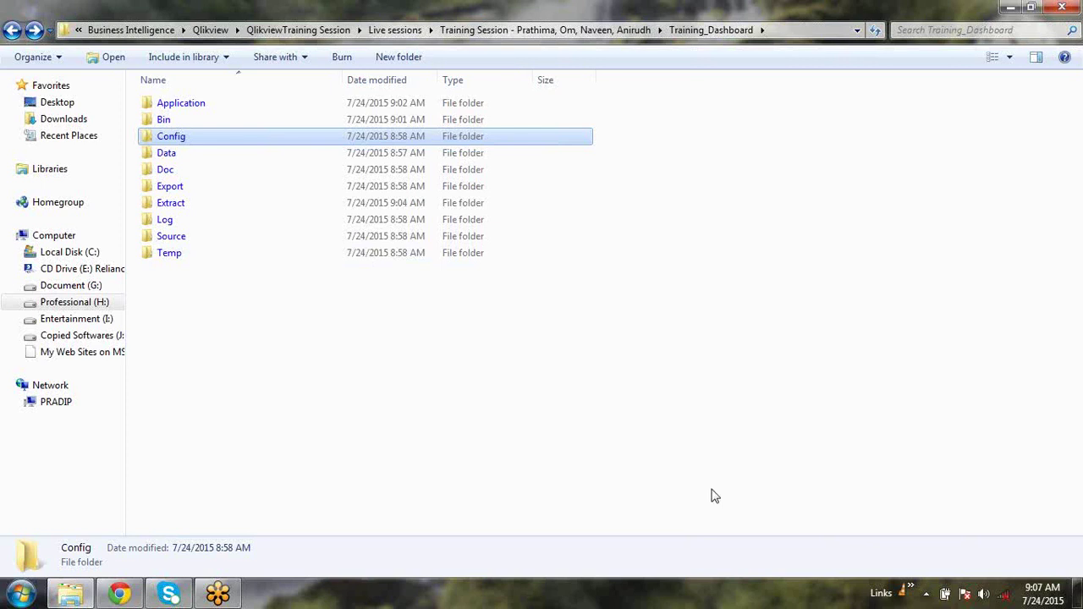
left_click(169, 159)
left_click(175, 174)
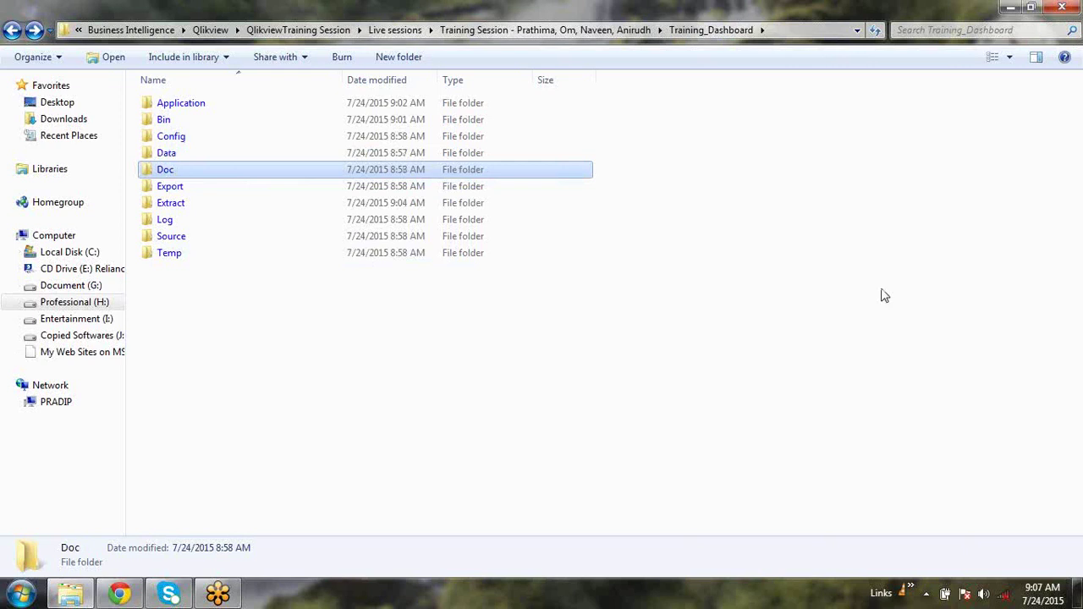
left_click(208, 191)
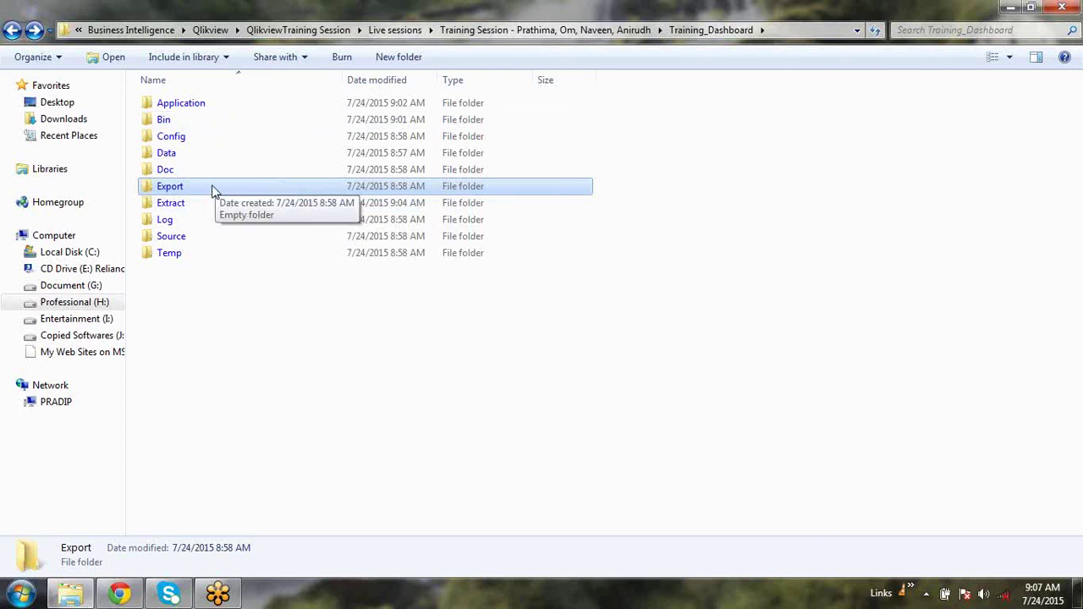
left_click(873, 362)
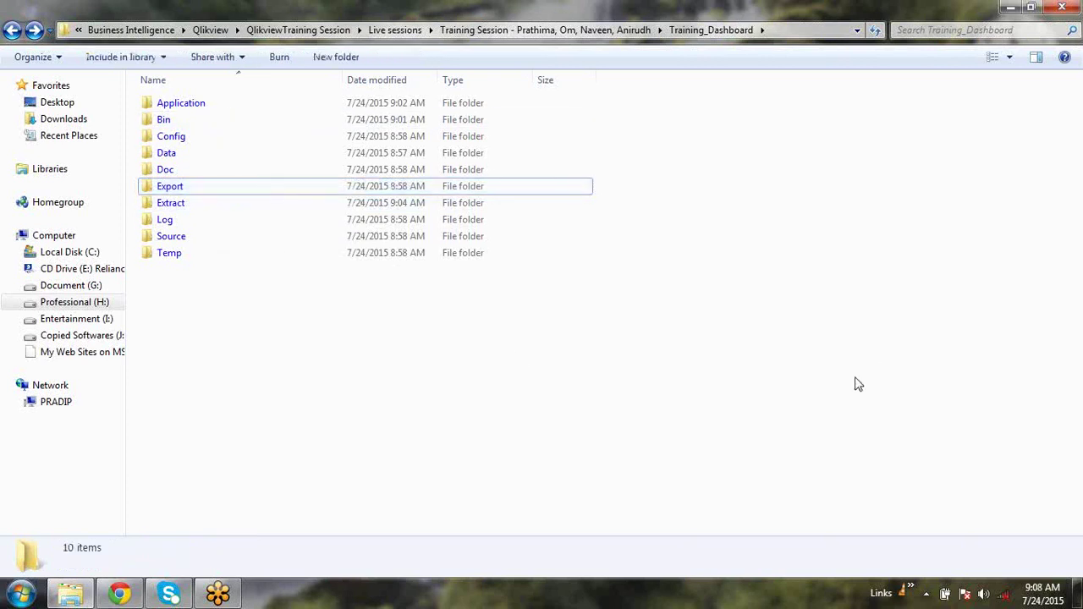
- View the contents of the Log folder and return to Training_Dashboard
left_click(187, 225)
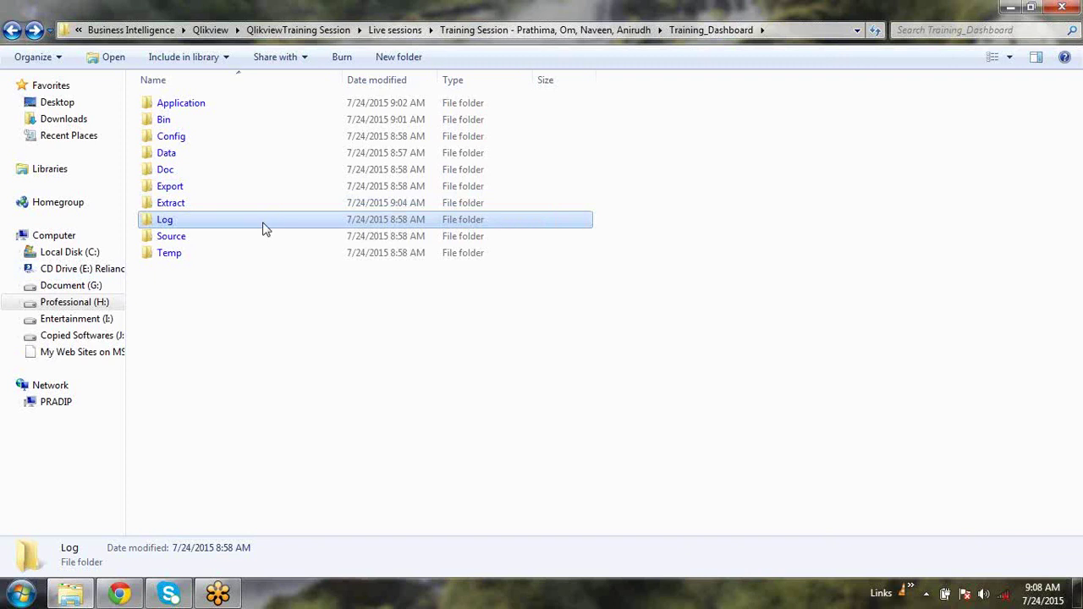
left_click(733, 375)
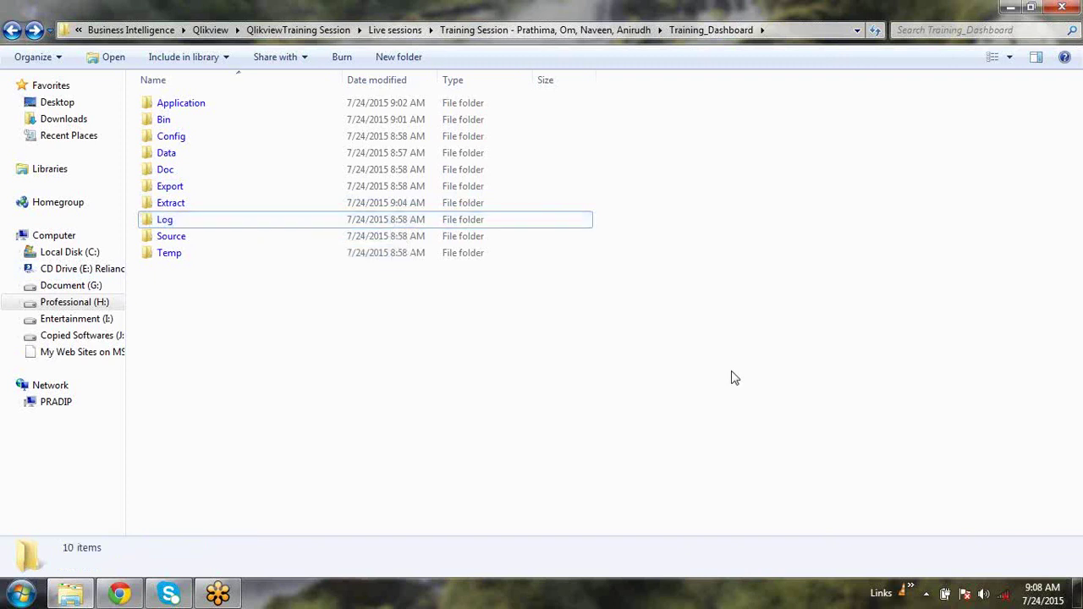
left_click(303, 228)
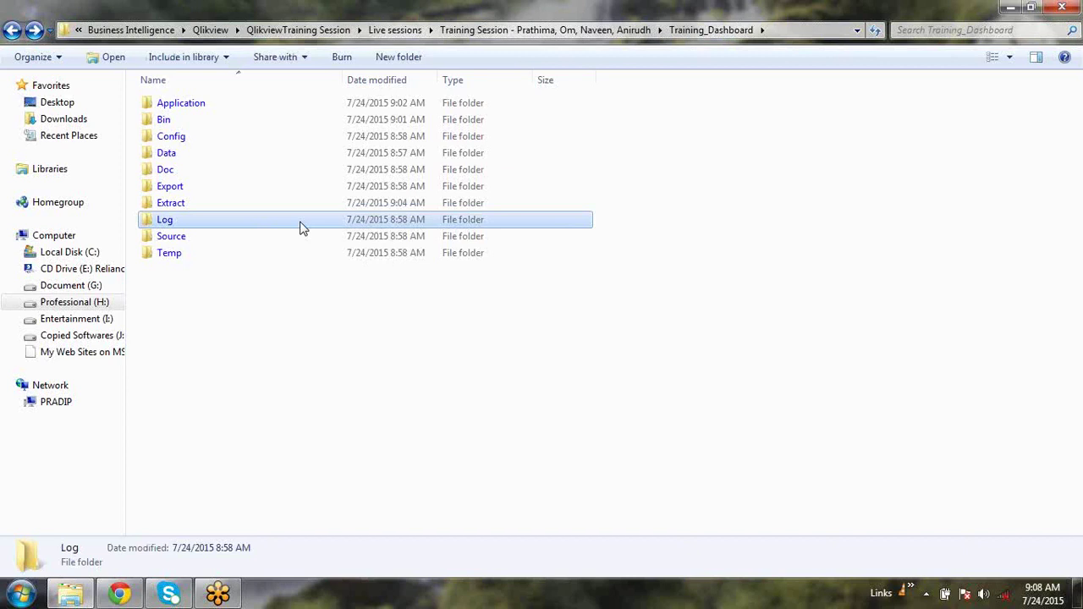
double_click(303, 228)
key("BackSpace")
left_click(766, 380)
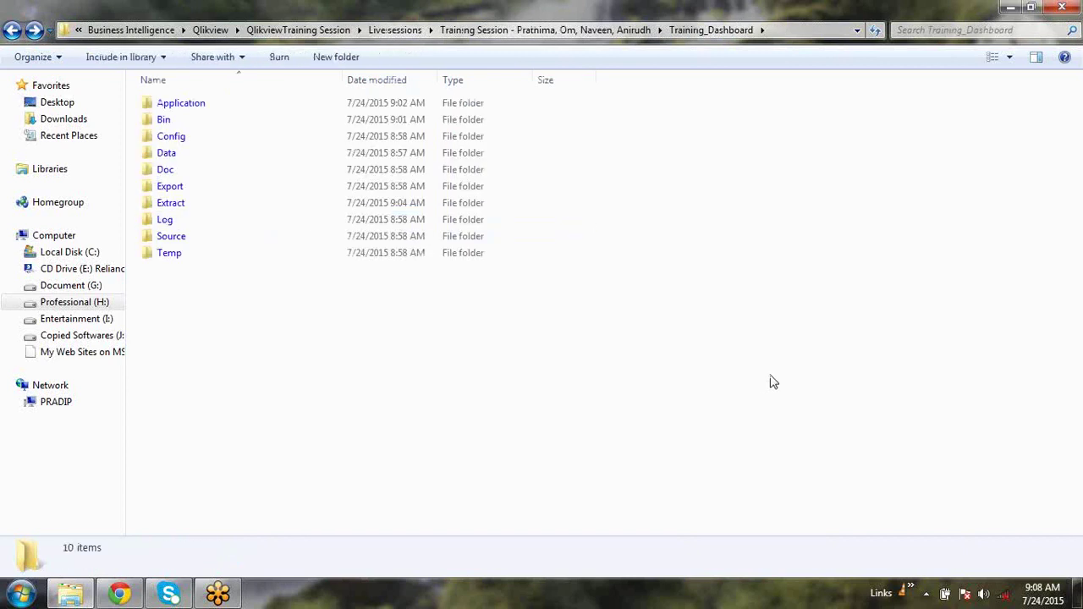
- Compare the roles of the Source and Data folders in Training_Dashboard, finishing on the Temp folder
left_click(196, 245)
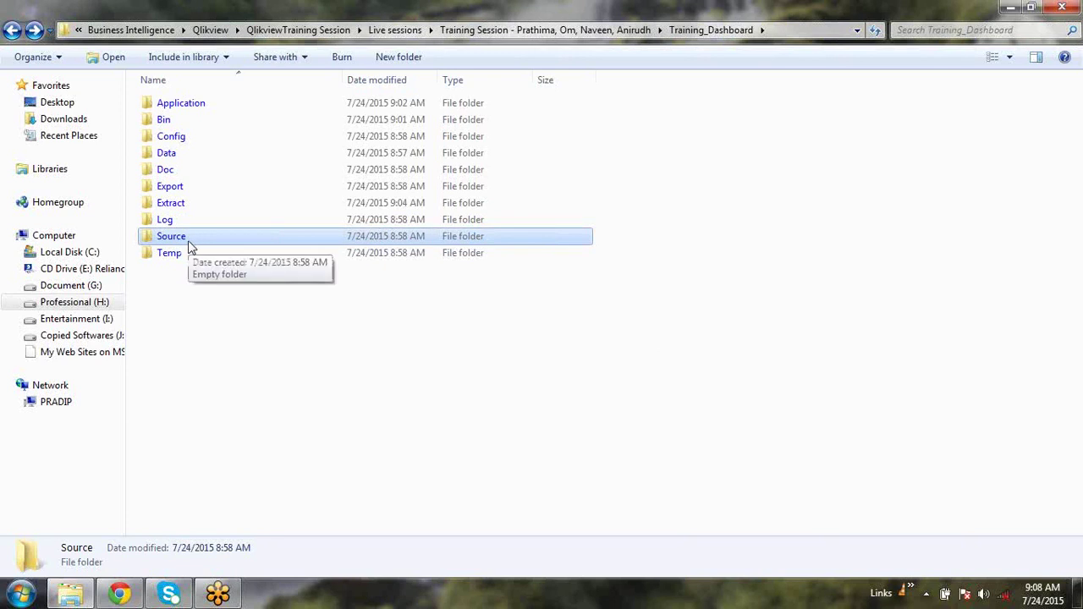
left_click(382, 488)
left_click(201, 123)
left_click(189, 153)
left_click(189, 171)
left_click(198, 160)
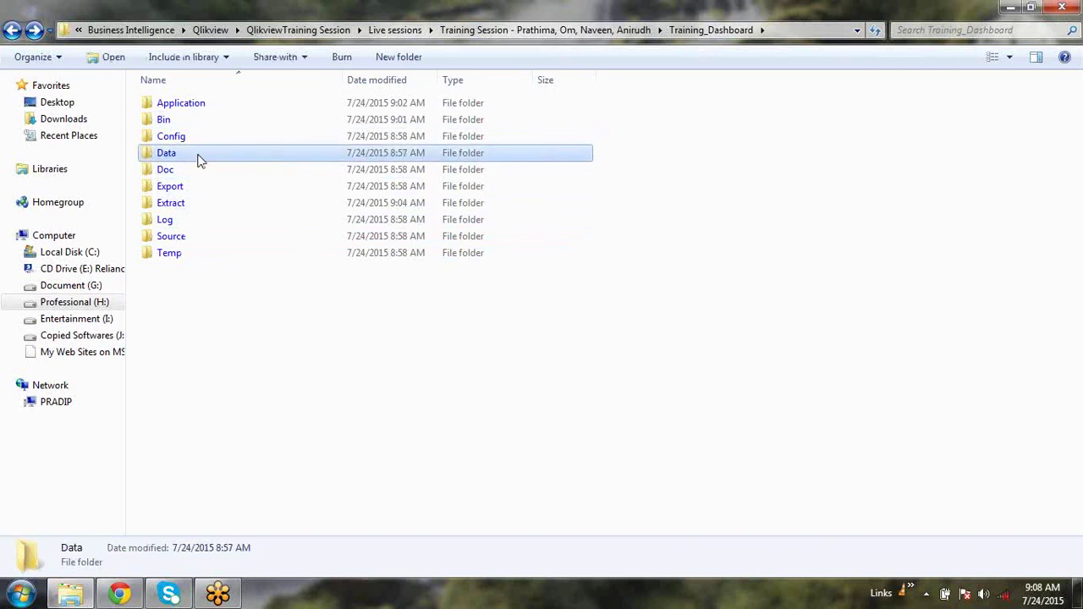
left_click(347, 367)
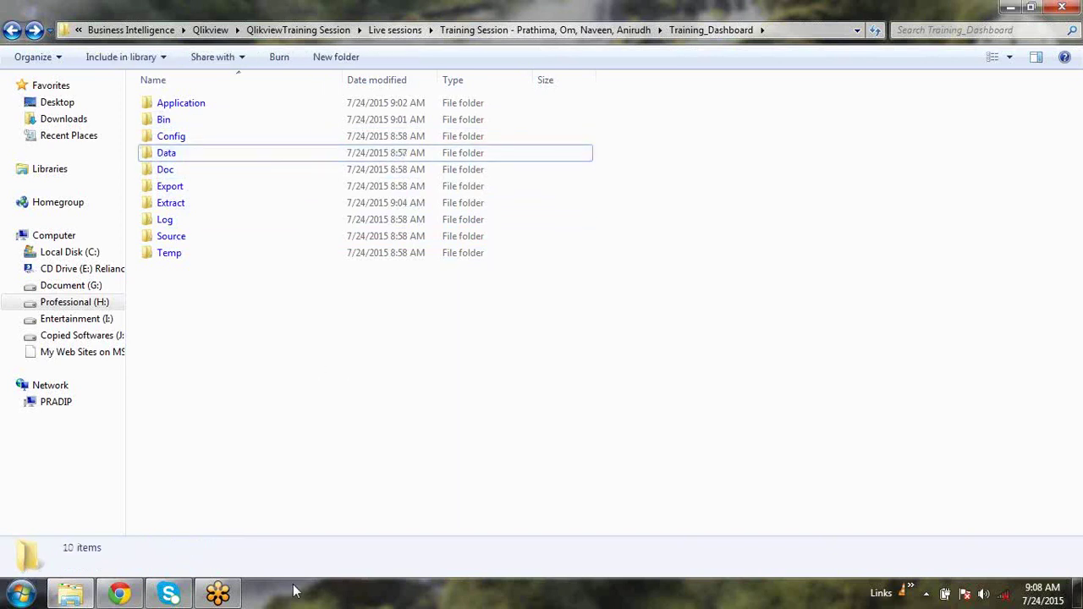
left_click(224, 240)
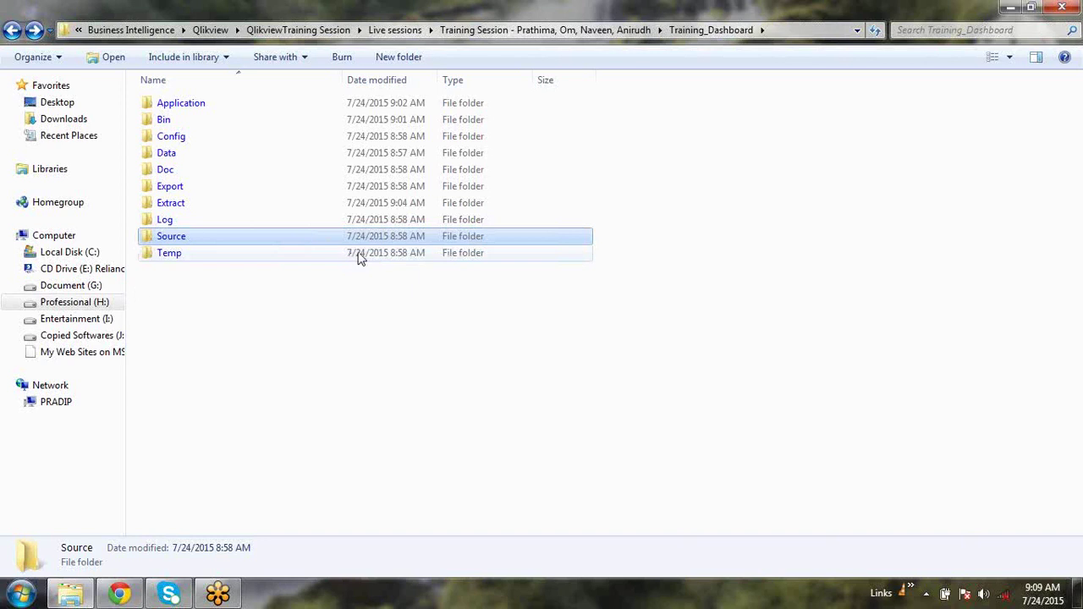
left_click(740, 387)
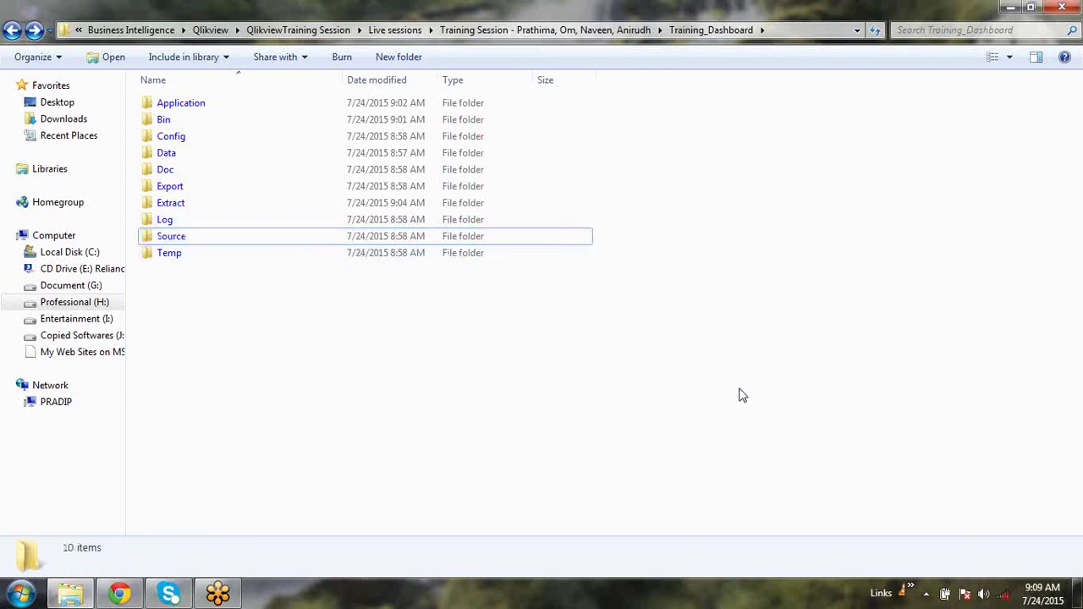
left_click(200, 164)
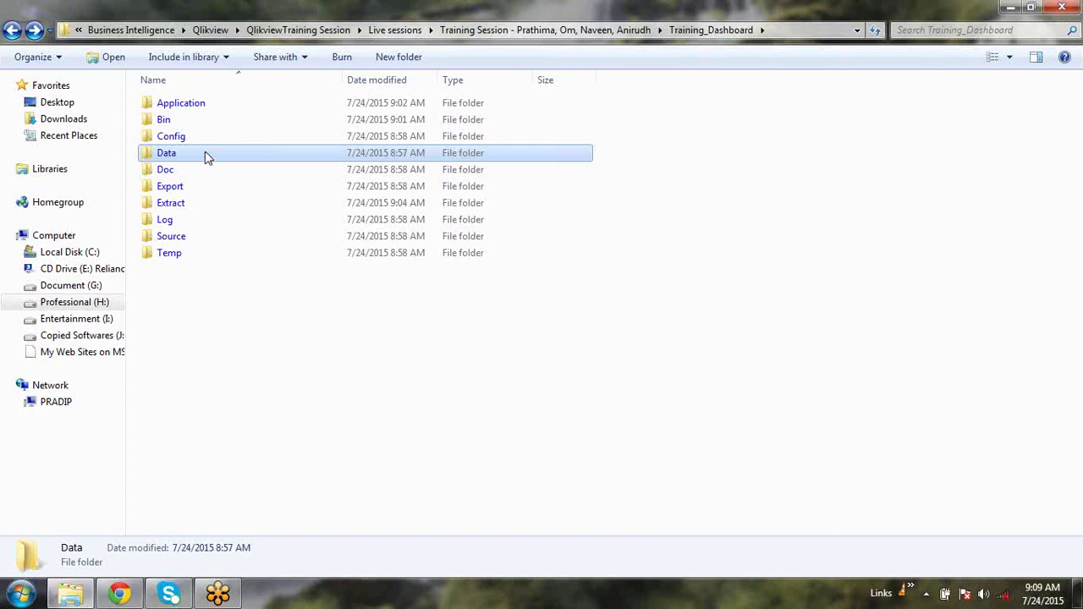
left_click_drag(205, 158, 201, 242)
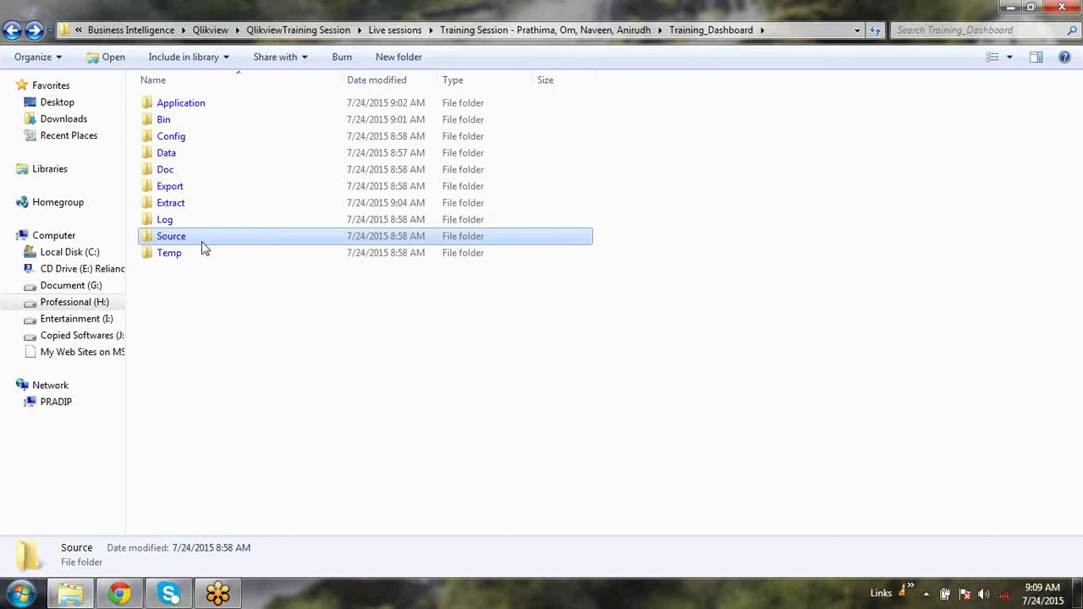
left_click(179, 256)
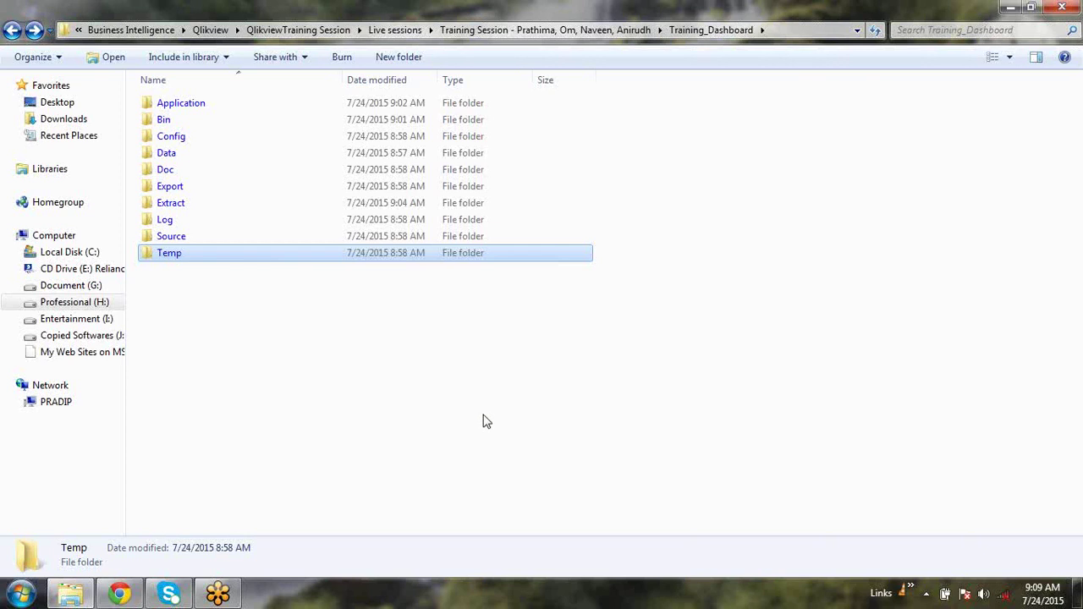
right_click(594, 418)
left_click(635, 245)
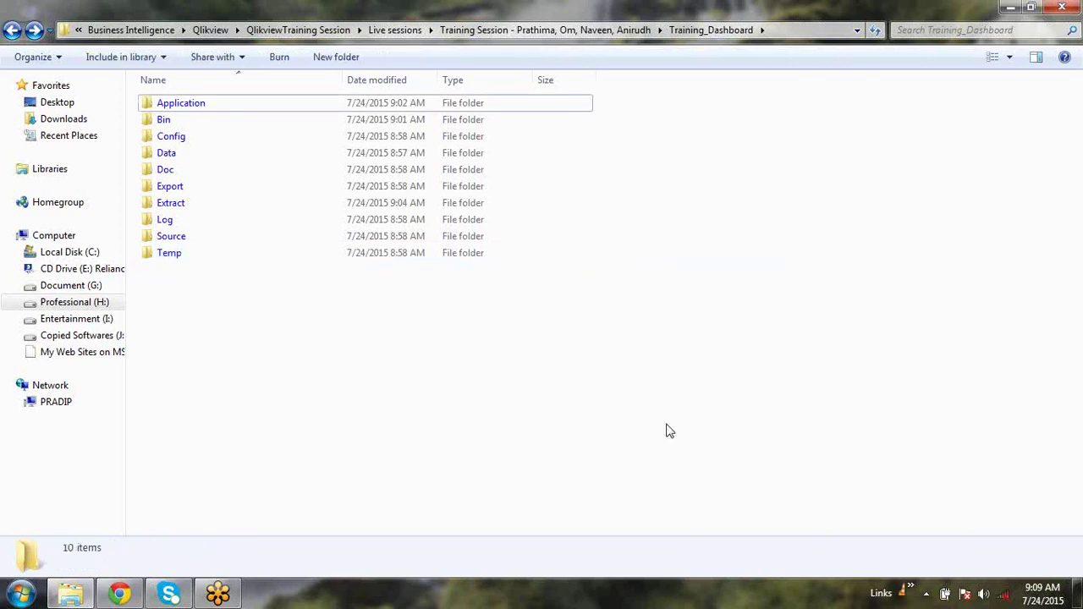
right_click(666, 434)
left_click(705, 268)
right_click(732, 399)
left_click(789, 226)
right_click(761, 435)
left_click(761, 262)
- Highlight the complete set of Training_Dashboard folders for review, followed by the Extract folder alone
left_click_drag(748, 408, 46, 80)
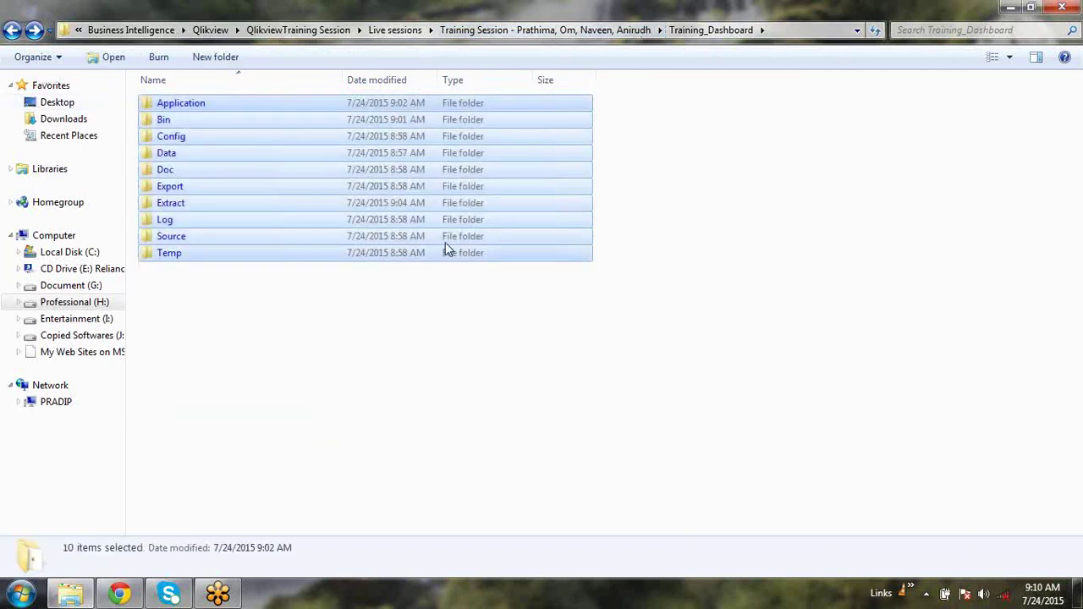
left_click(649, 339)
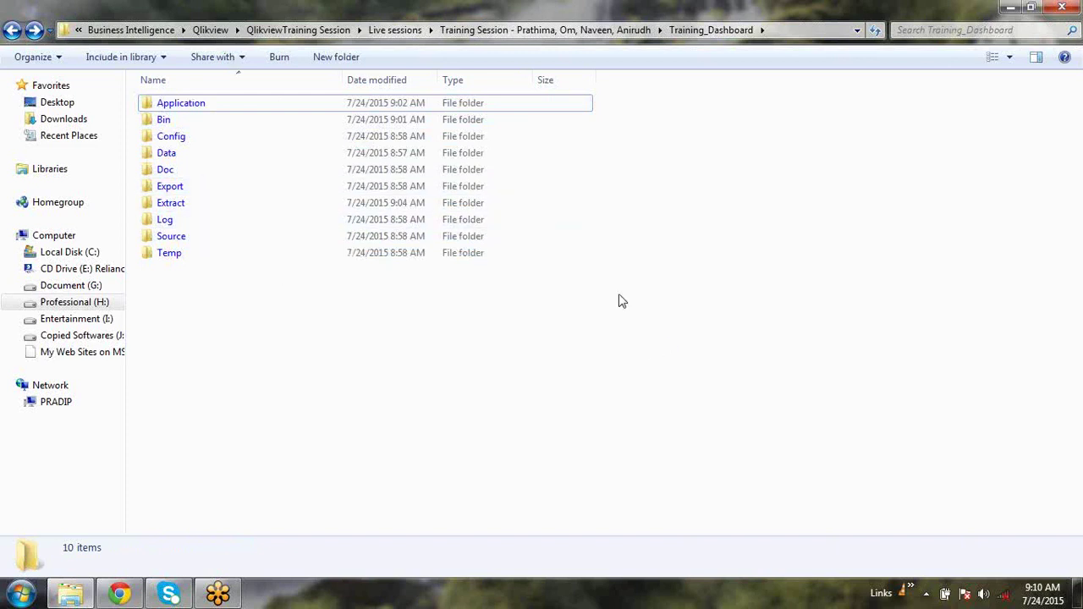
left_click(202, 217)
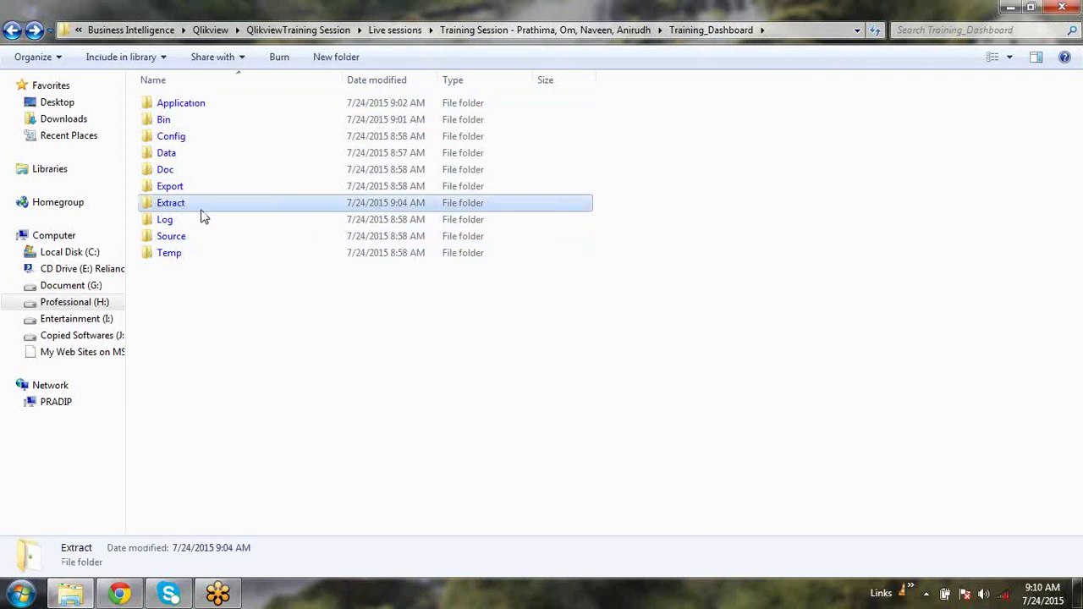
left_click(709, 441)
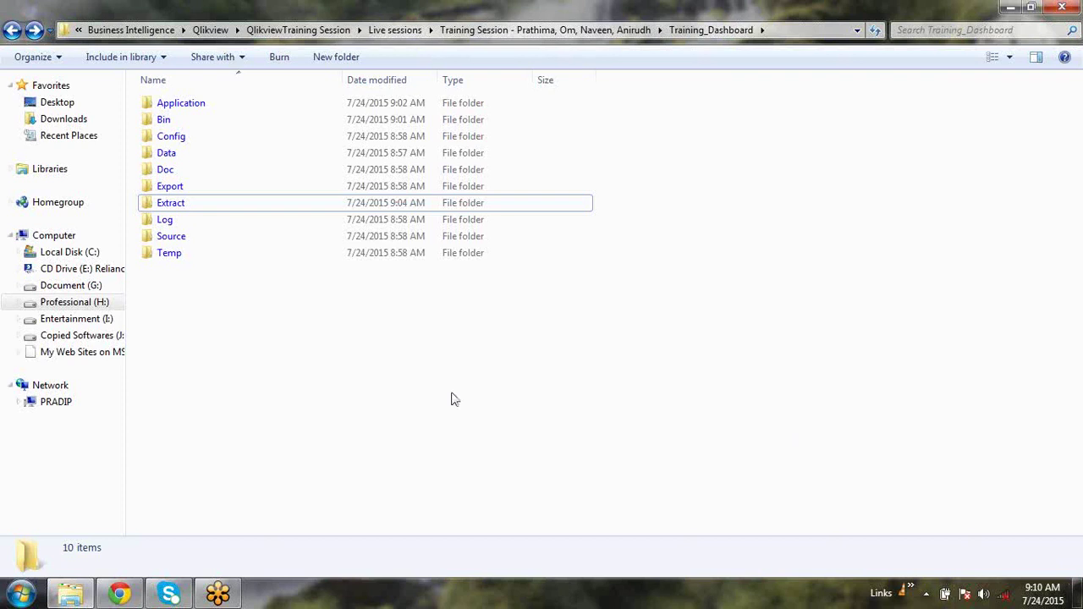
- Refresh the Training_Dashboard folder listing and dismiss the SMS notification
right_click(741, 418)
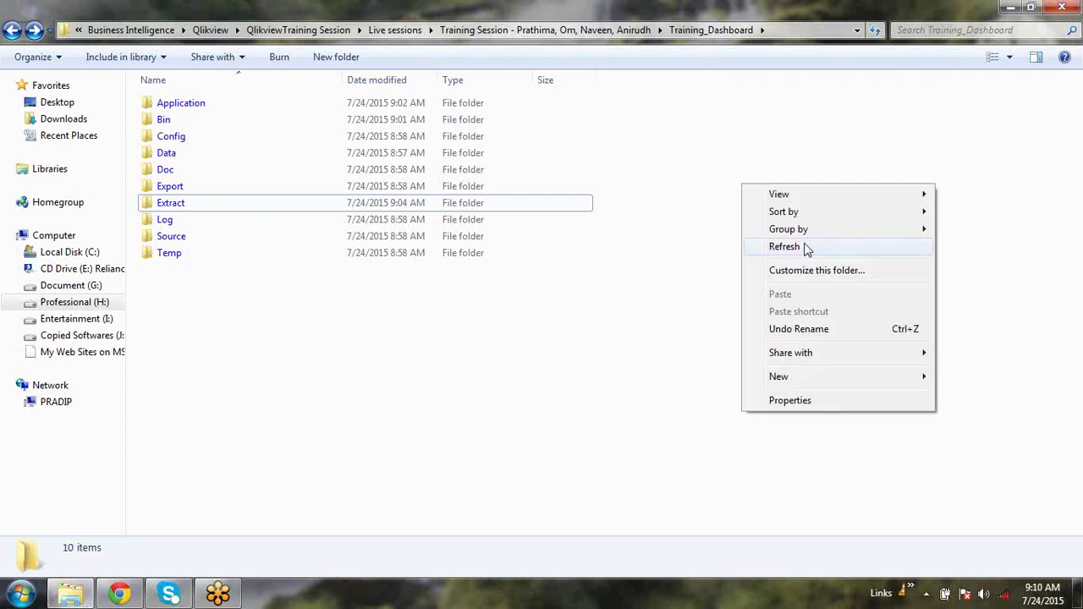
left_click(804, 248)
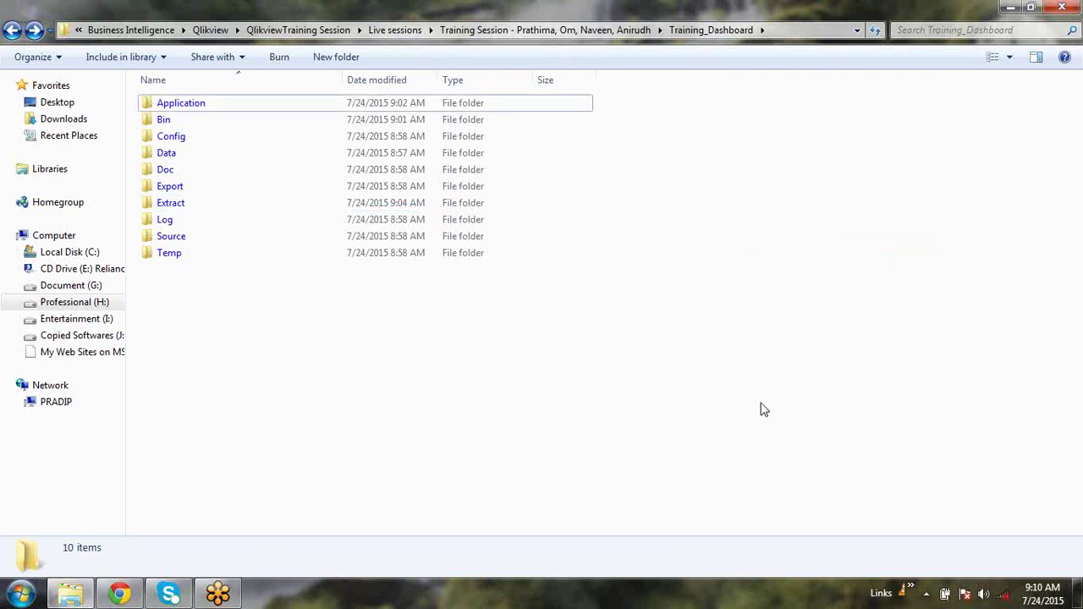
left_click(1065, 563)
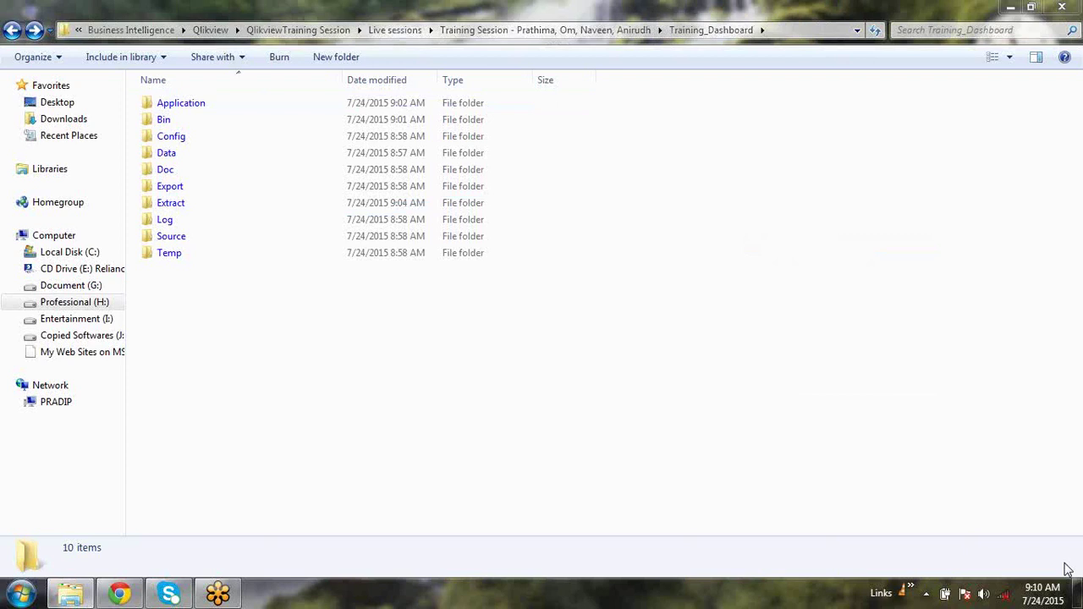
left_click(1024, 369)
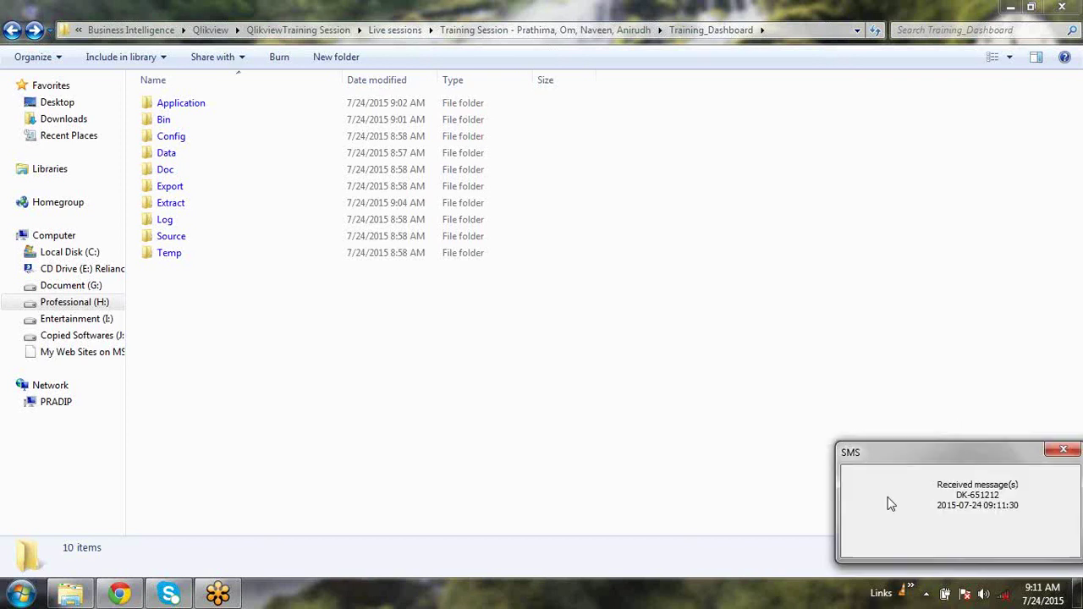
left_click(1070, 448)
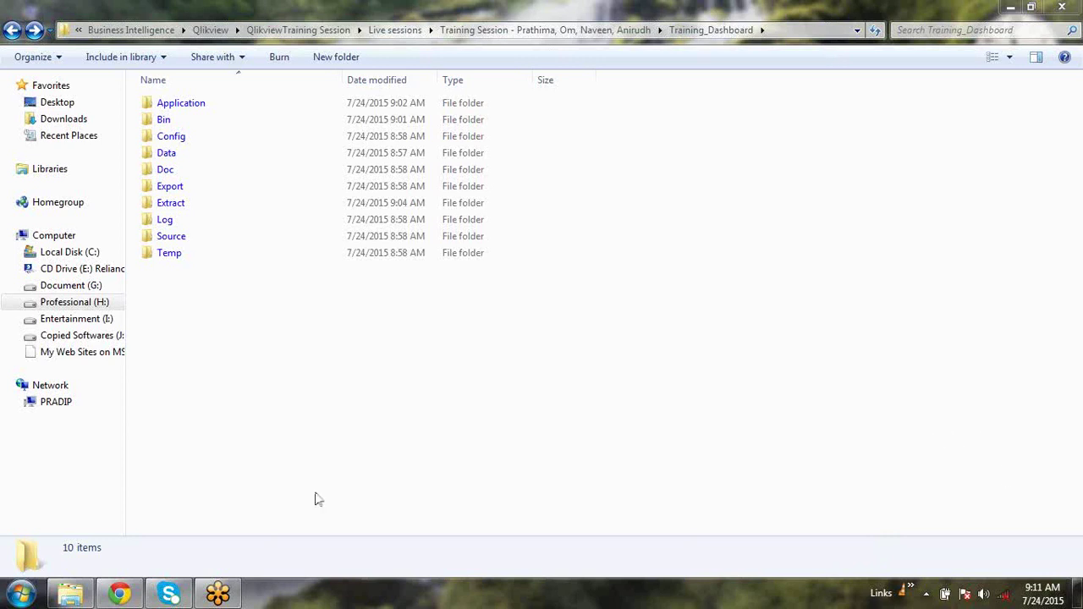
- Open a blank Notepad document and paste the first participant's e-mail address on its own line
left_click(21, 594)
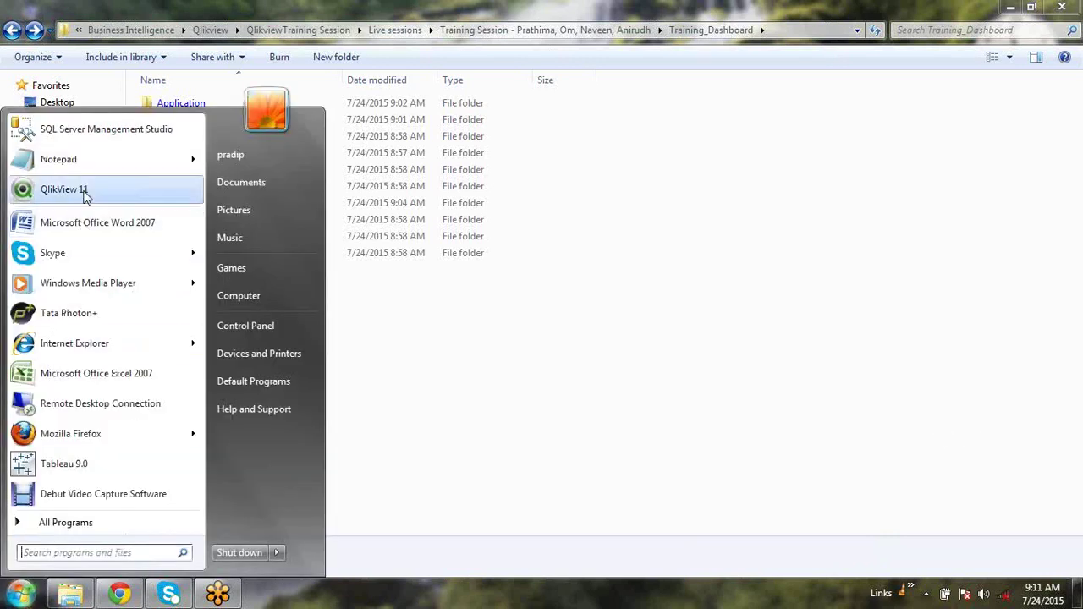
left_click(87, 160)
key("ctrl+v")
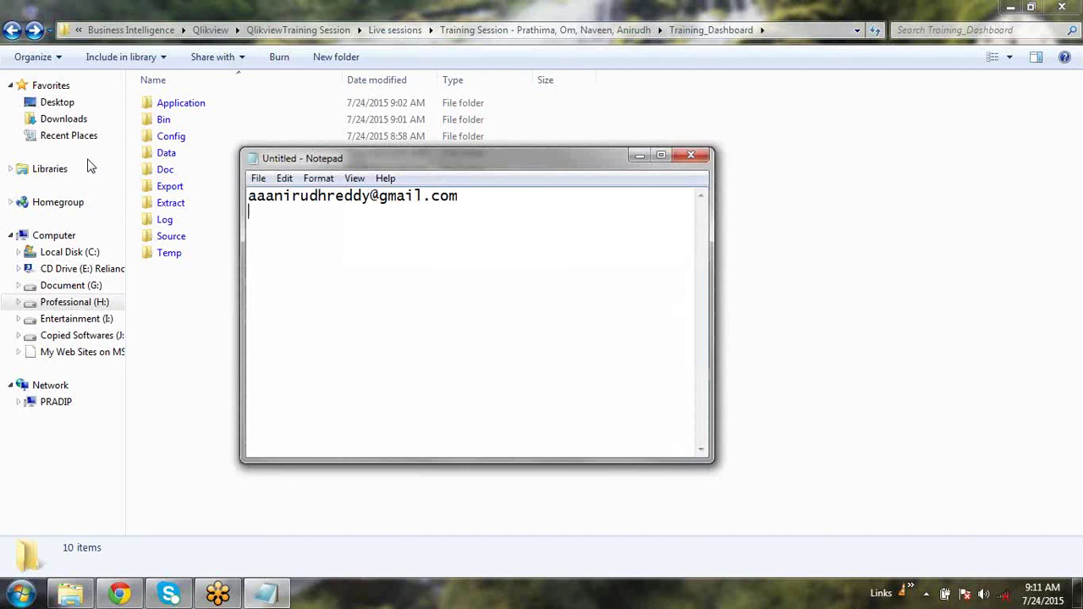
- Add the second and third participants' e-mail addresses on separate lines below the first in the Notepad list
left_click(1003, 431)
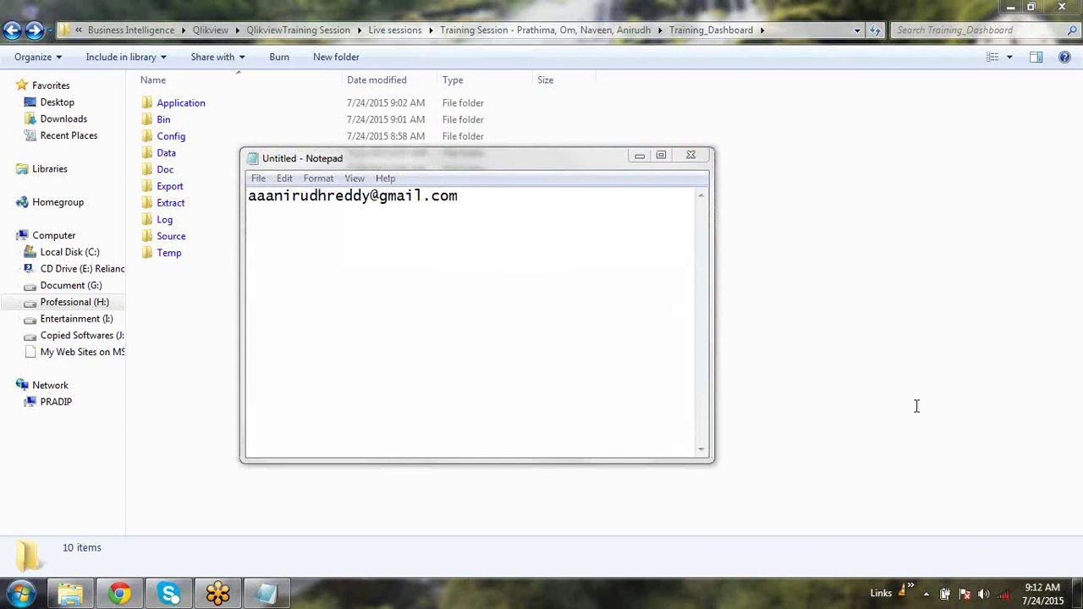
left_click(522, 223)
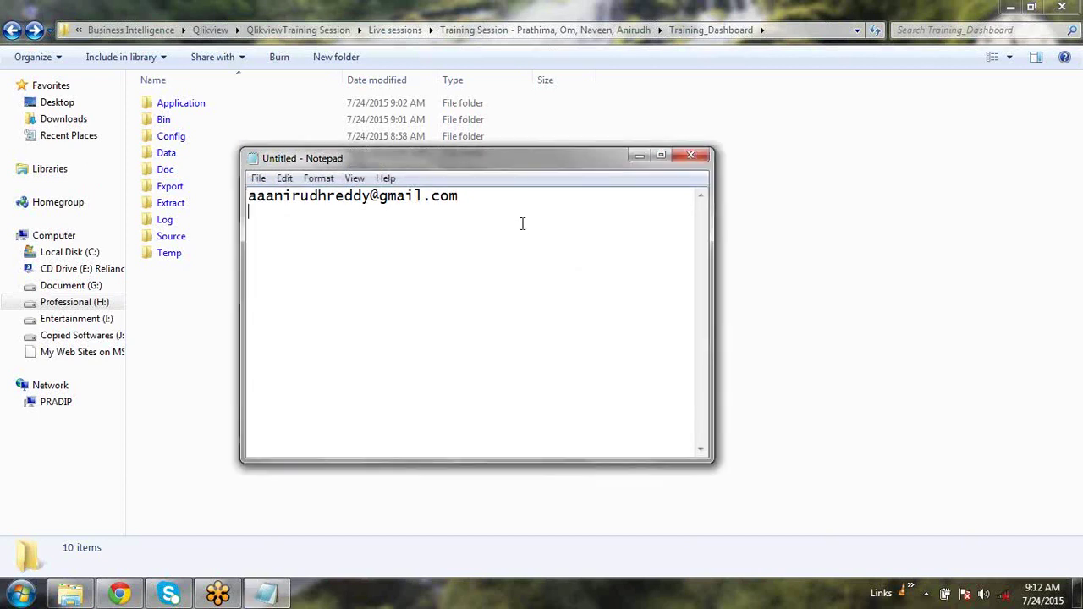
key("ctrl+v")
left_click(1015, 433)
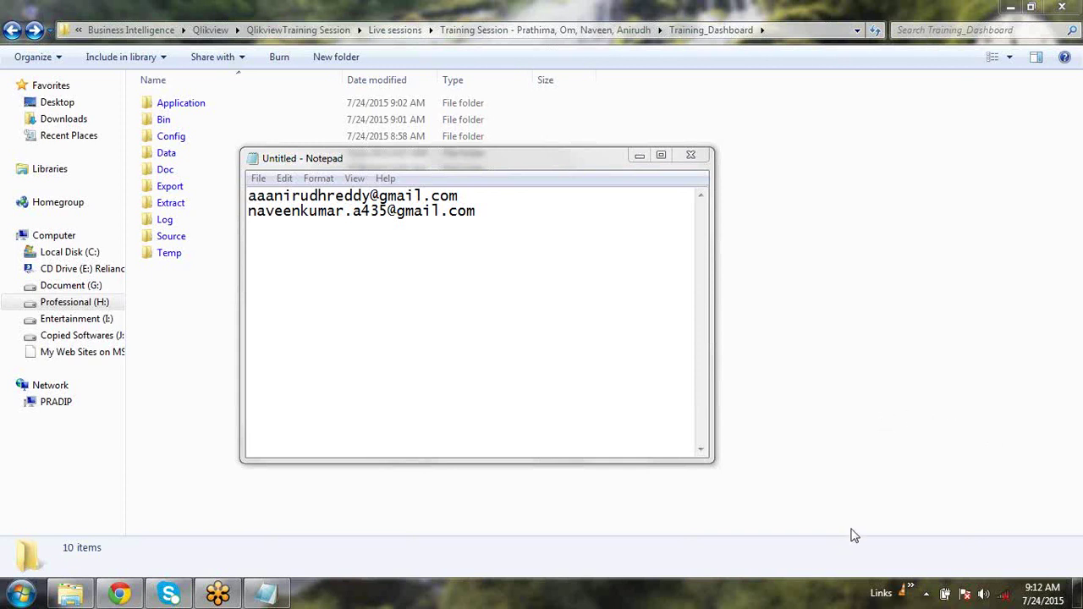
left_click(528, 221)
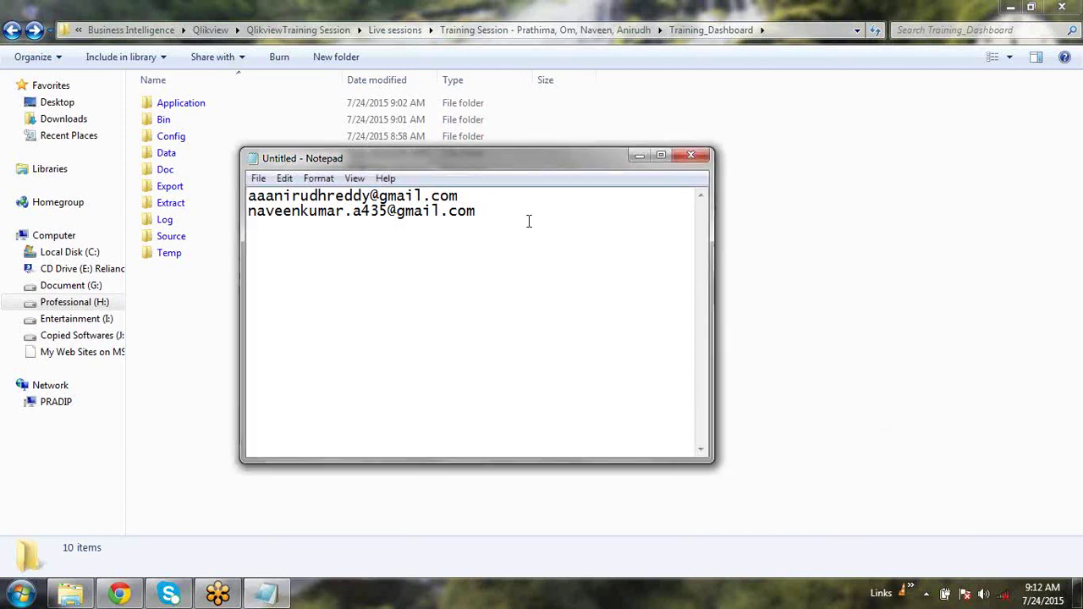
key("ctrl+v")
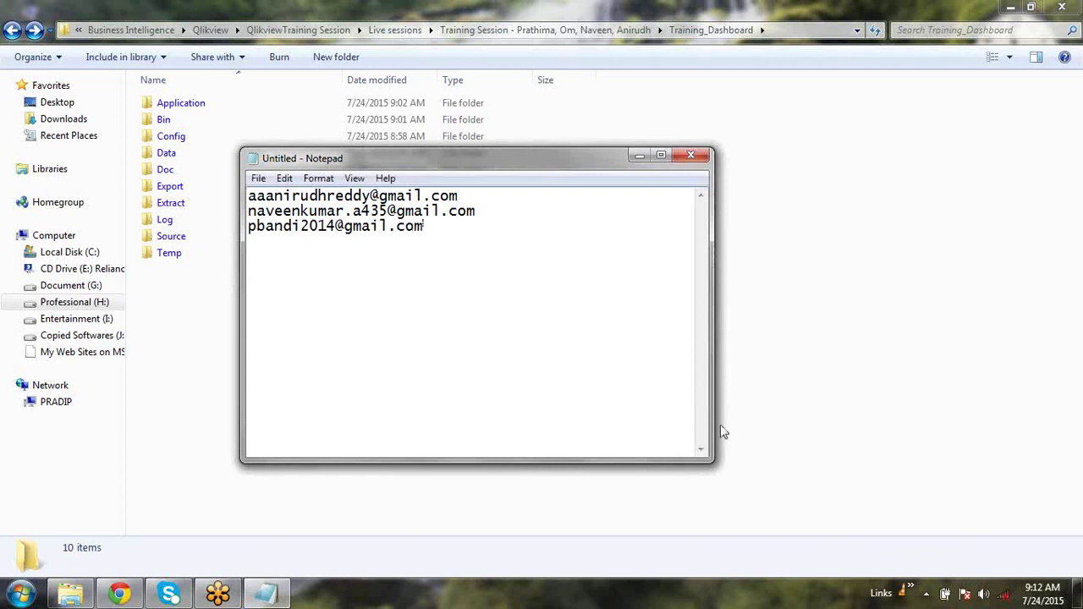